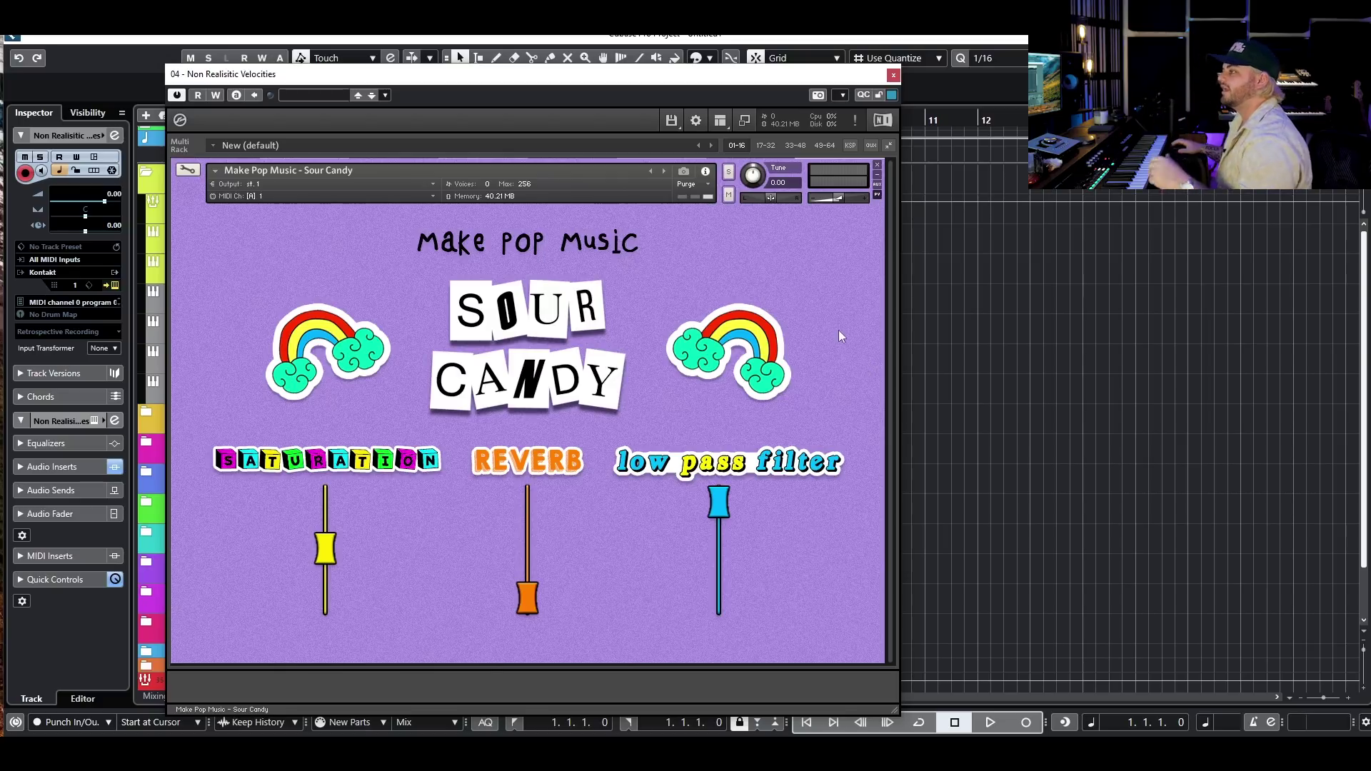
Step: Show the mixer page of the Sour Candy drum instrument, and close the instrument window
left_click_drag(787, 75, 1061, 98)
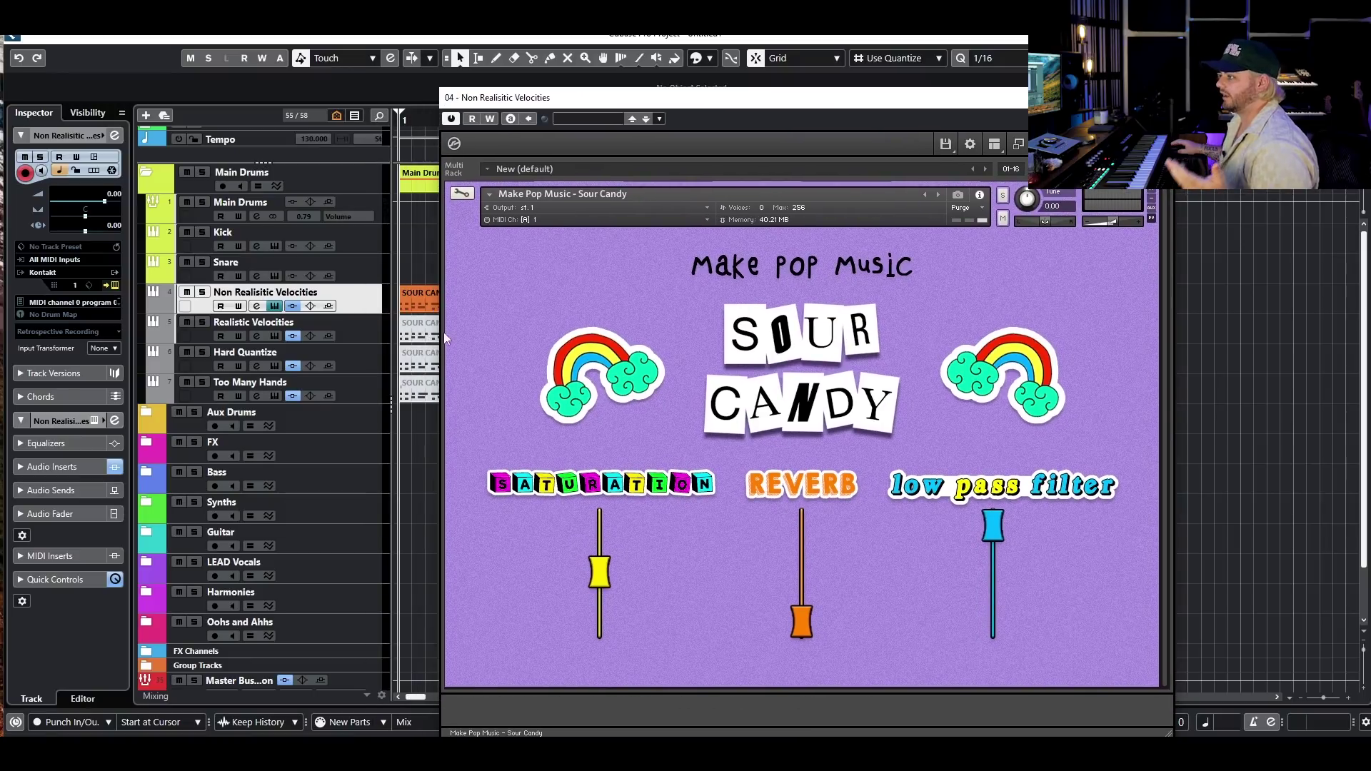
left_click(365, 302)
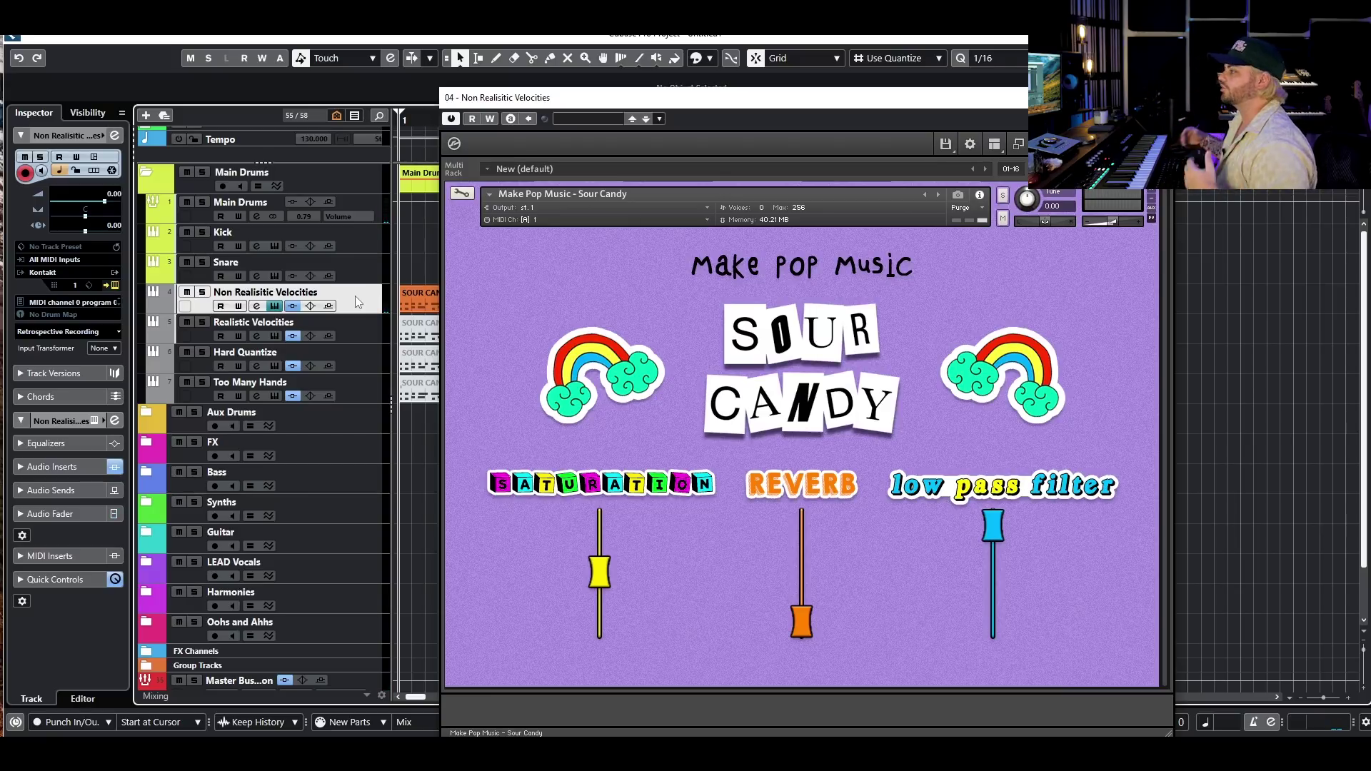
left_click(618, 375)
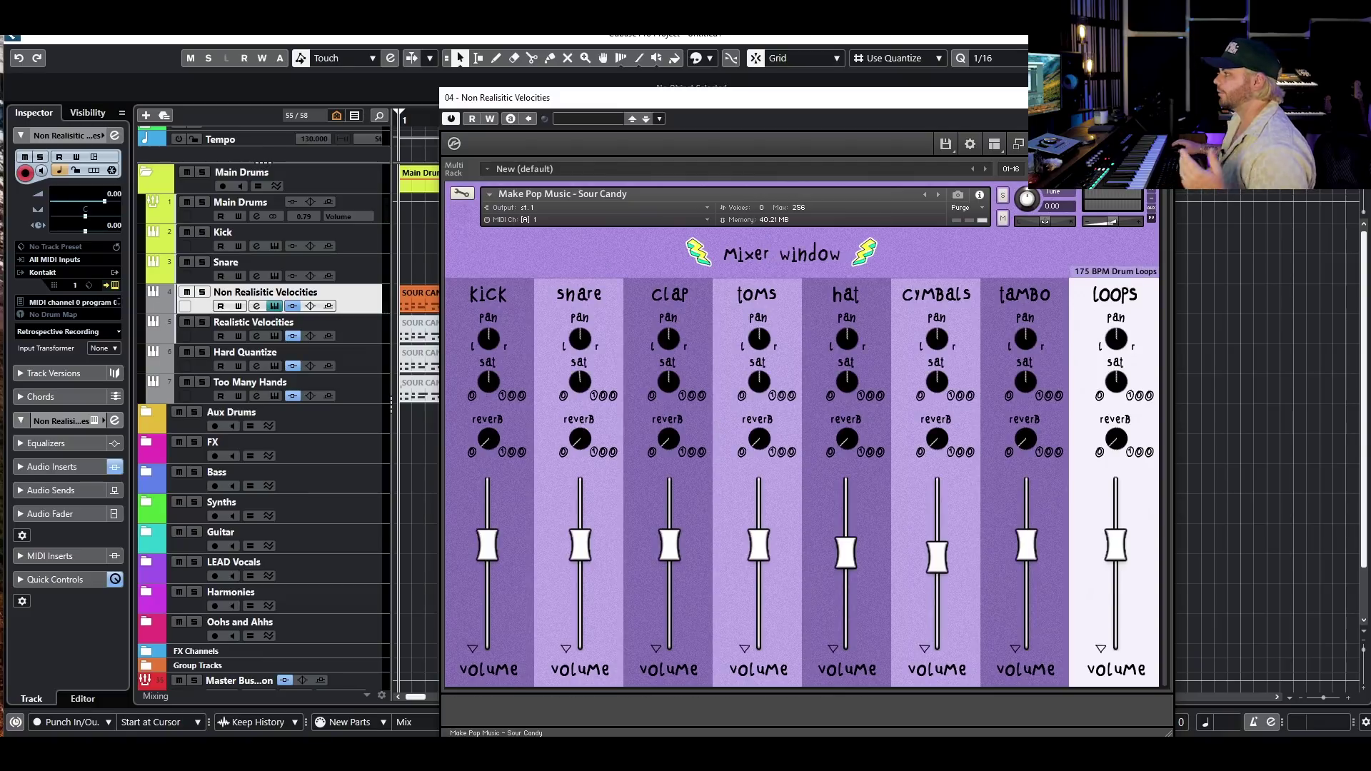
key("Escape")
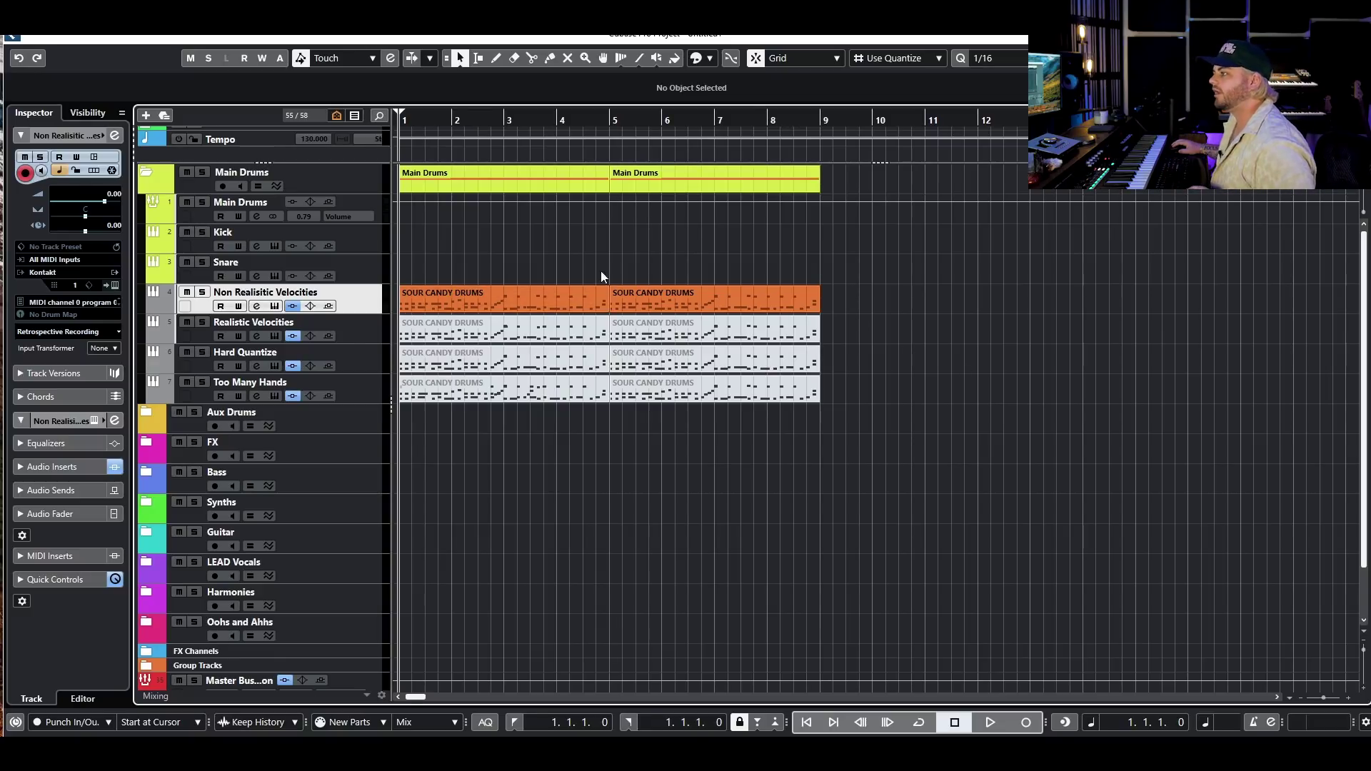
Step: Solo the Non Realisitic Velocities track and open its first SOUR CANDY DRUMS part in the Drum Editor
key("h")
key("h")
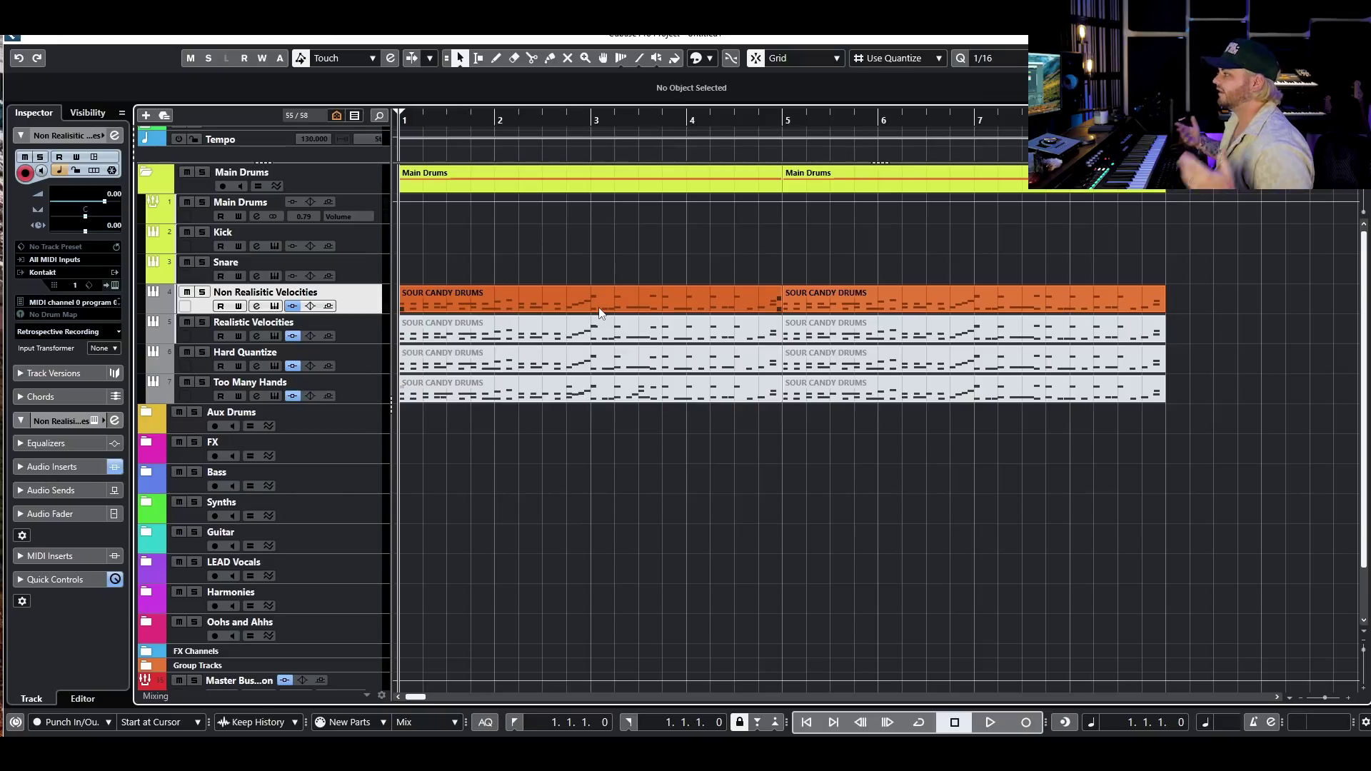
key("h")
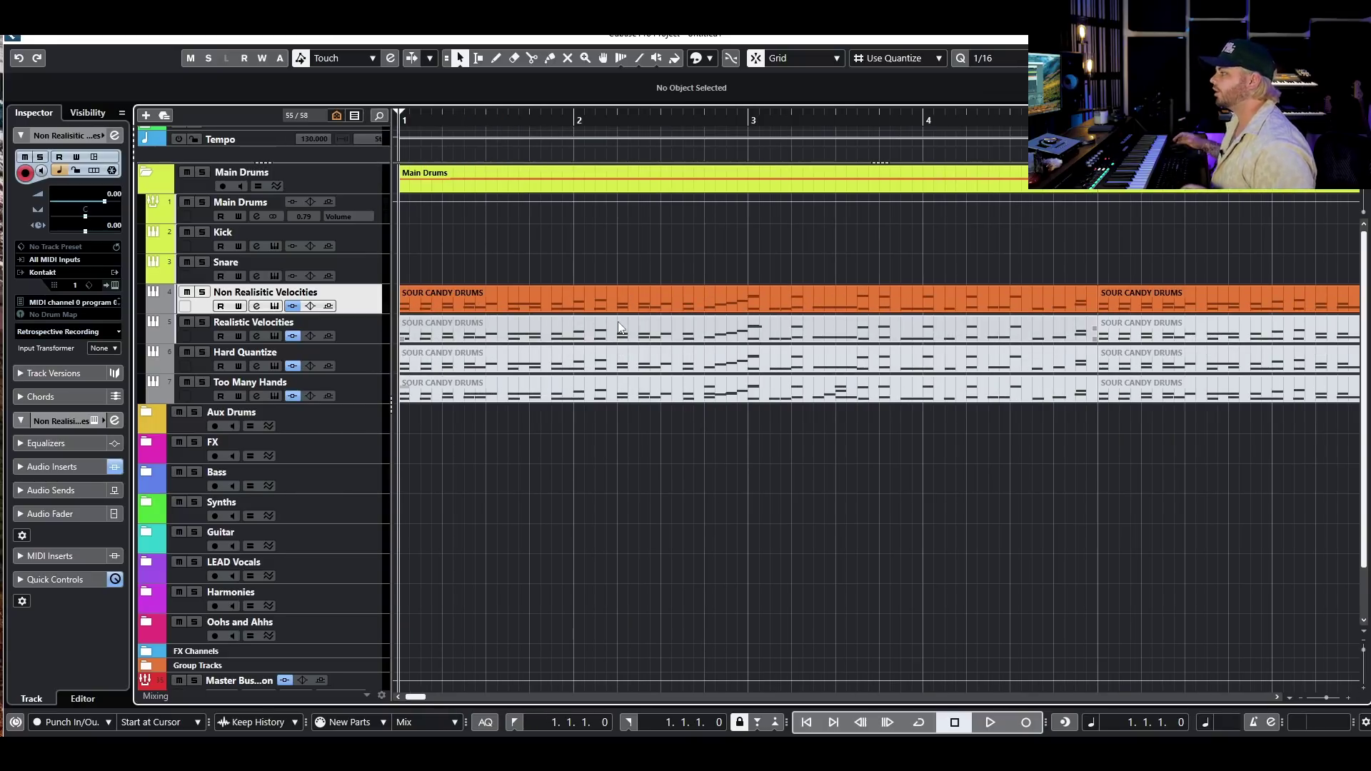
key("g")
key("g")
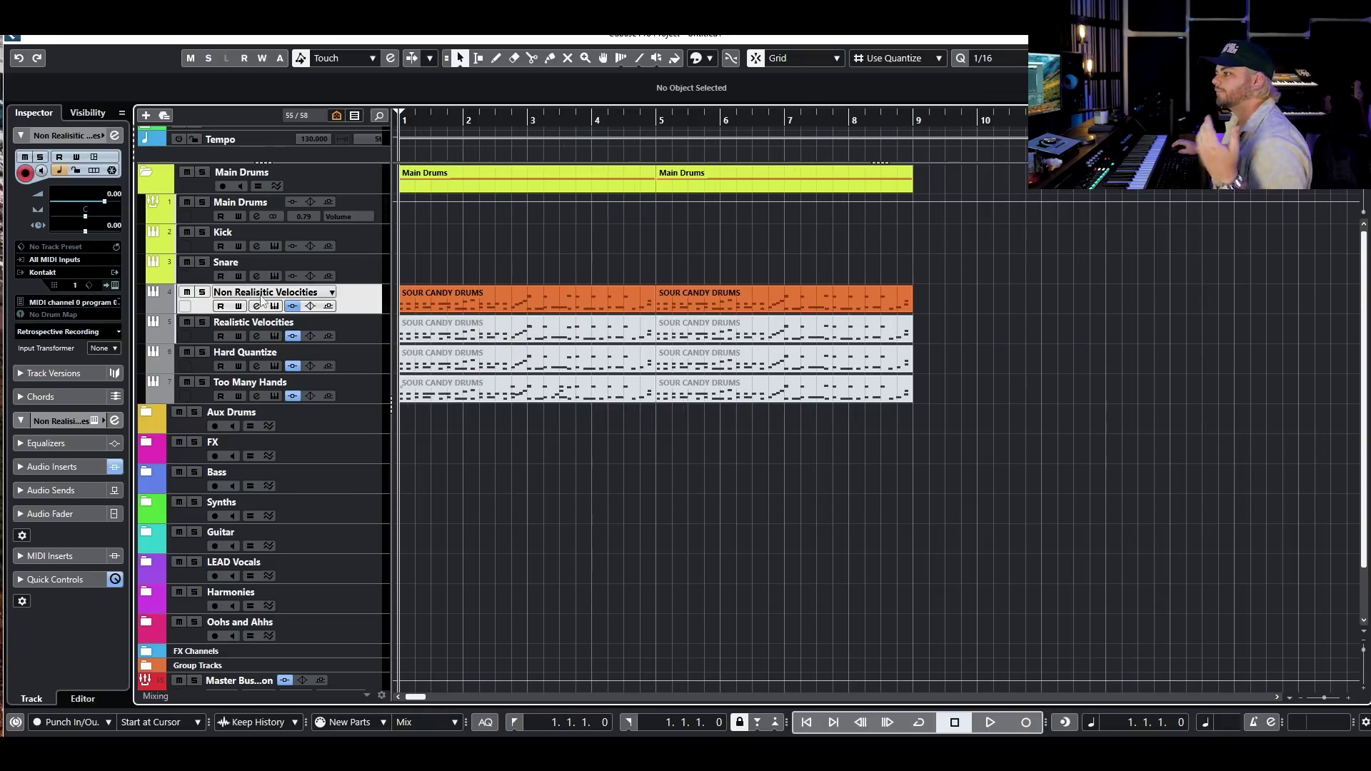
left_click(202, 292)
double_click(428, 304)
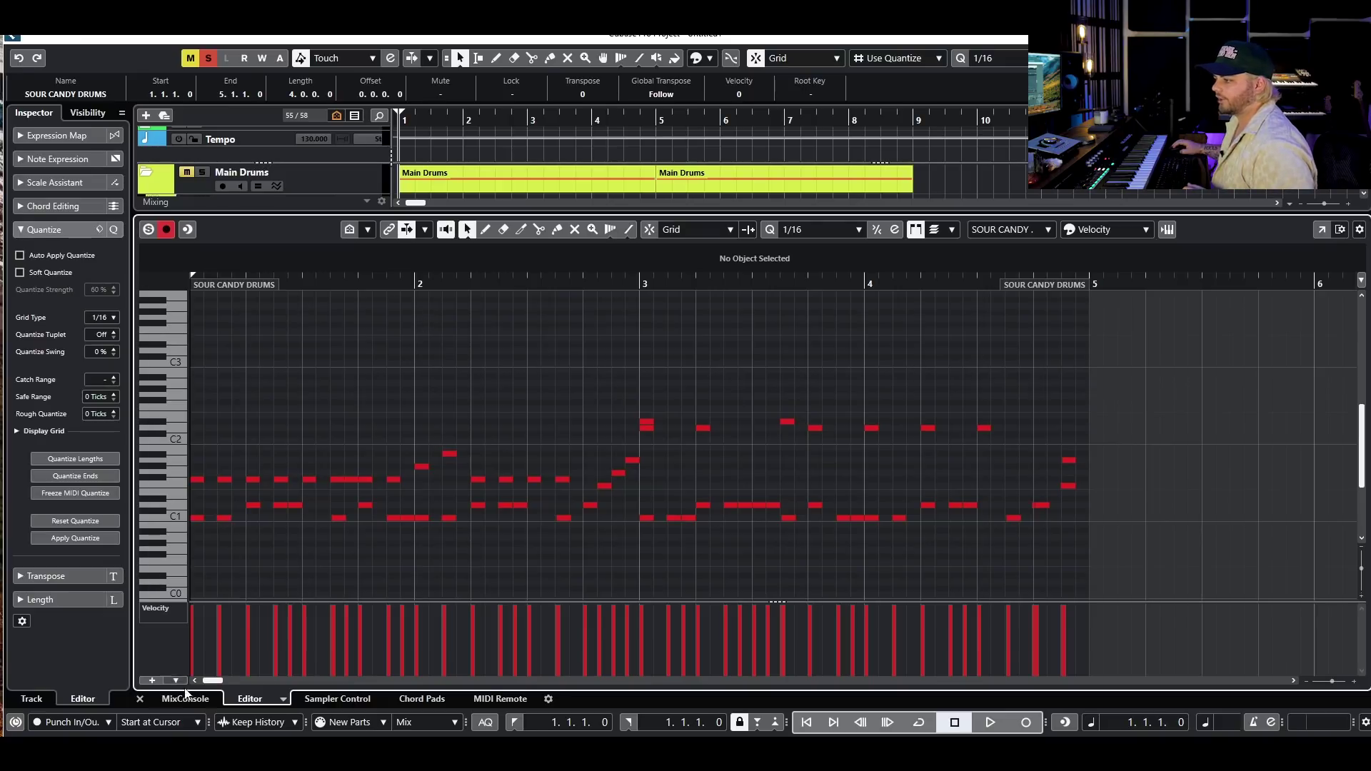
left_click(283, 699)
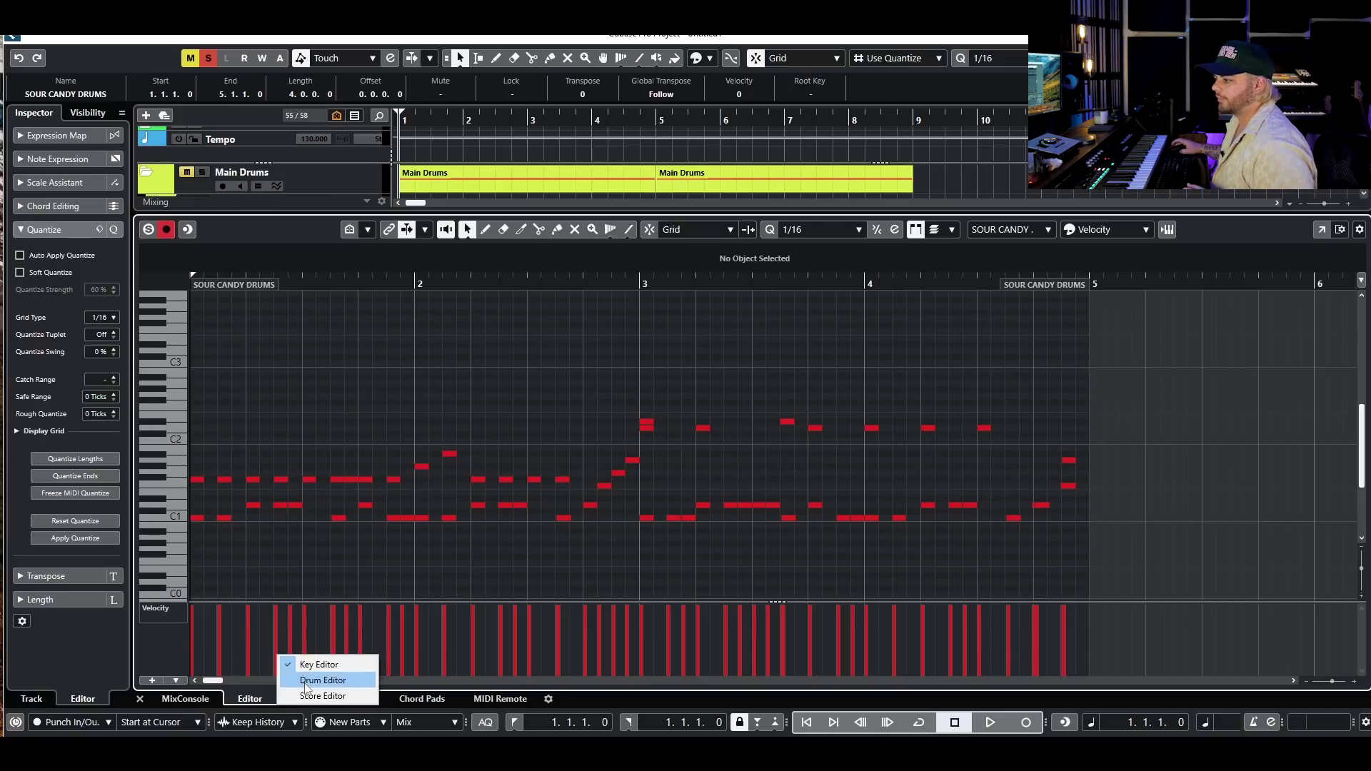
left_click(322, 680)
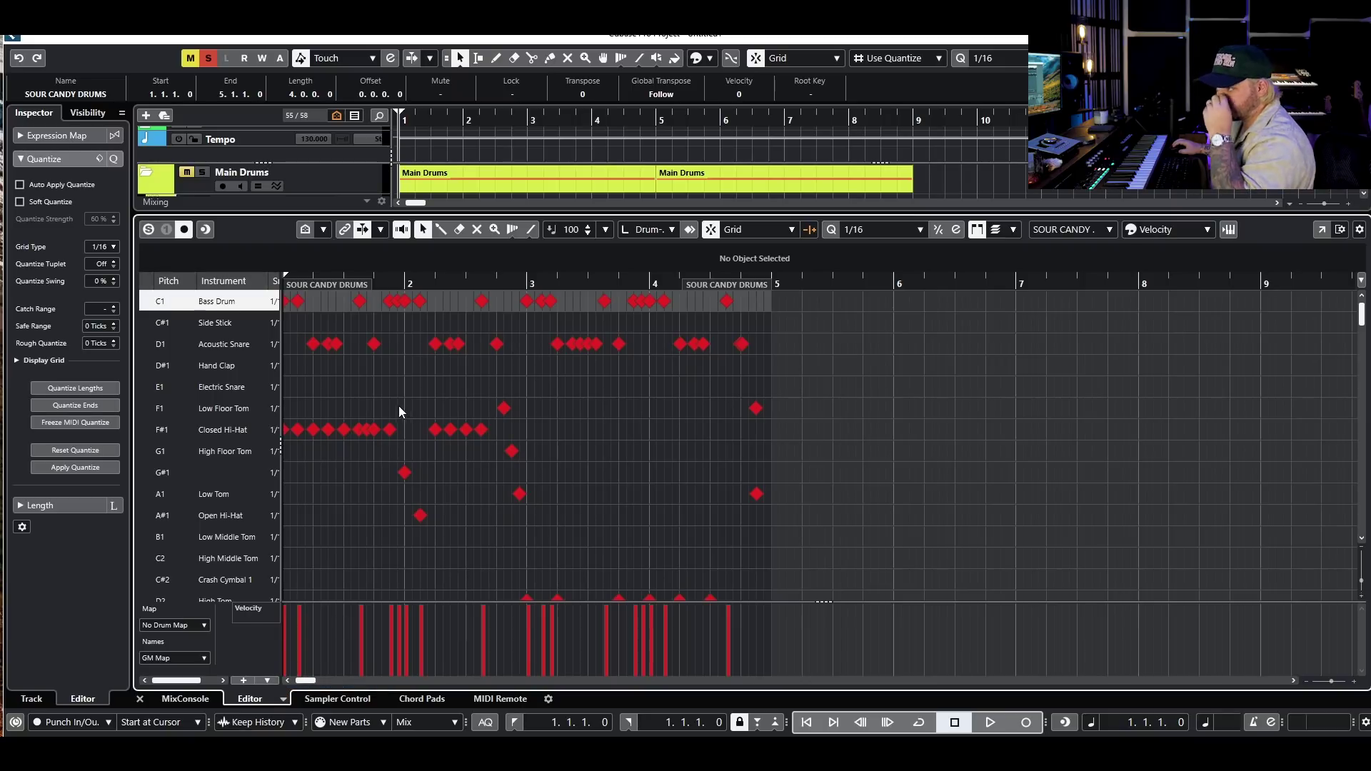
Step: Play back the first Non Realisitic Velocities drum part from bar 1 to hear its uniform velocities
scroll(501, 379, "up", 3)
scroll(638, 384, "down", 4)
scroll(631, 397, "down", 2)
scroll(591, 417, "up", 3)
scroll(558, 414, "down", 3)
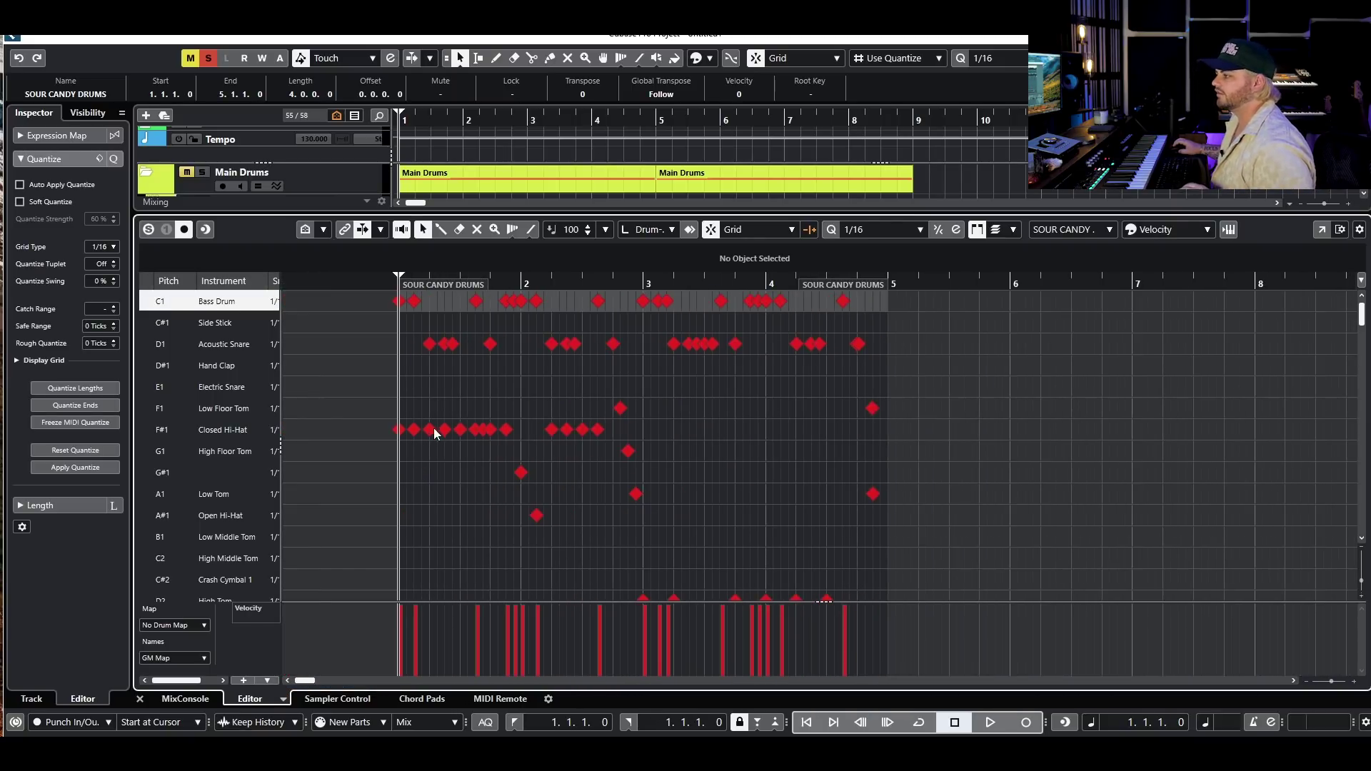
scroll(529, 545, "up", 3)
scroll(546, 536, "down", 4)
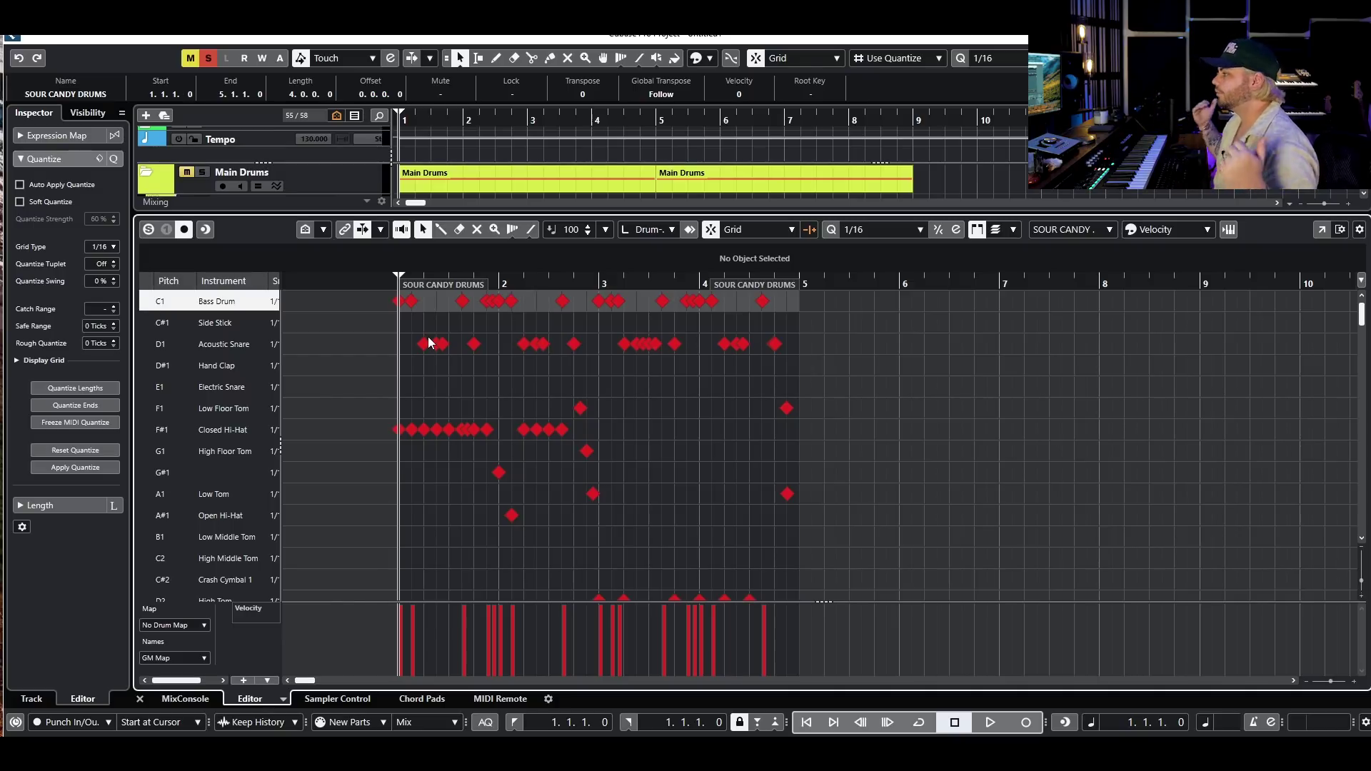
key("space")
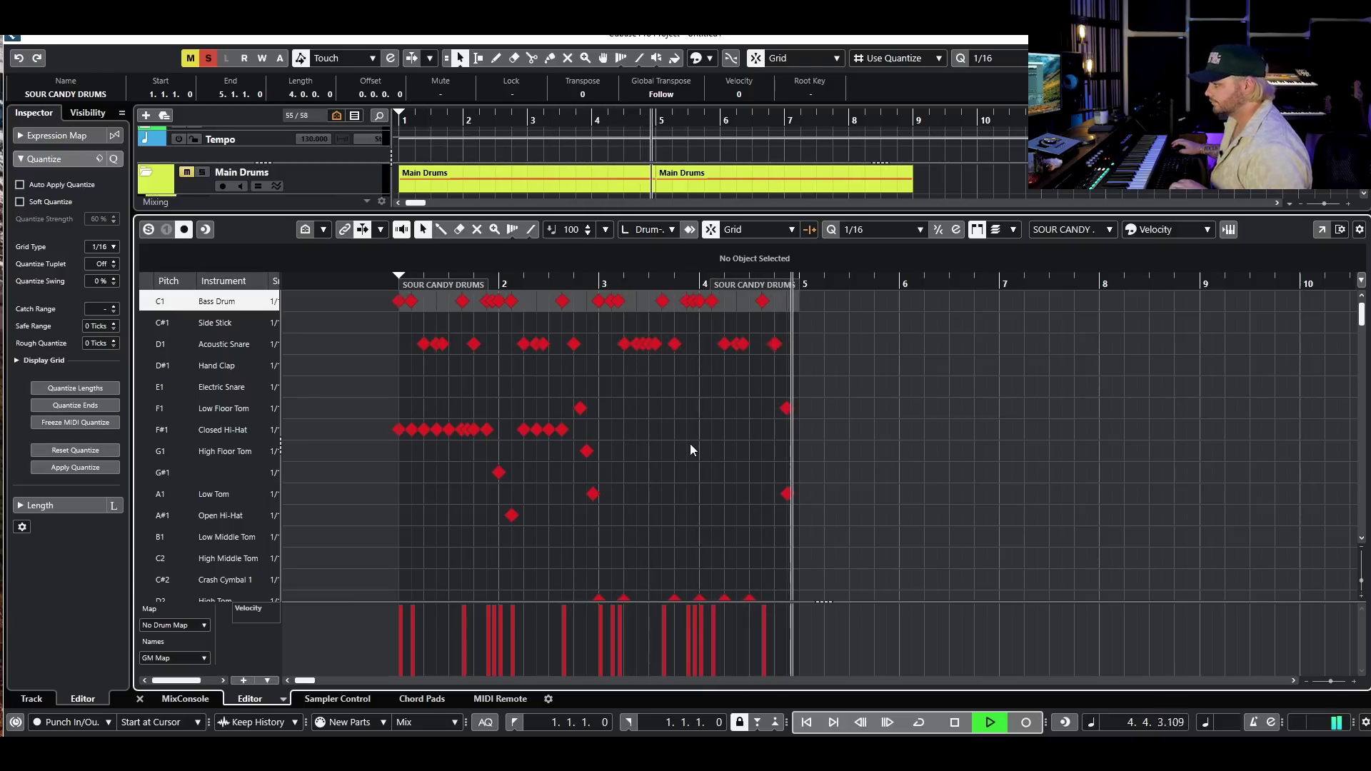
key("space")
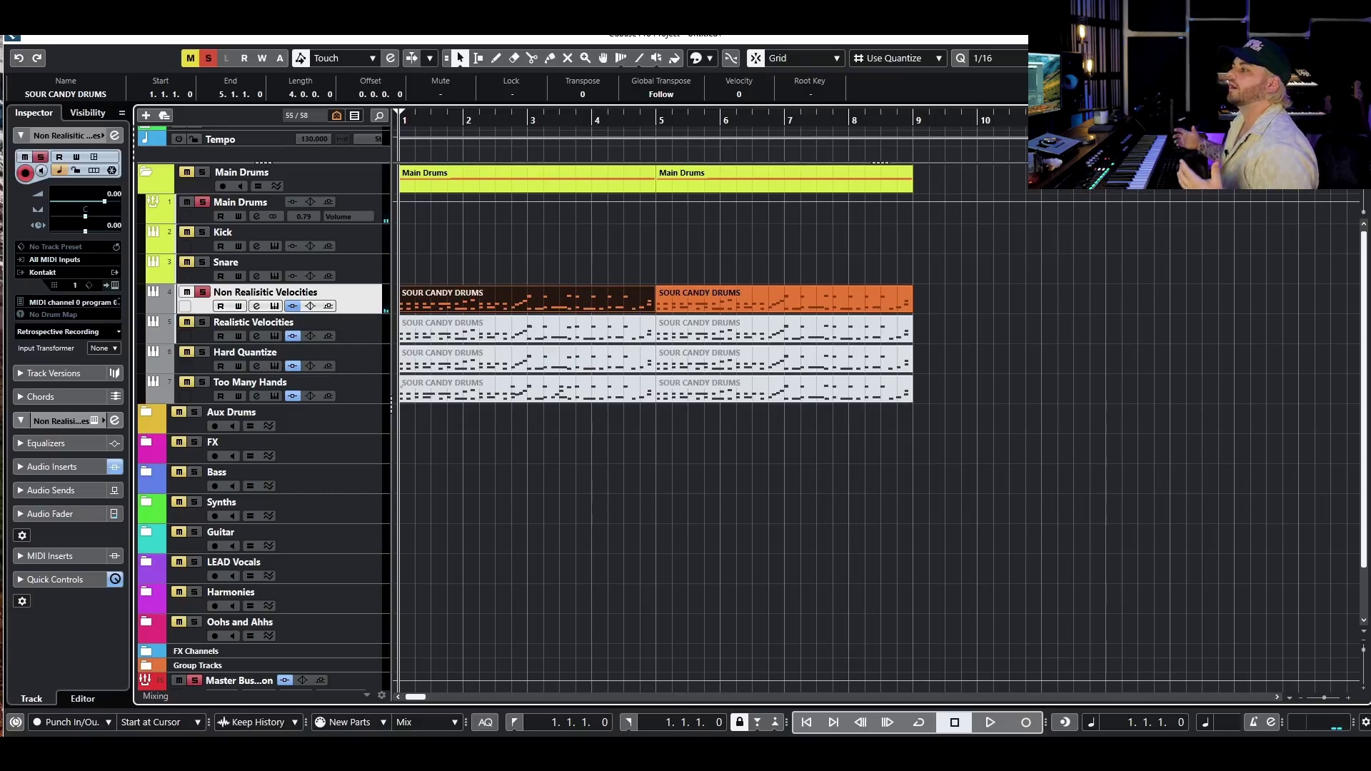
Step: Mute both parts on the Non Realisitic Velocities track and clear the solo states
key("shift+m")
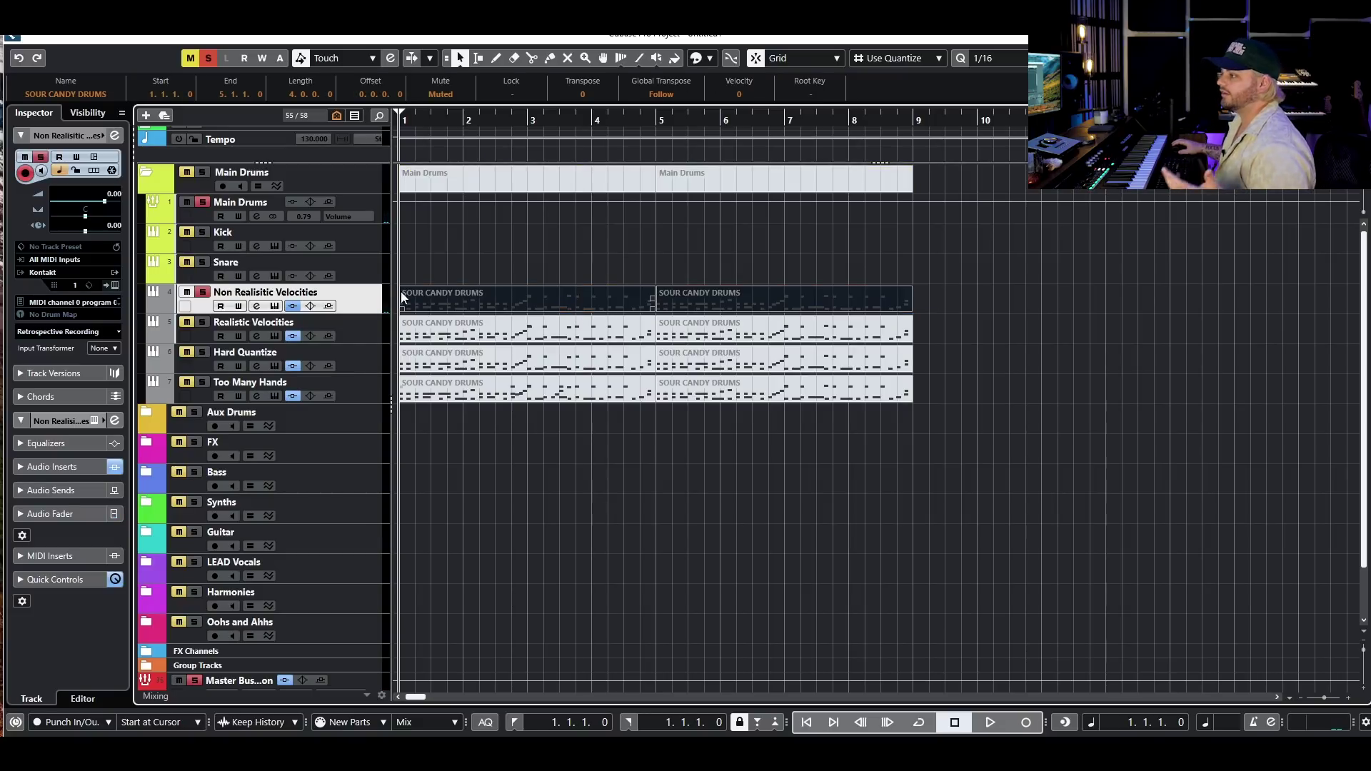
left_click(202, 292)
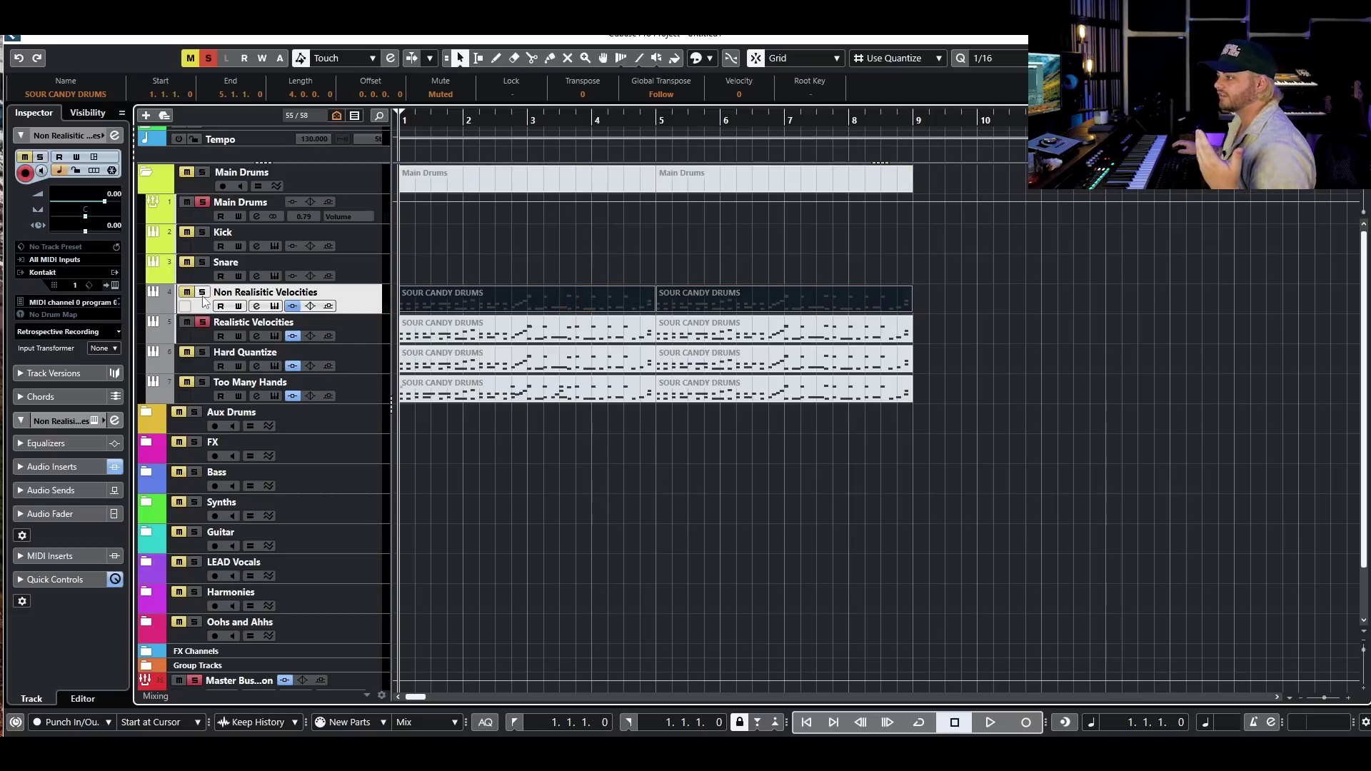
left_click(202, 202)
Step: Unmute both SOUR CANDY DRUMS parts on the Realistic Velocities track
key("shift+u")
left_click_drag(957, 327, 519, 325)
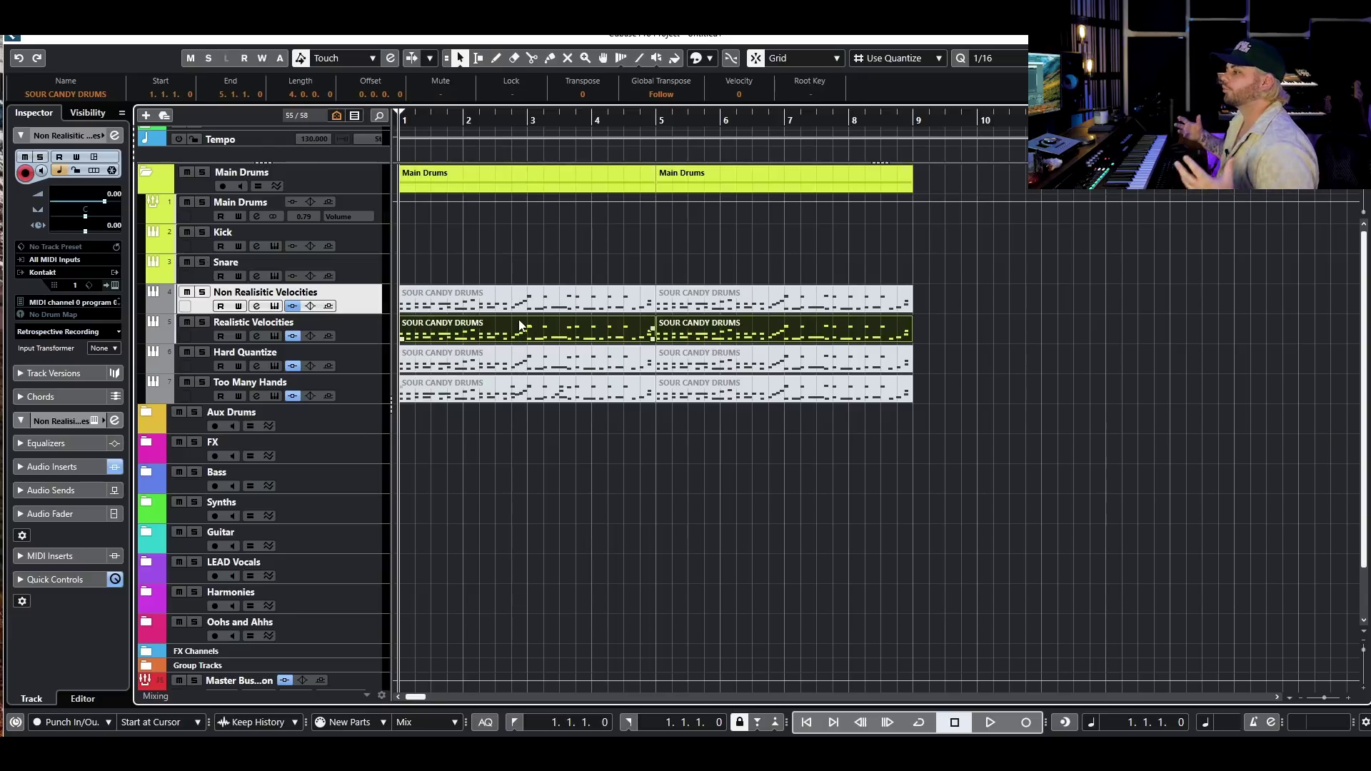
left_click(562, 484)
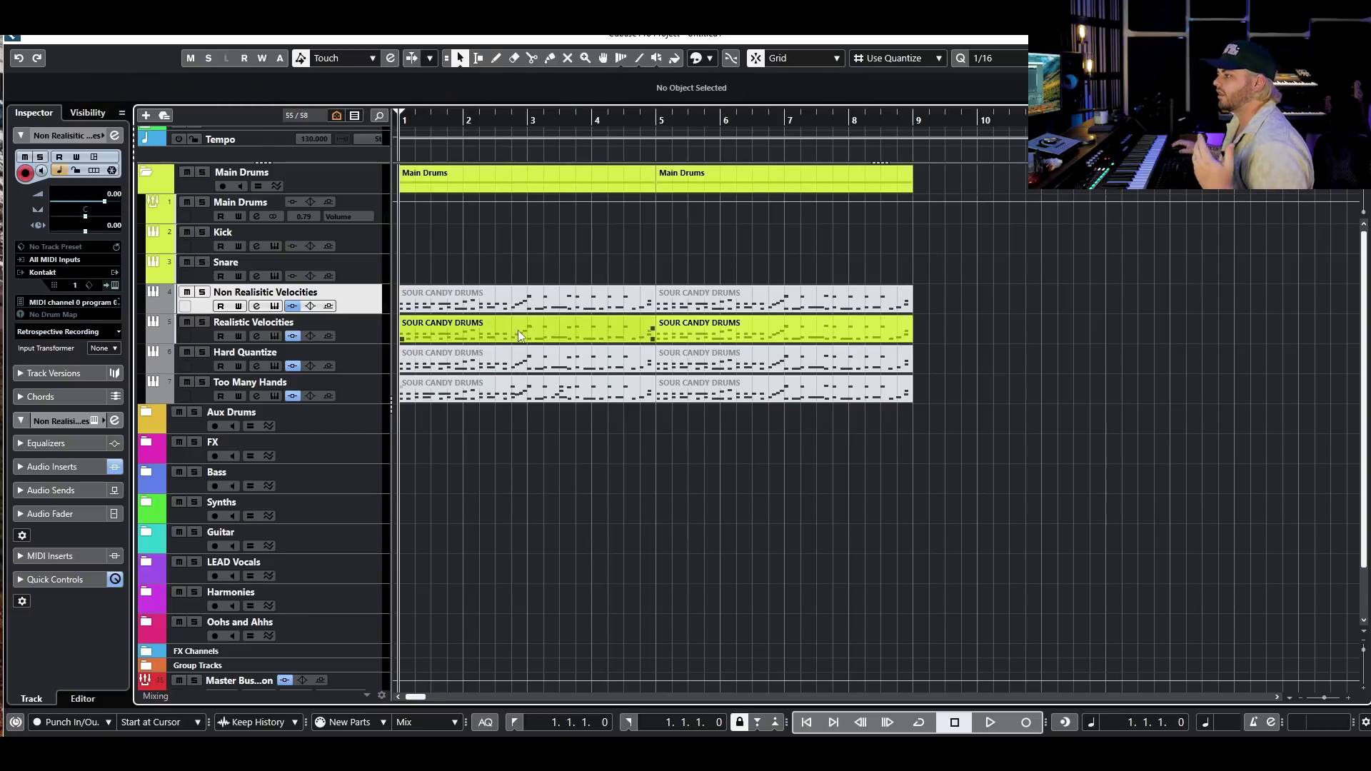
Step: Open the first Realistic Velocities drum part in the Drum Editor
double_click(519, 298)
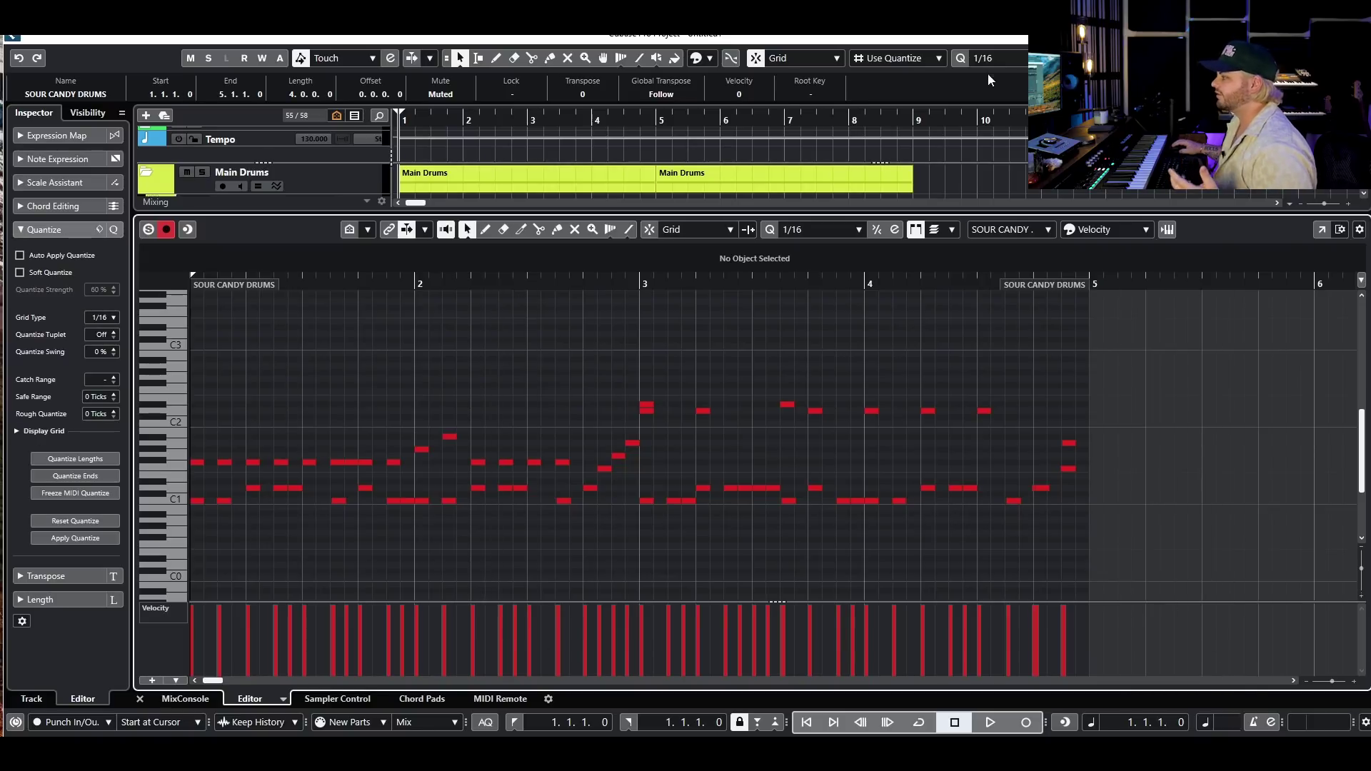
key("ctrl+alt+e")
double_click(623, 333)
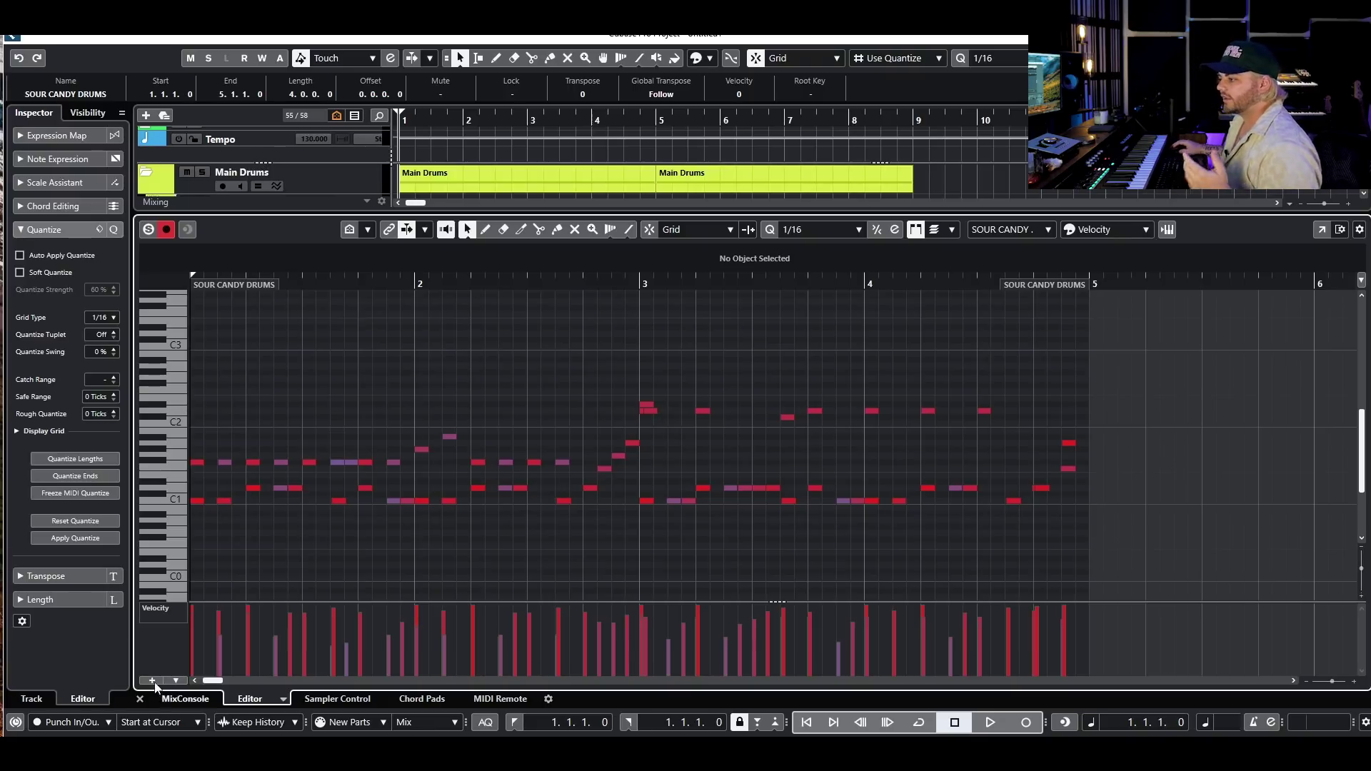
left_click(171, 611)
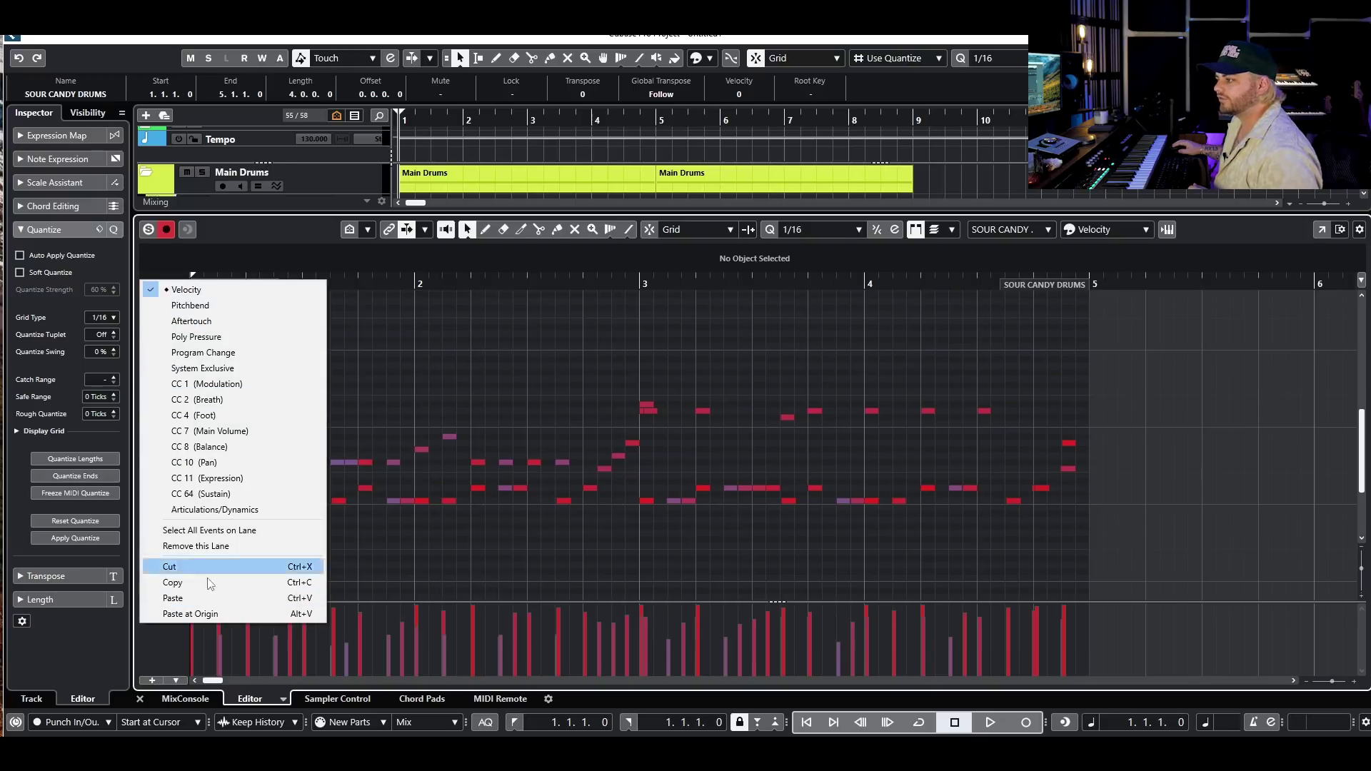
left_click(177, 645)
left_click(293, 681)
Step: Select all closed hi-hat notes and examine their varied velocities
key("h")
key("h")
key("h")
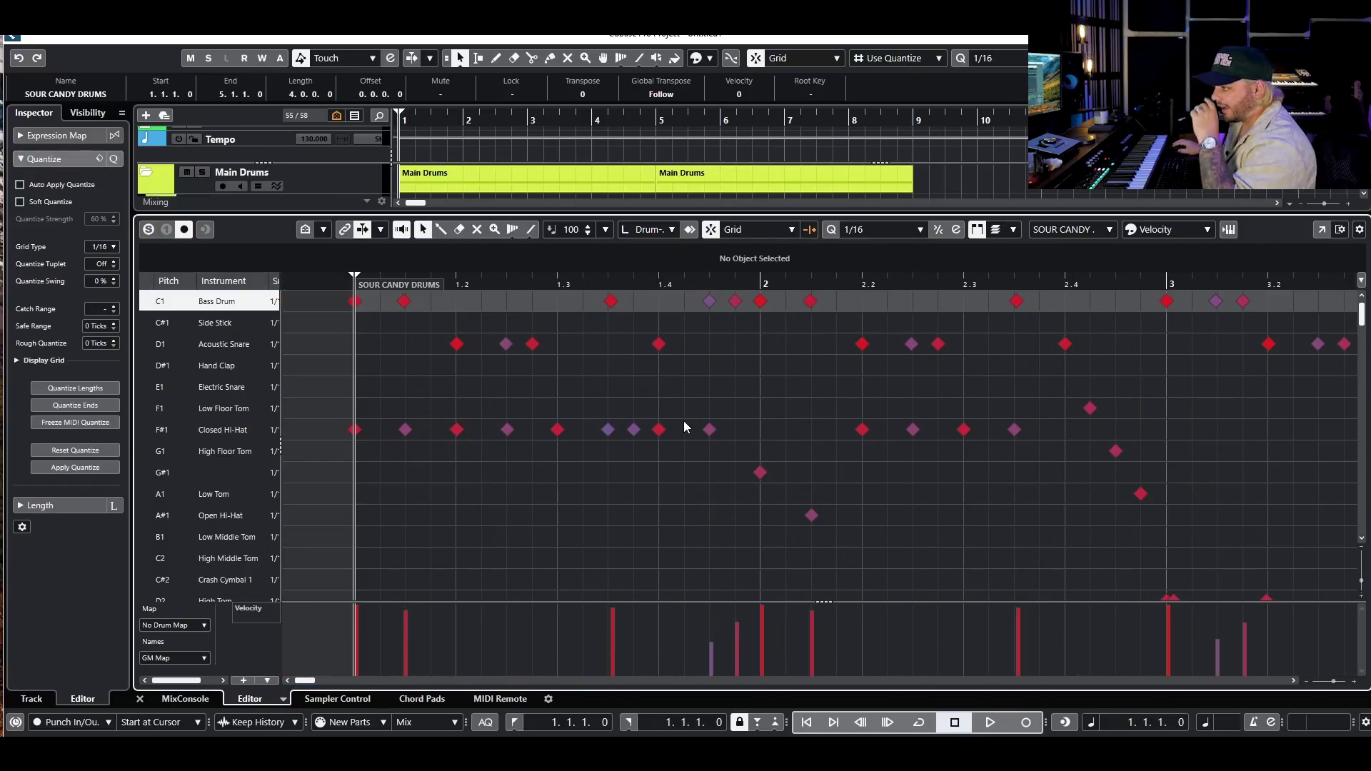
key("g")
key("g")
key("g")
left_click_drag(709, 433, 362, 429)
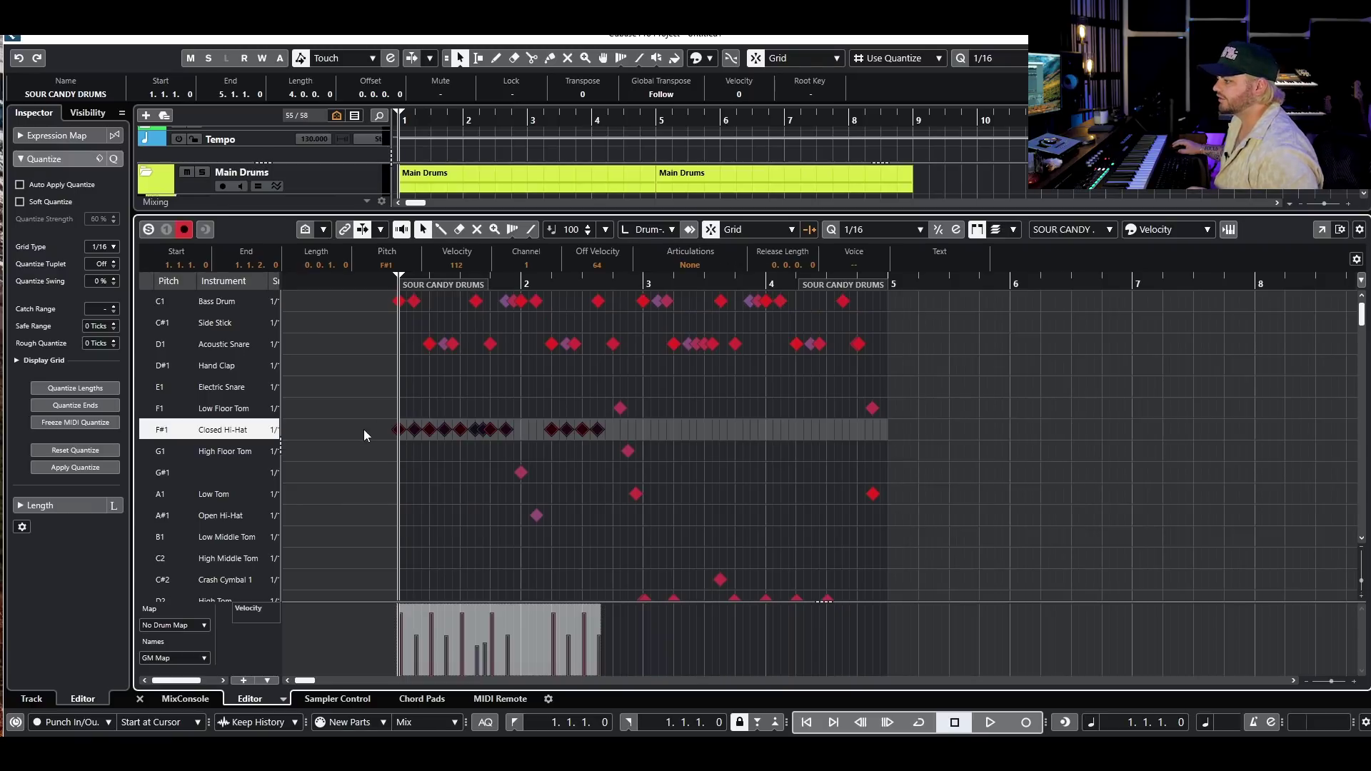
key("h")
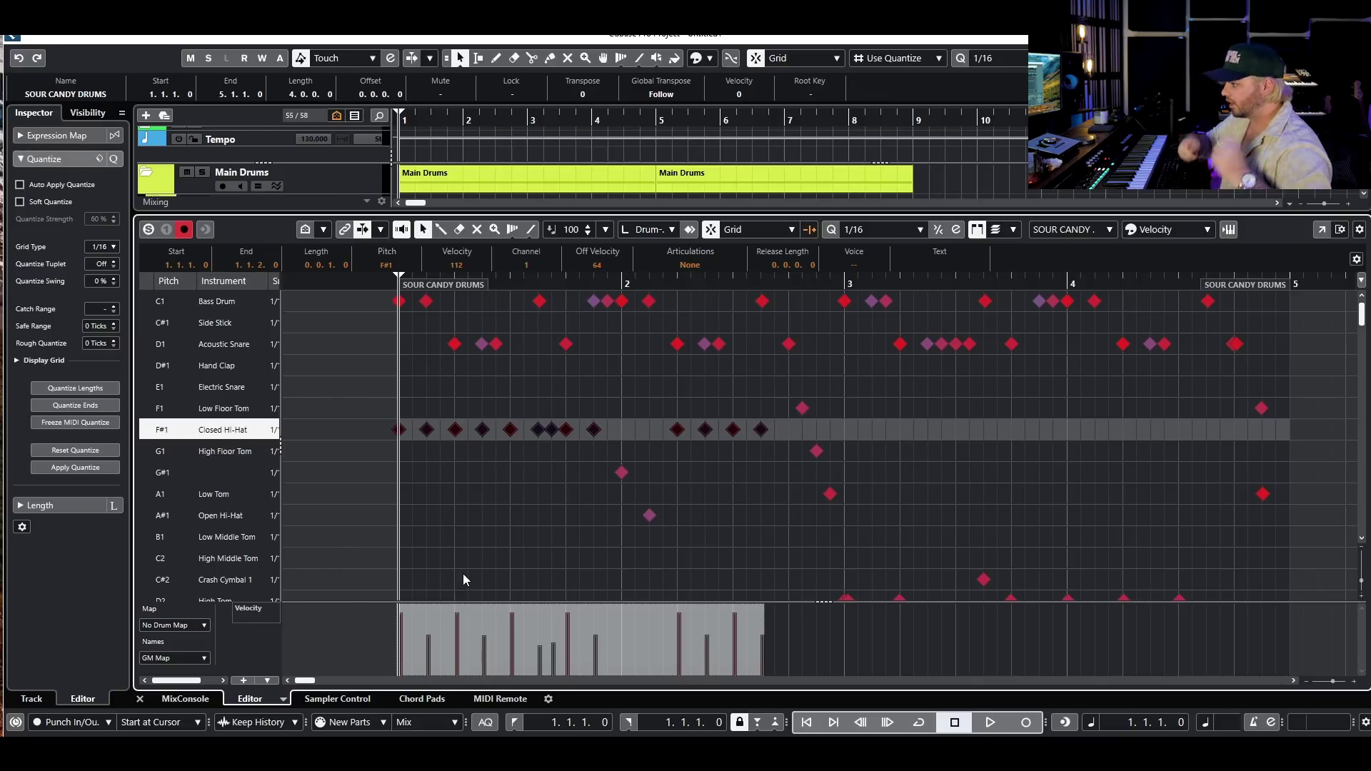
key("g")
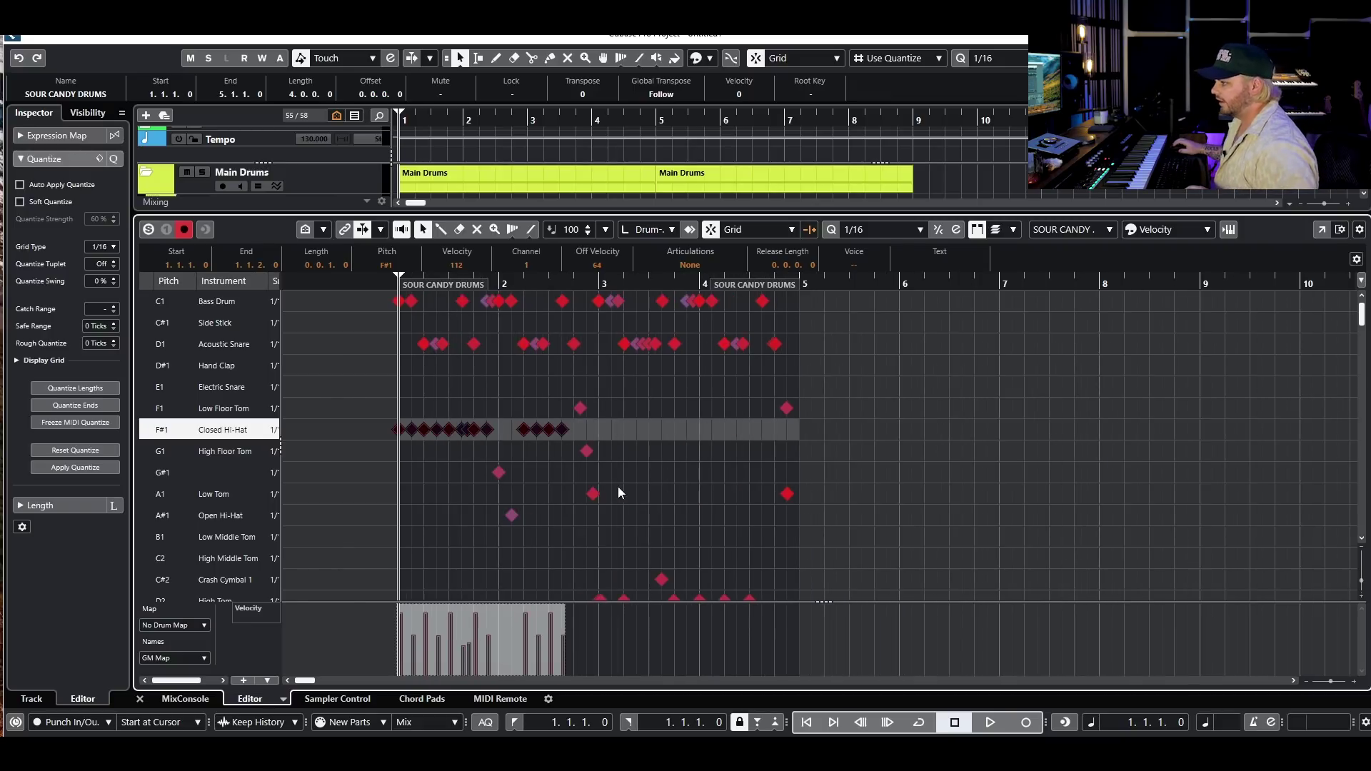
Step: Mute every note in the drum part except the closed hi-hats, and play the pattern back
scroll(841, 547, "down", 5)
scroll(836, 568, "up", 5)
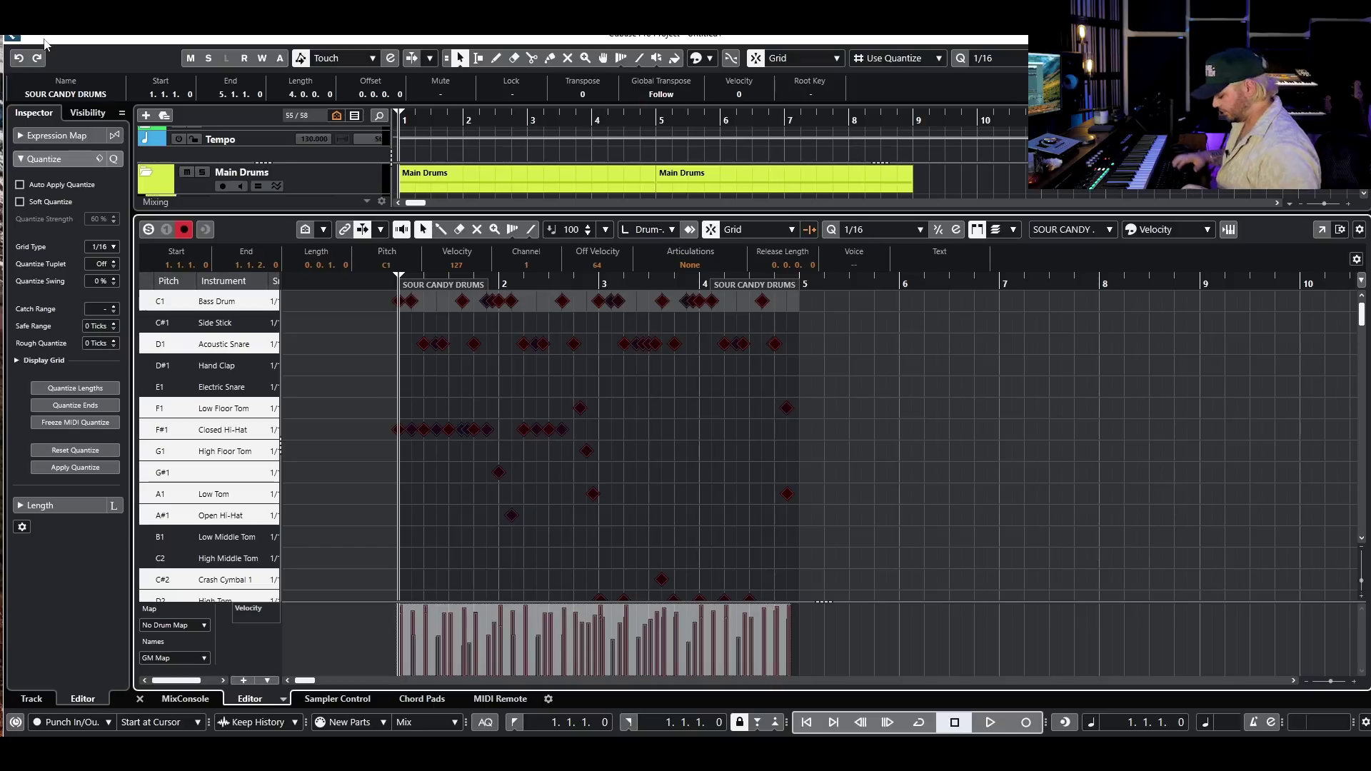
left_click(161, 429, "ctrl")
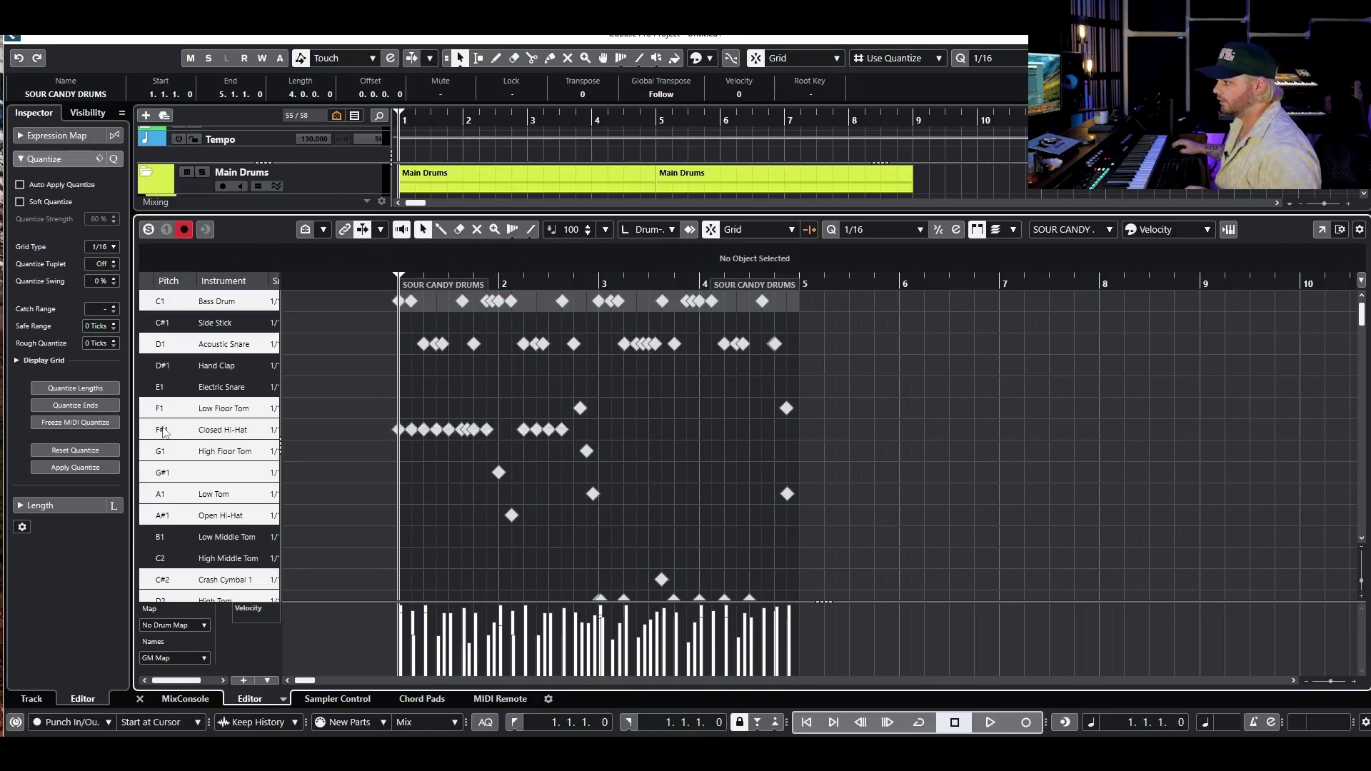
key("space")
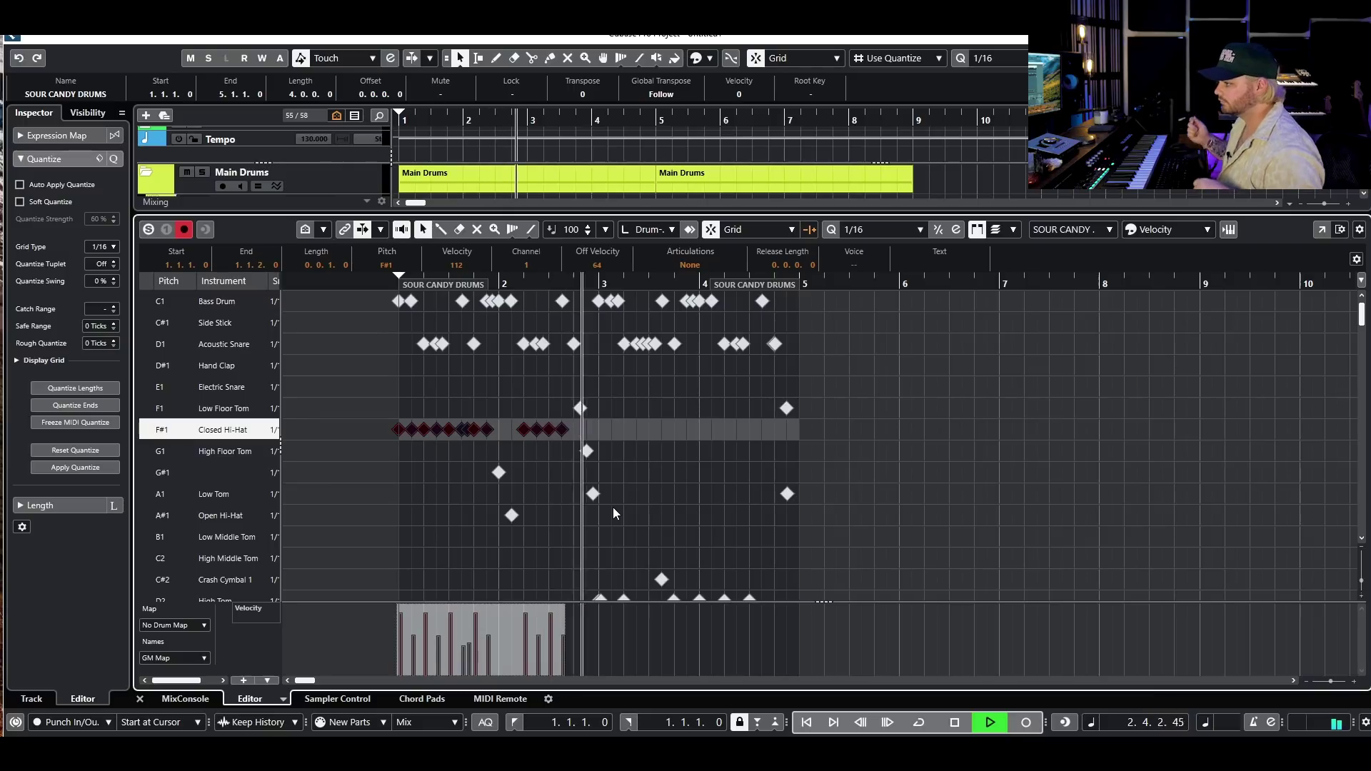
key("space")
Step: Raise all closed hi-hat velocities to 127 for a comparison playback, and undo the change
left_click_drag(476, 608, 551, 388)
key("space")
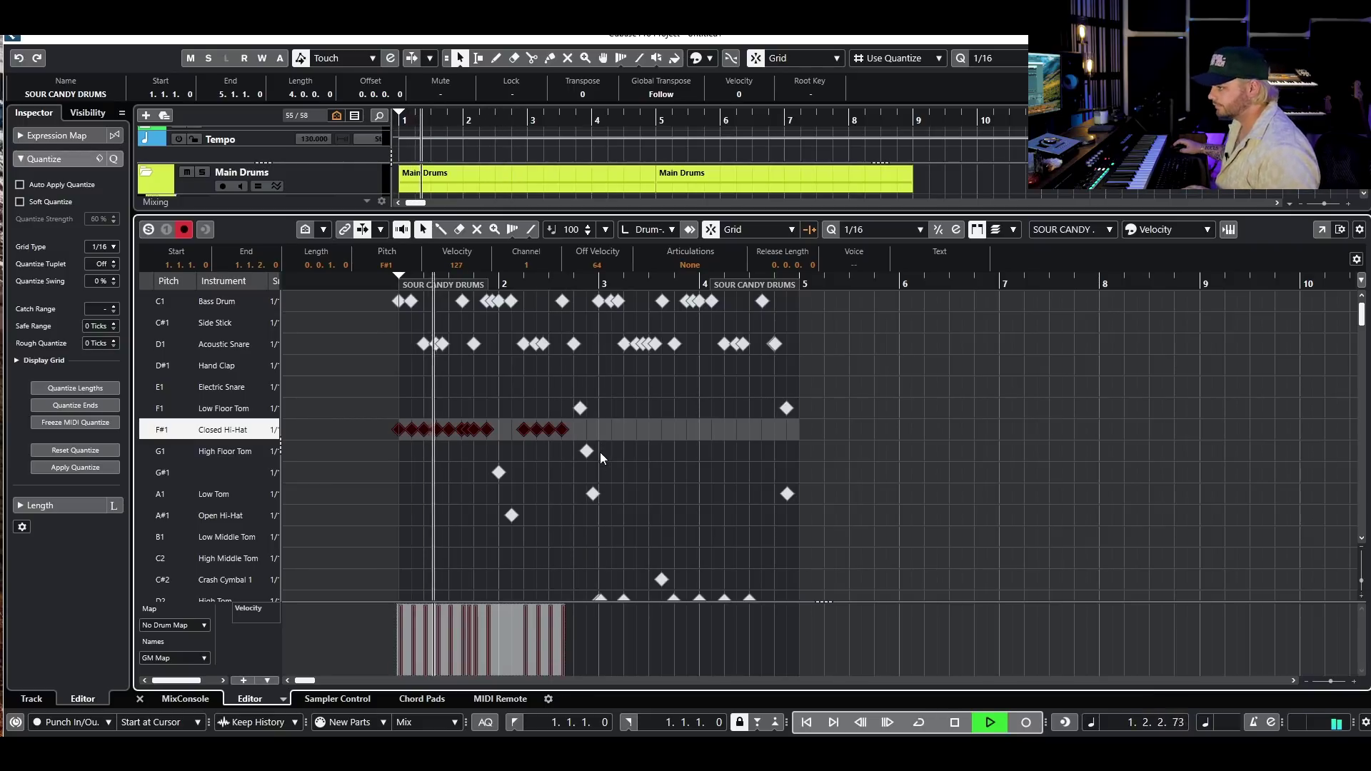
key("space")
key("ctrl+z")
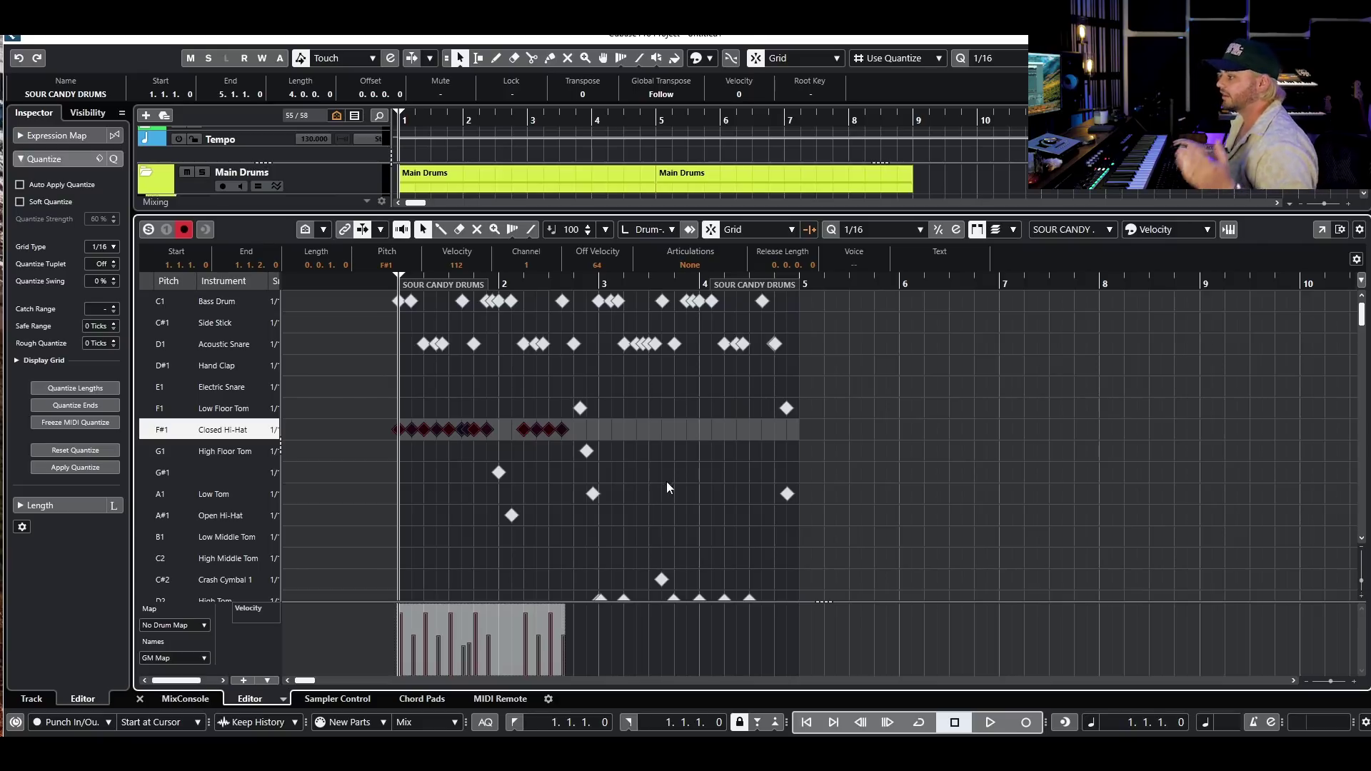
Step: Unmute all notes in the drum part and clear the note selection
left_click(586, 450)
left_click_drag(599, 427, 258, 440)
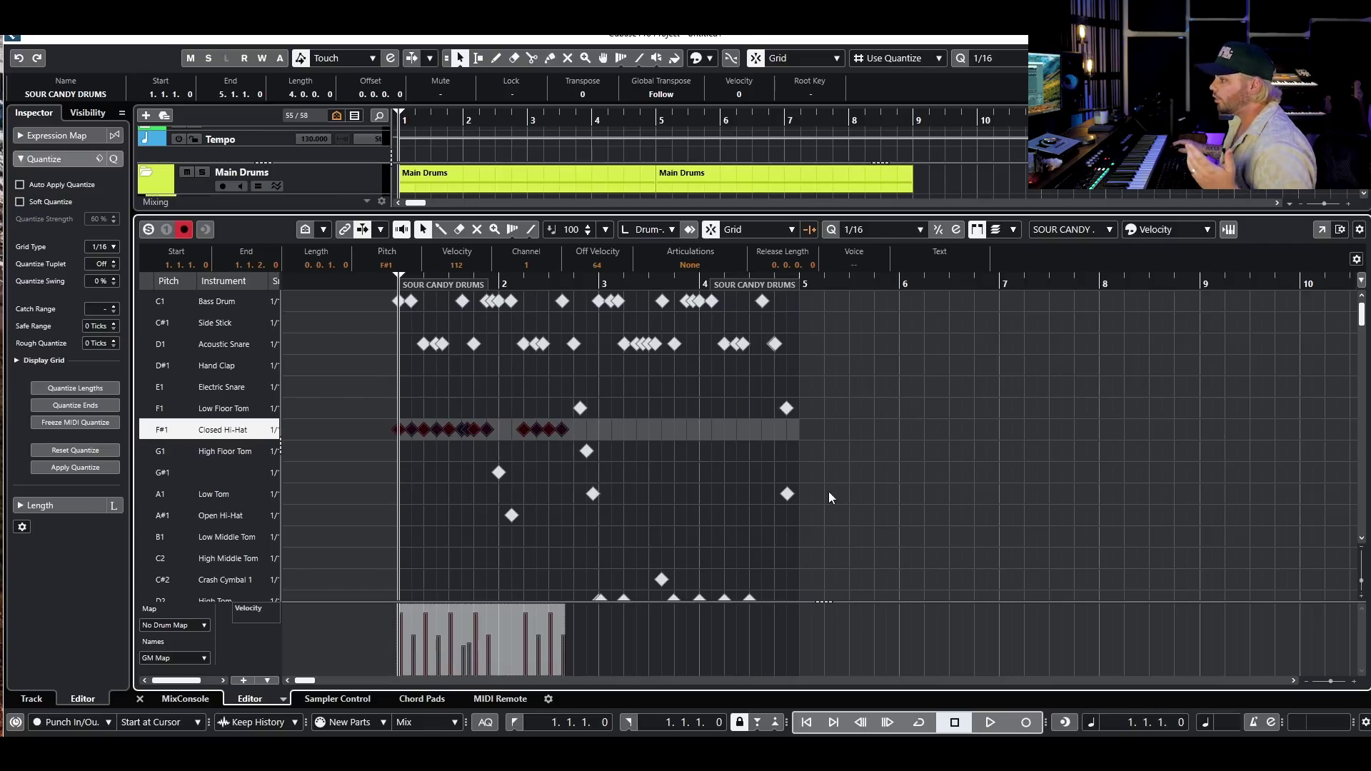
scroll(762, 461, "down", 5)
scroll(838, 488, "up", 5)
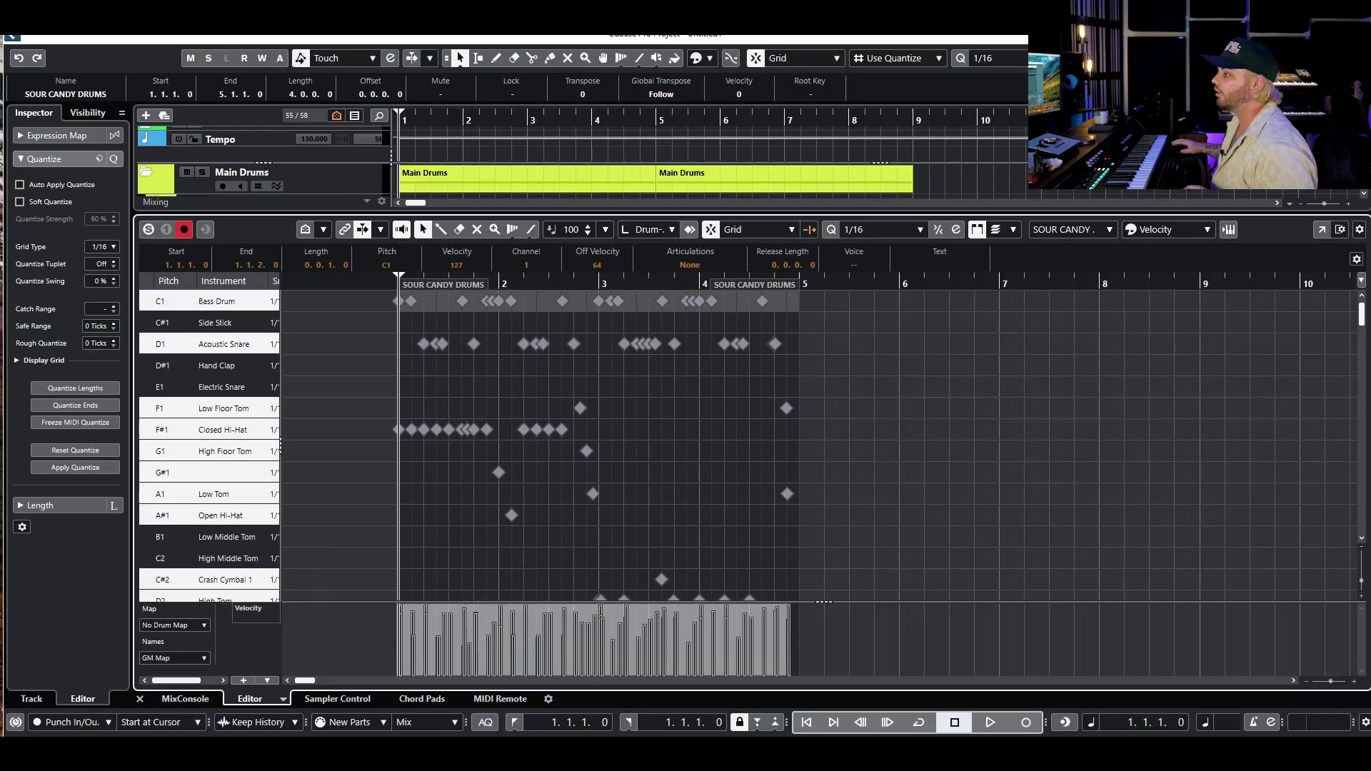
key("ctrl+a")
left_click(424, 538)
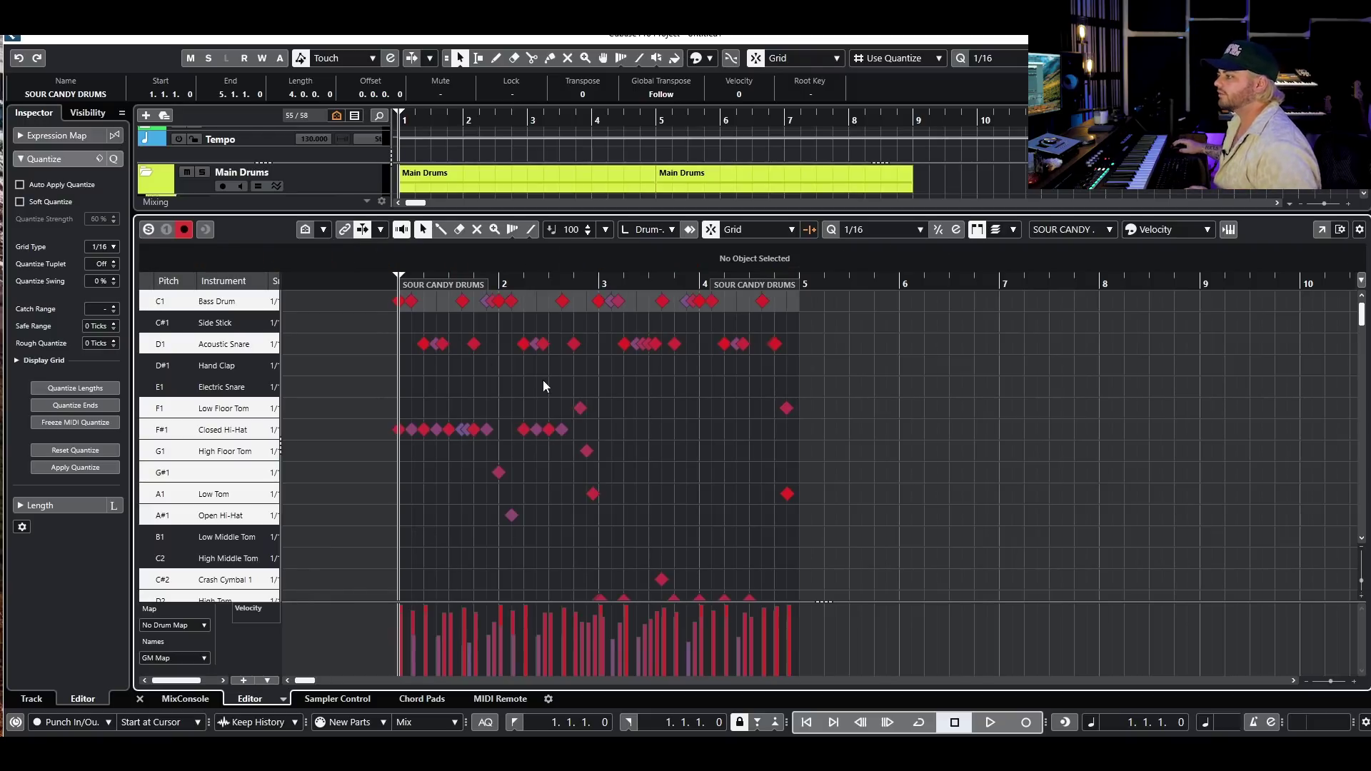
Step: Select all bass drum notes and examine their velocities across the four bars
left_click_drag(795, 308, 379, 273)
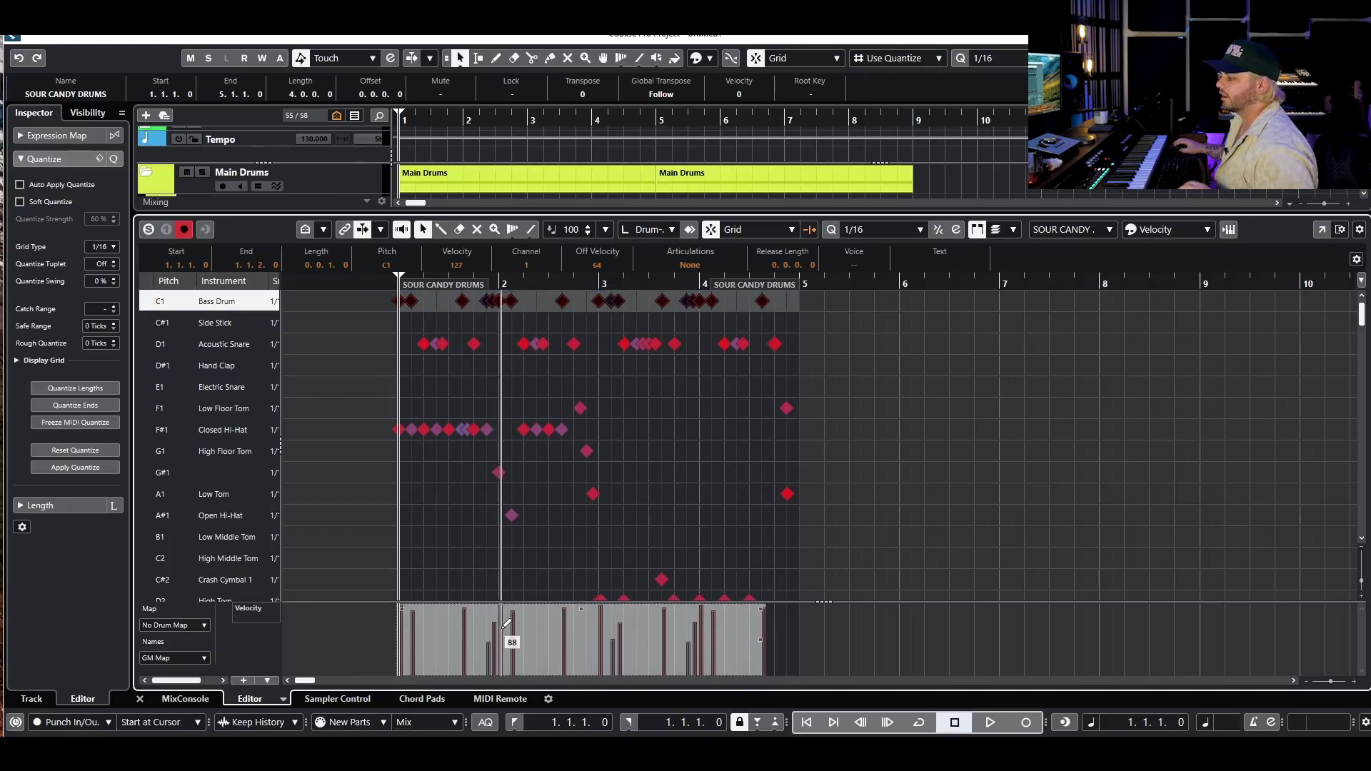
scroll(511, 637, "up", 4)
scroll(602, 630, "down", 3)
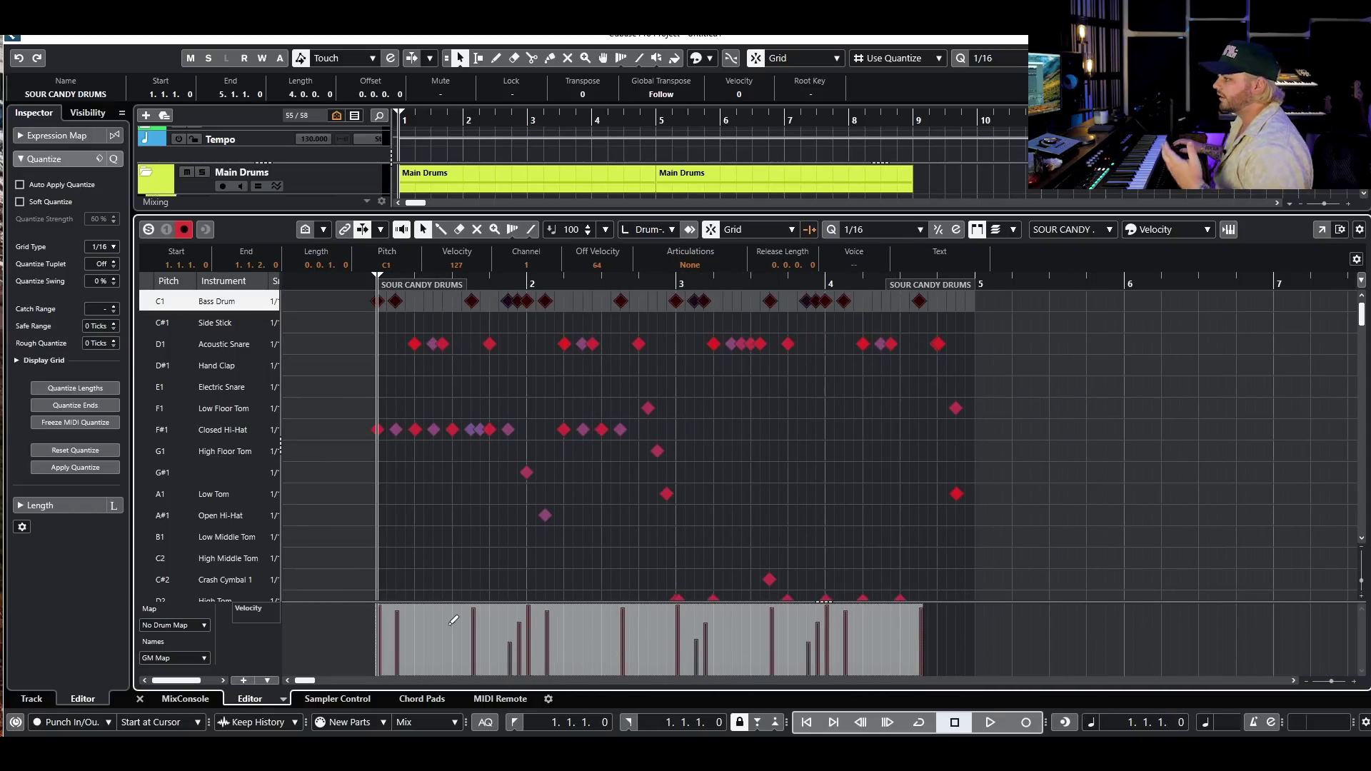
Step: Examine the velocities of the bass drum notes across the four bars, and play the whole drum part back
scroll(529, 630, "up", 4)
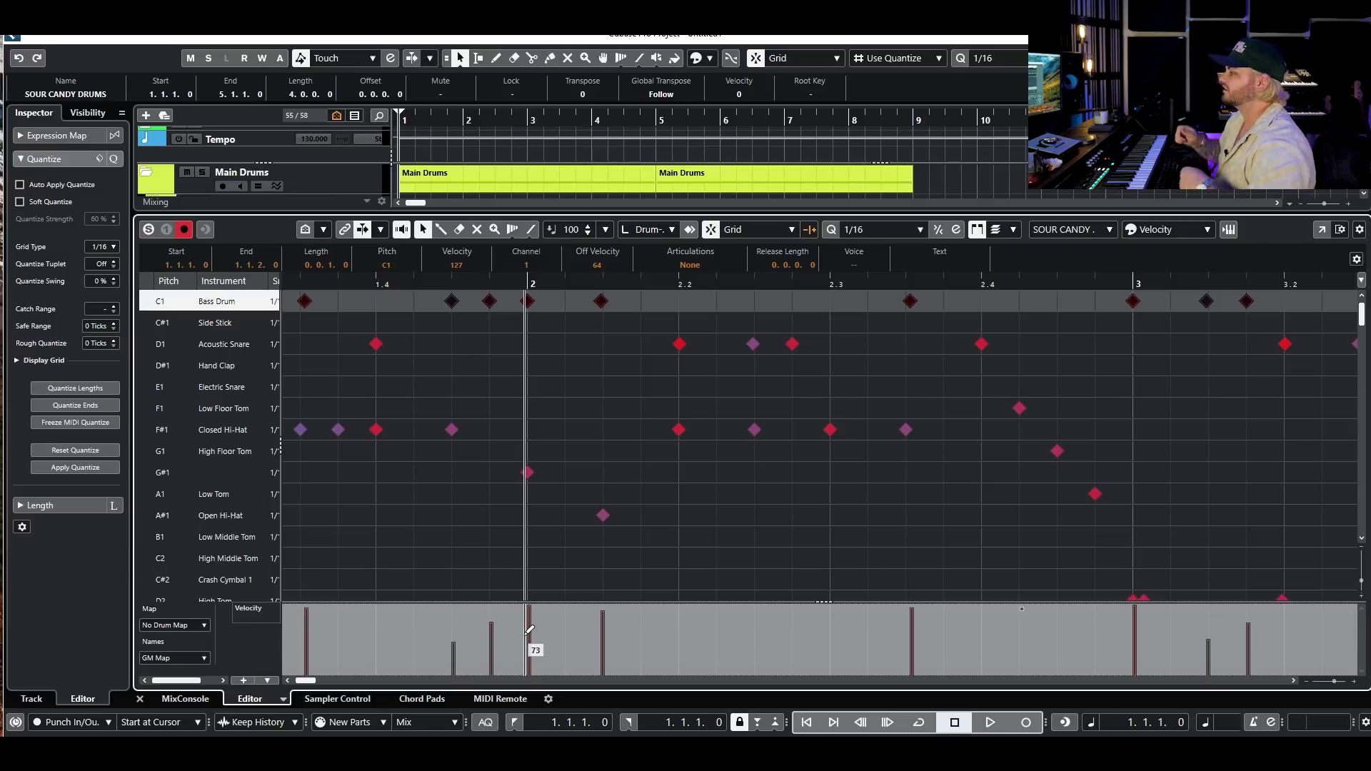
scroll(578, 598, "down", 4)
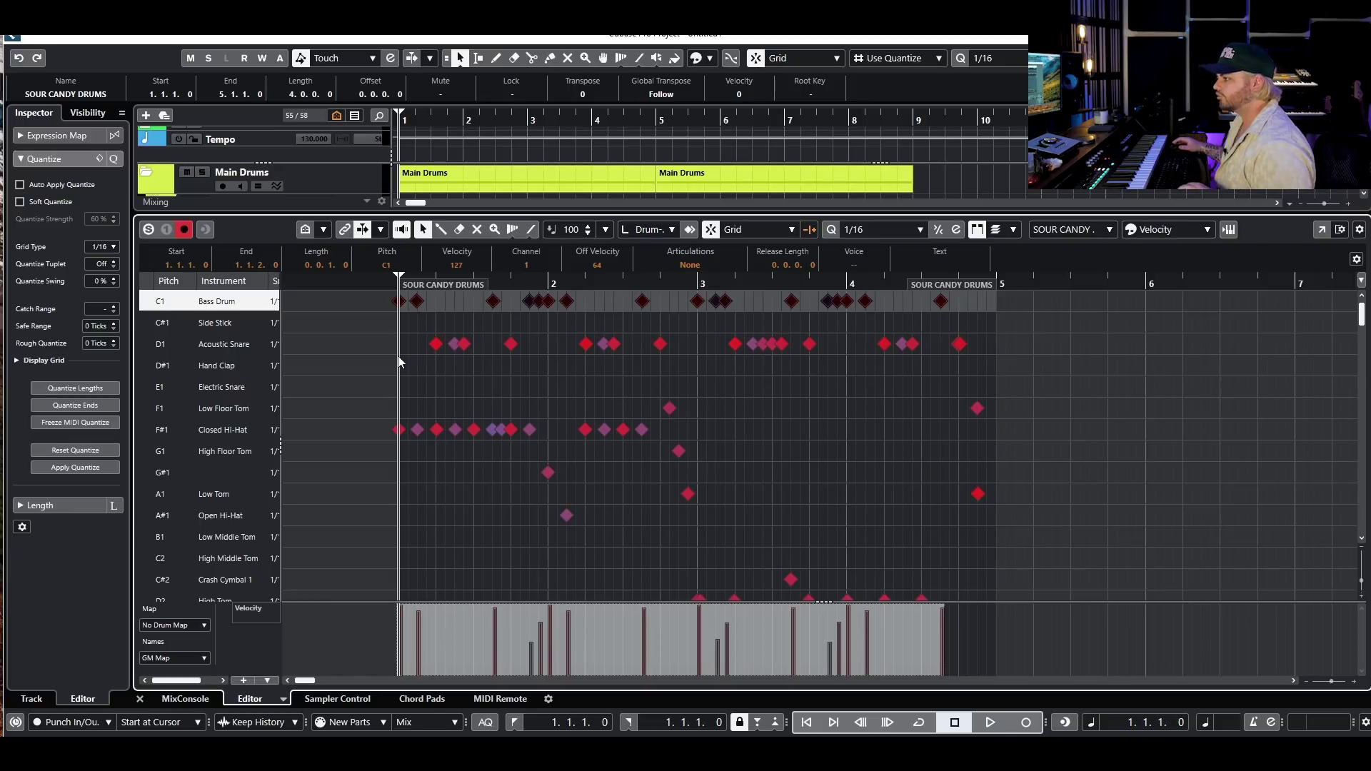
key("space")
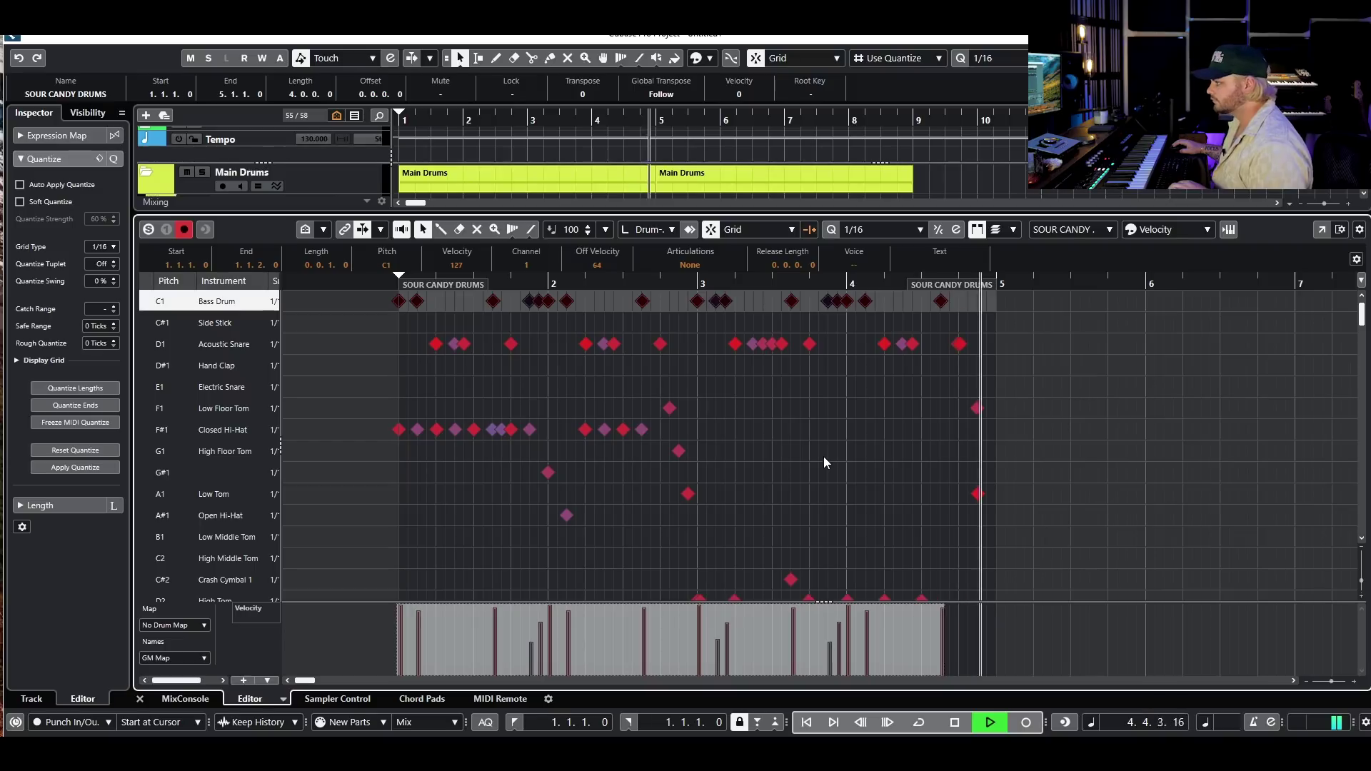
key("space")
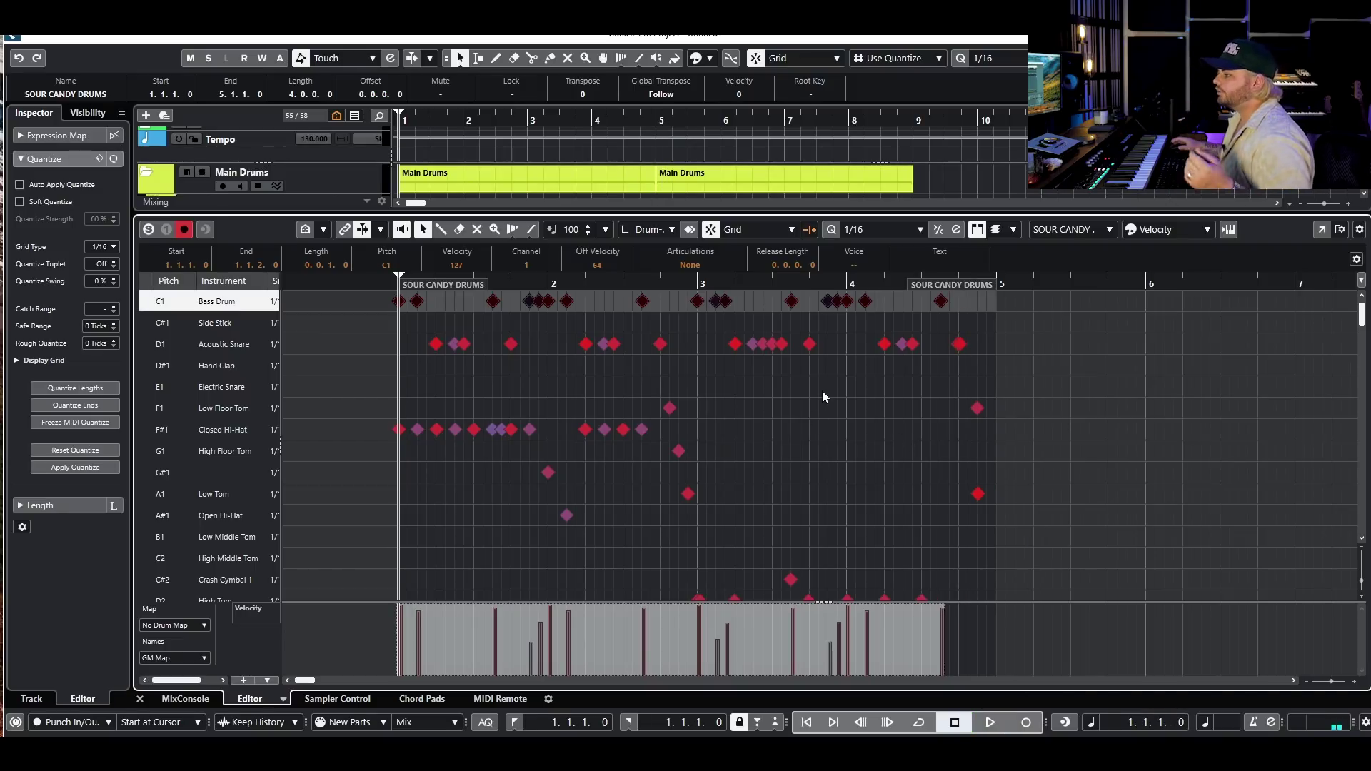
Step: Select all acoustic snare notes and then all high tom notes to examine each drum's velocities
left_click_drag(965, 353, 413, 344)
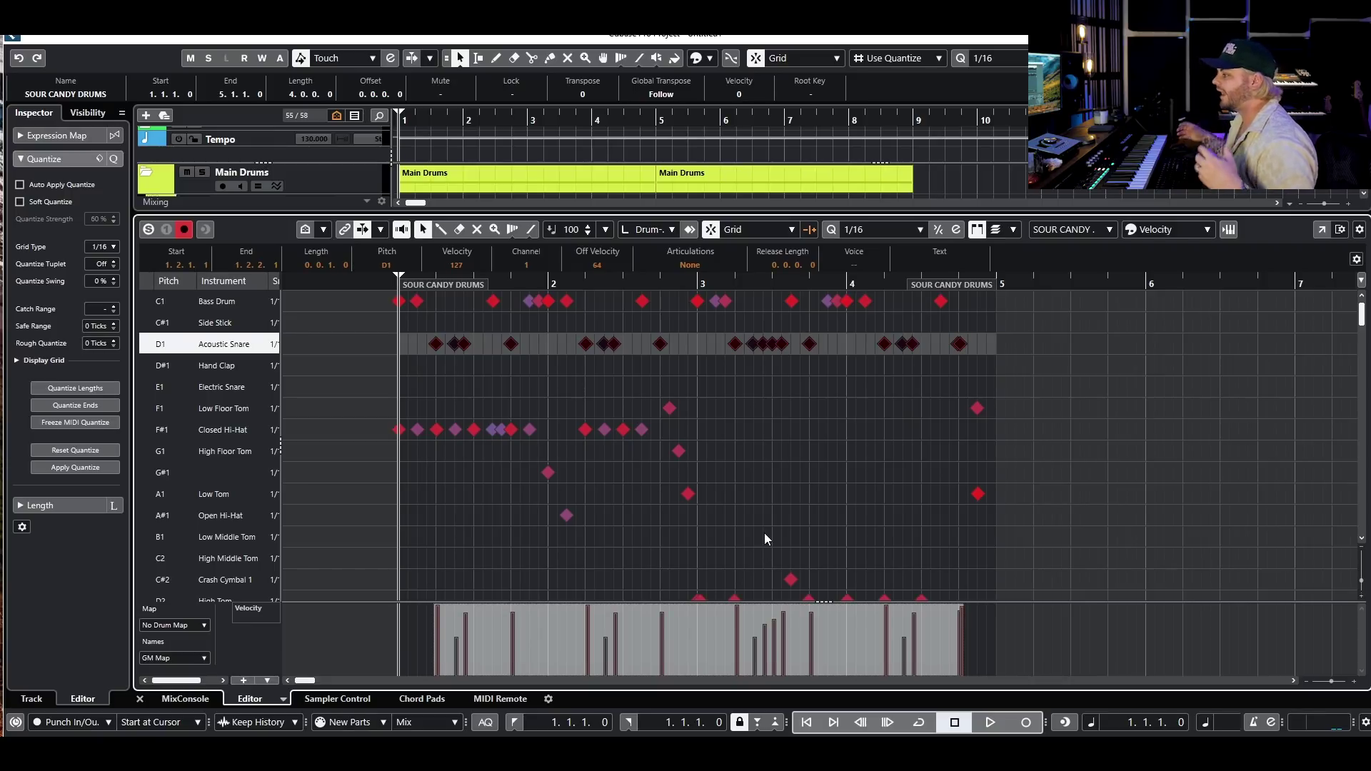
scroll(749, 578, "down", 3)
left_click_drag(989, 469, 501, 477)
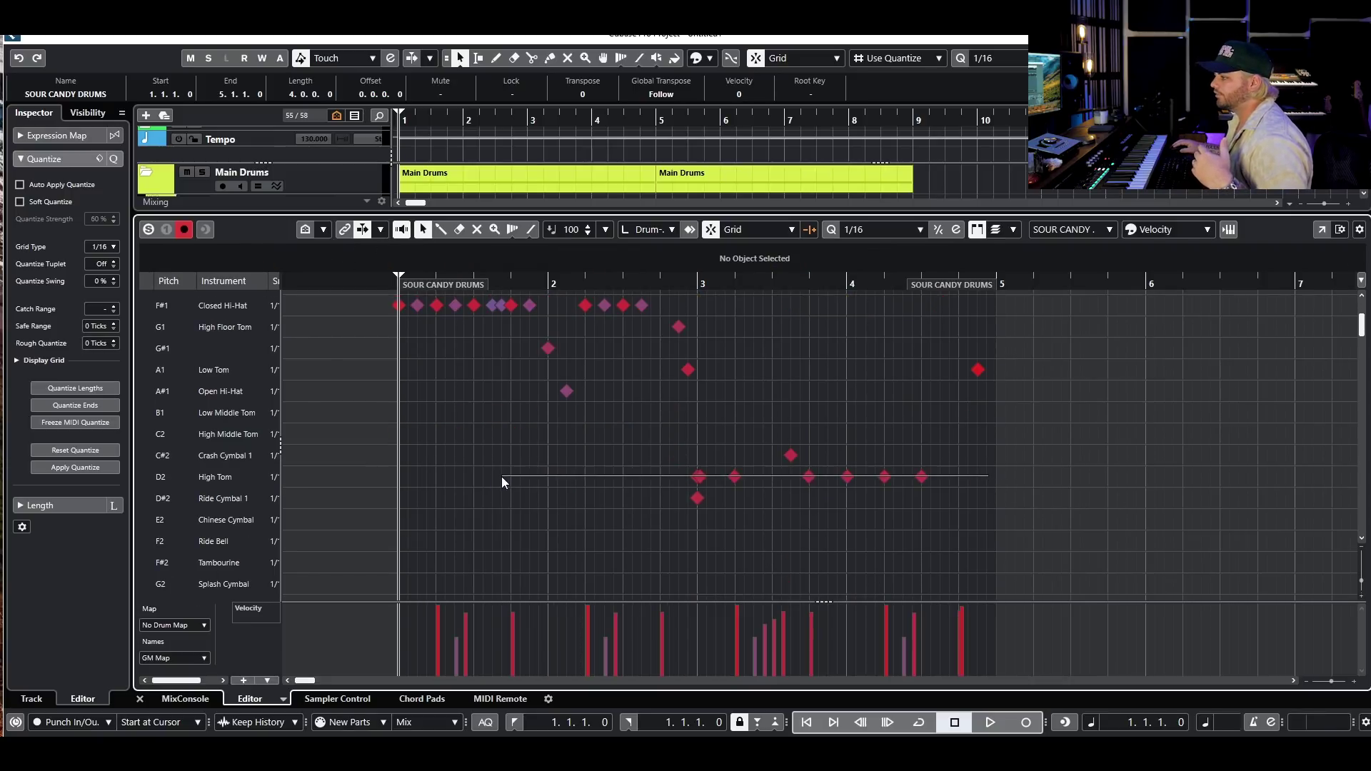
scroll(789, 584, "up", 2)
scroll(777, 571, "up", 1)
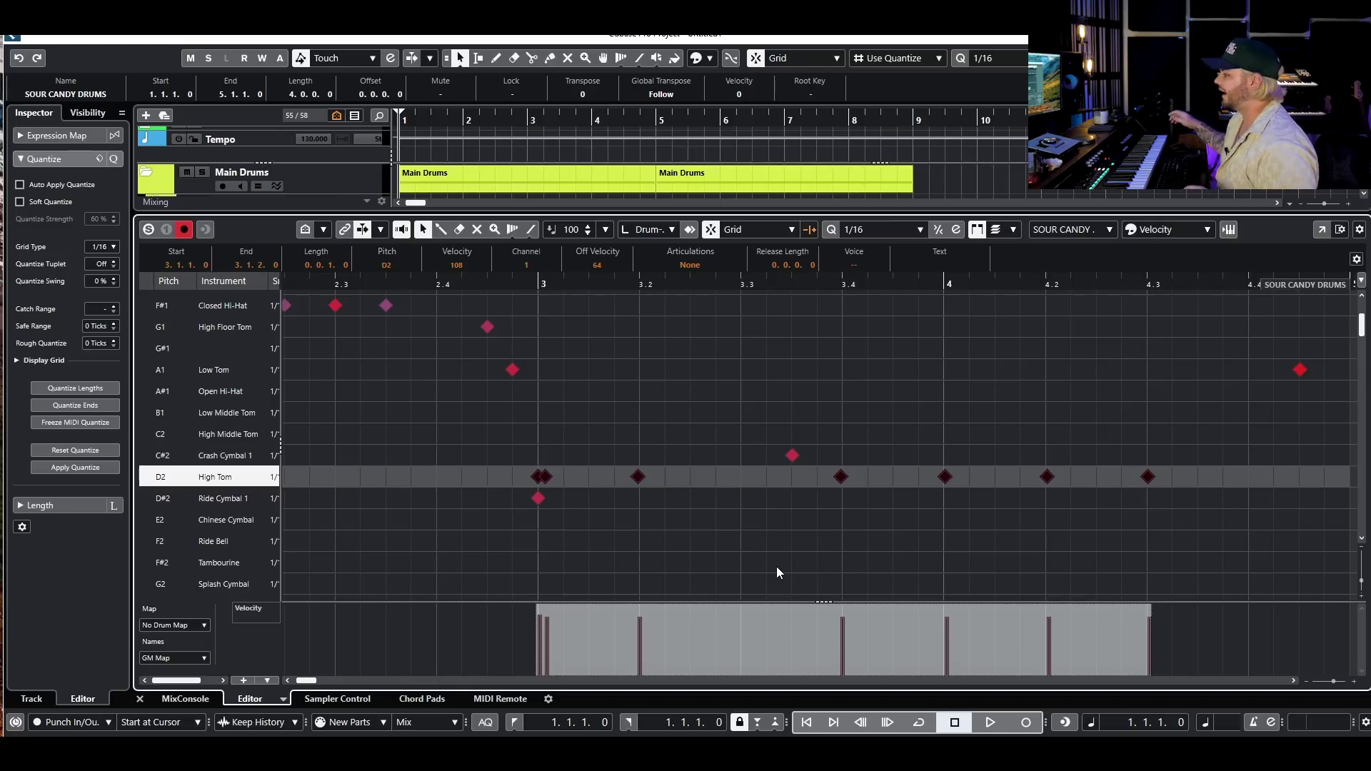
scroll(584, 503, "down", 5)
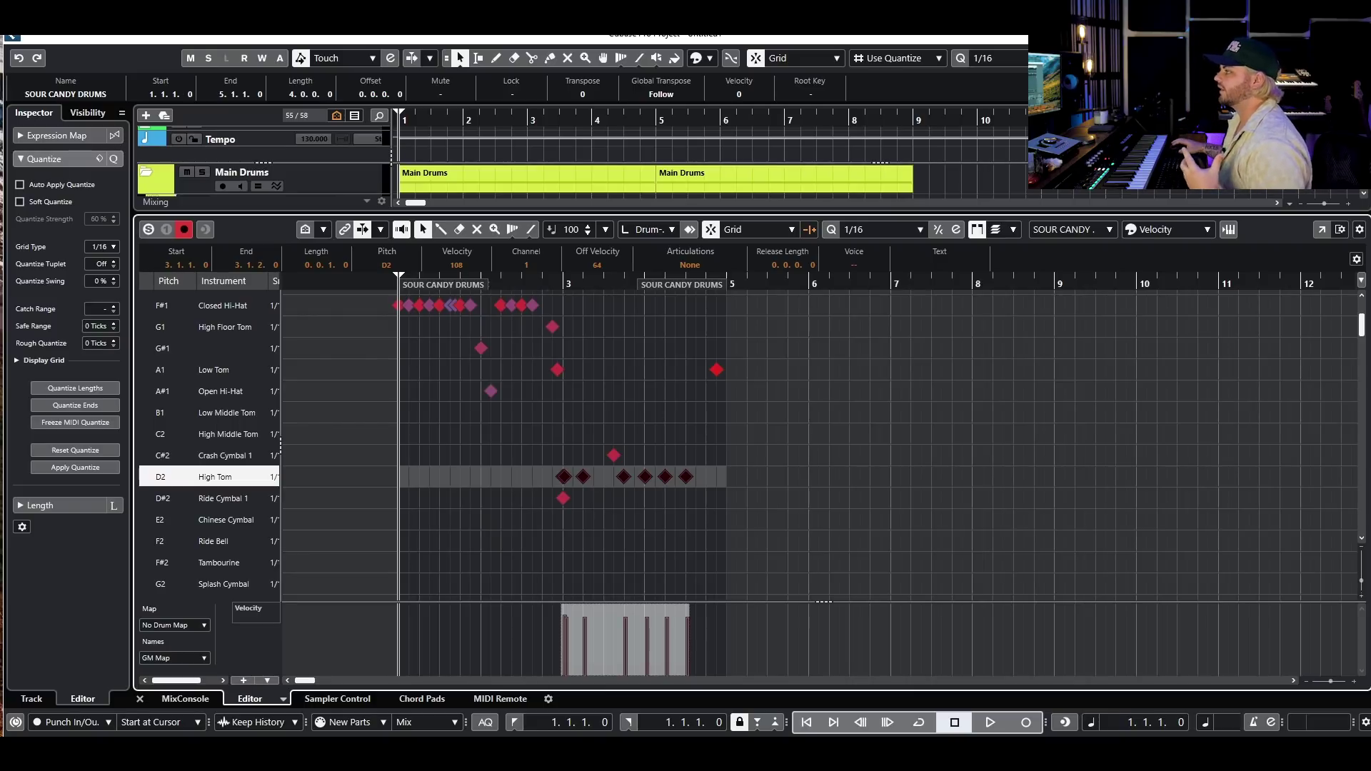
Step: Return to the arrangement and play the Non Realisitic Velocities parts unmuted, with the Realistic Velocities track muted
key("ctrl+e")
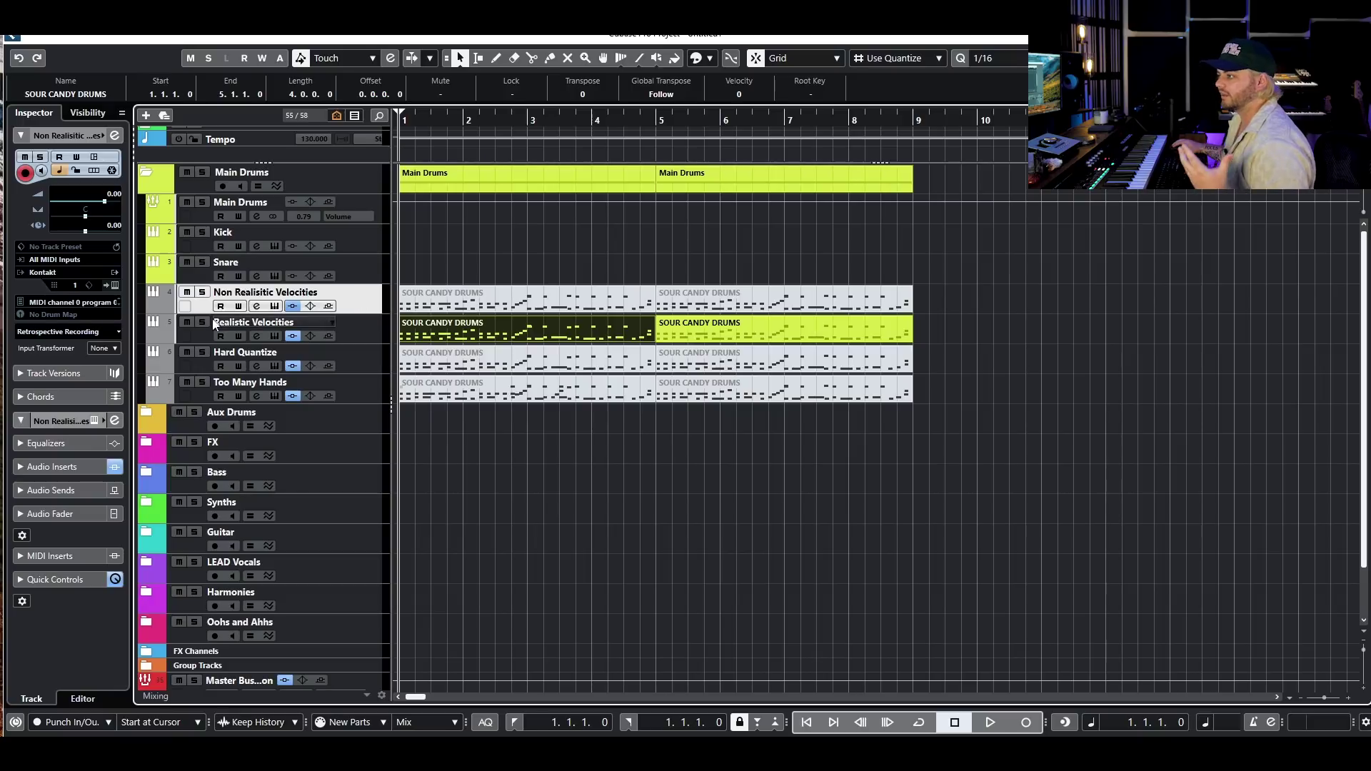
left_click_drag(920, 297, 531, 306)
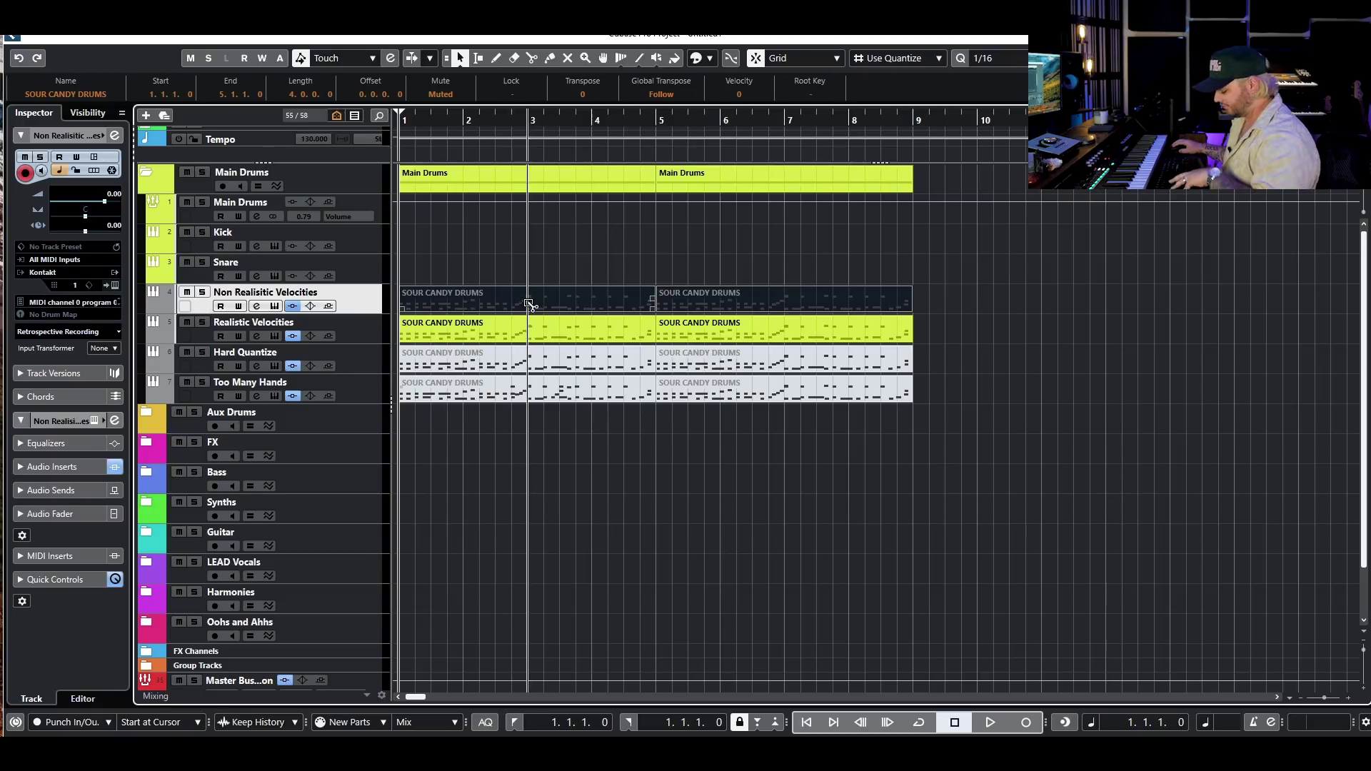
left_click(189, 330)
left_click(186, 322)
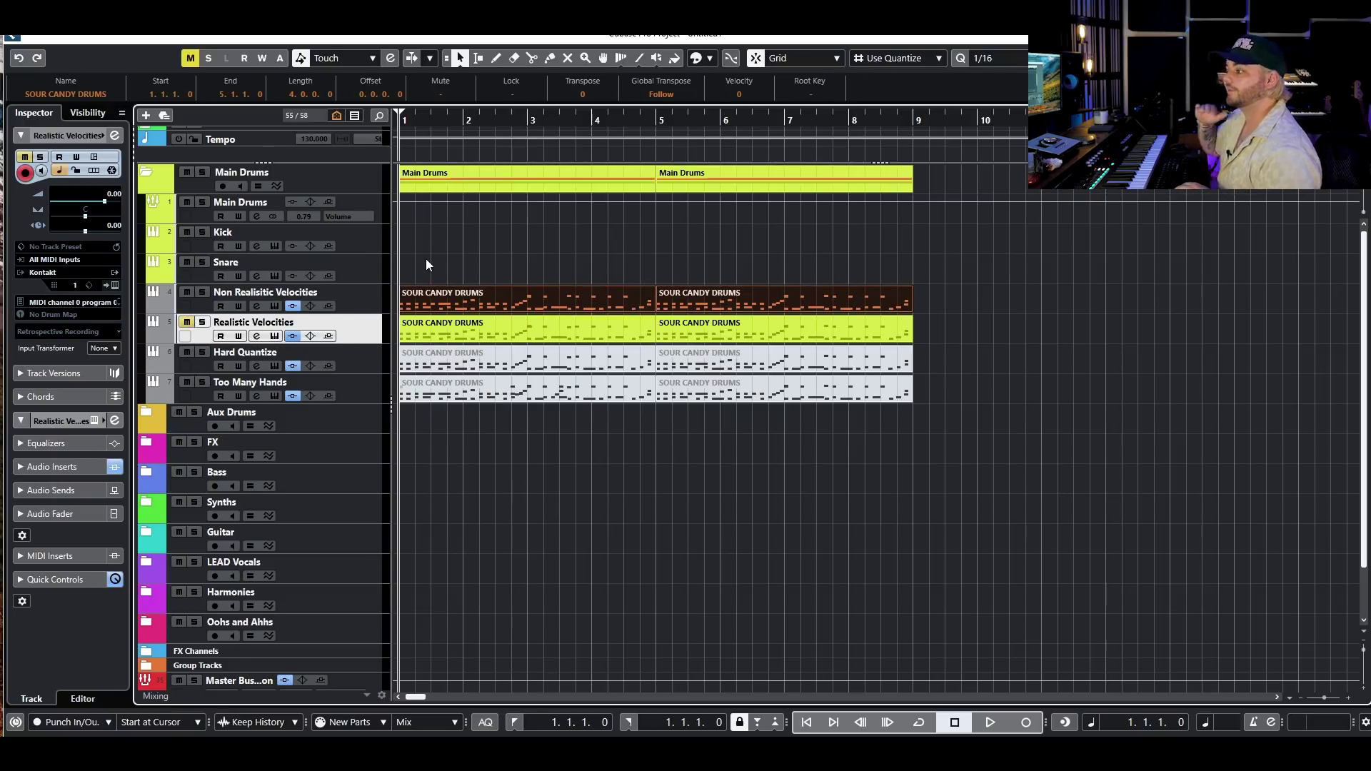
key("space")
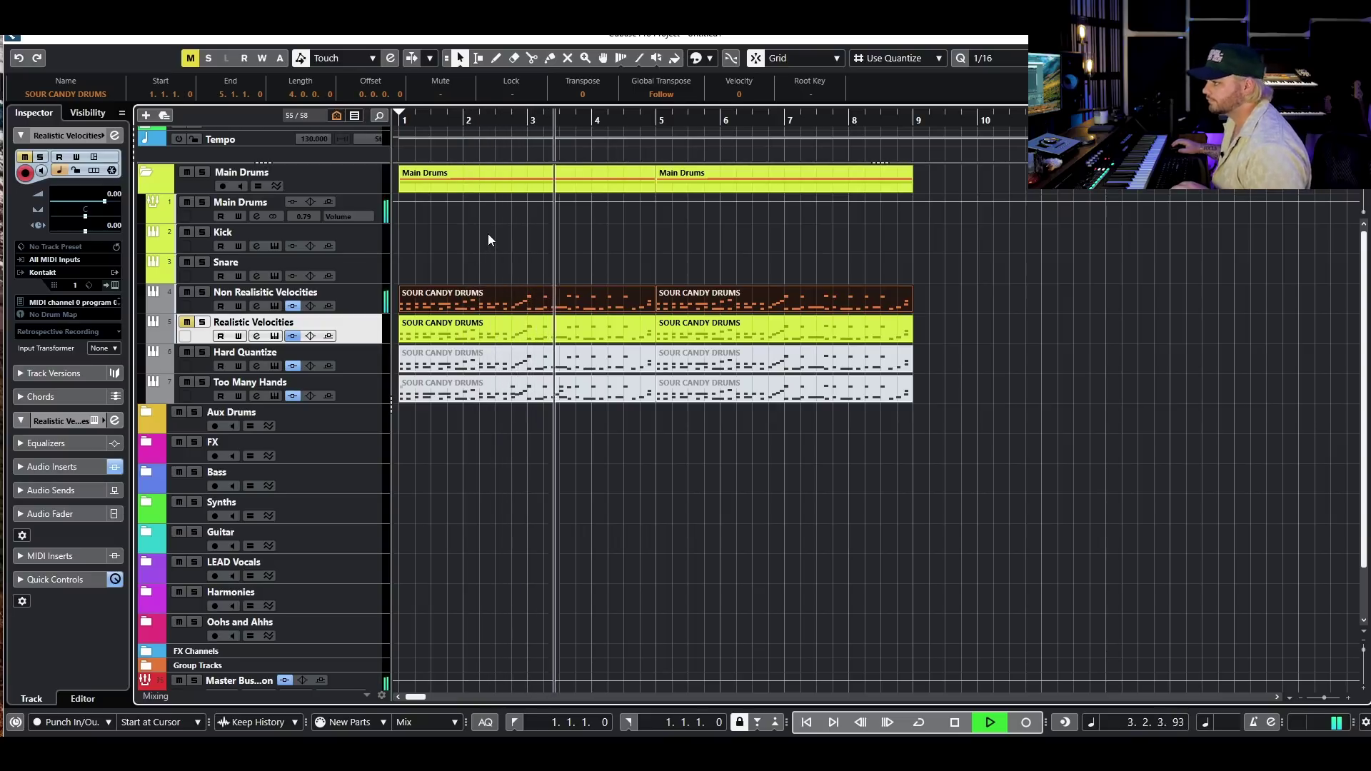
key("space")
Step: Mute the Non Realisitic Velocities parts, unmute the Realistic Velocities track, and play it back for comparison
left_click_drag(948, 267, 483, 298)
key("shift+m")
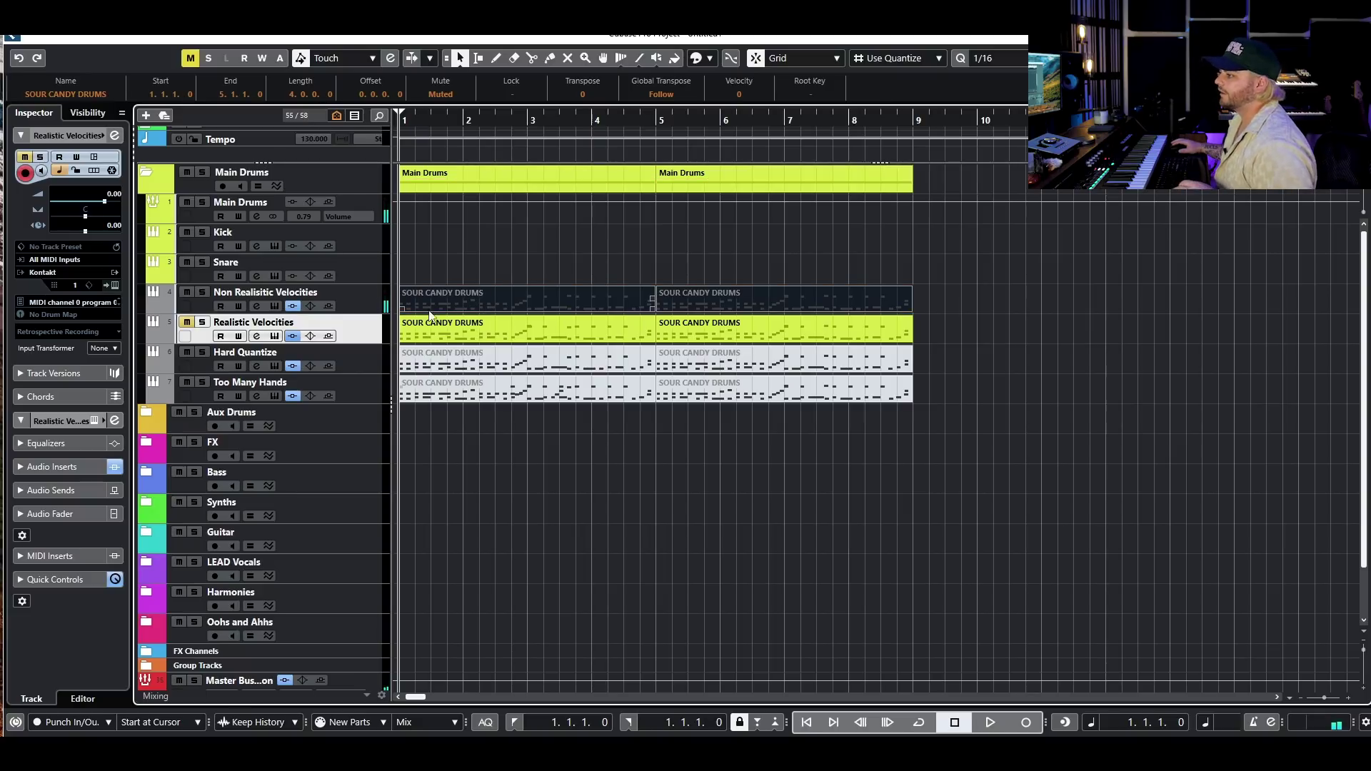
left_click(186, 322)
left_click(502, 428)
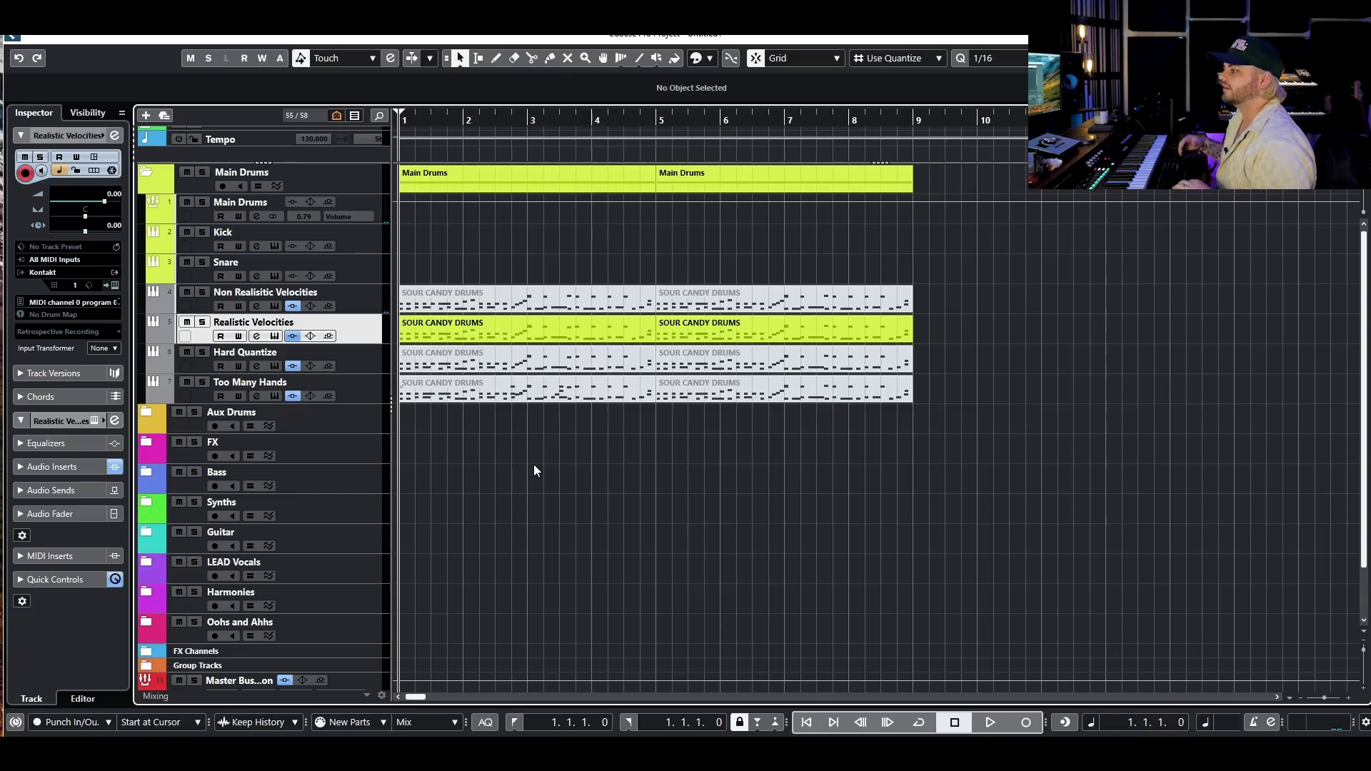
key("space")
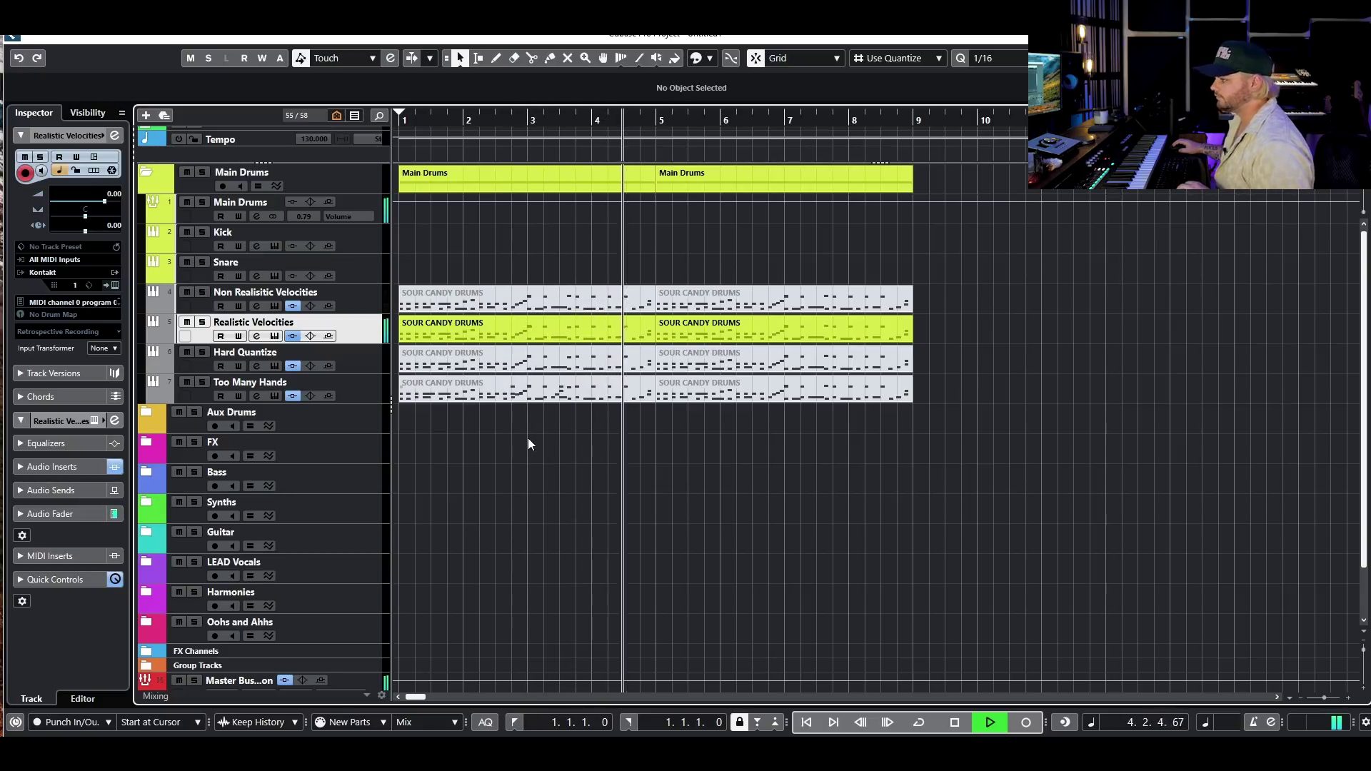
key("space")
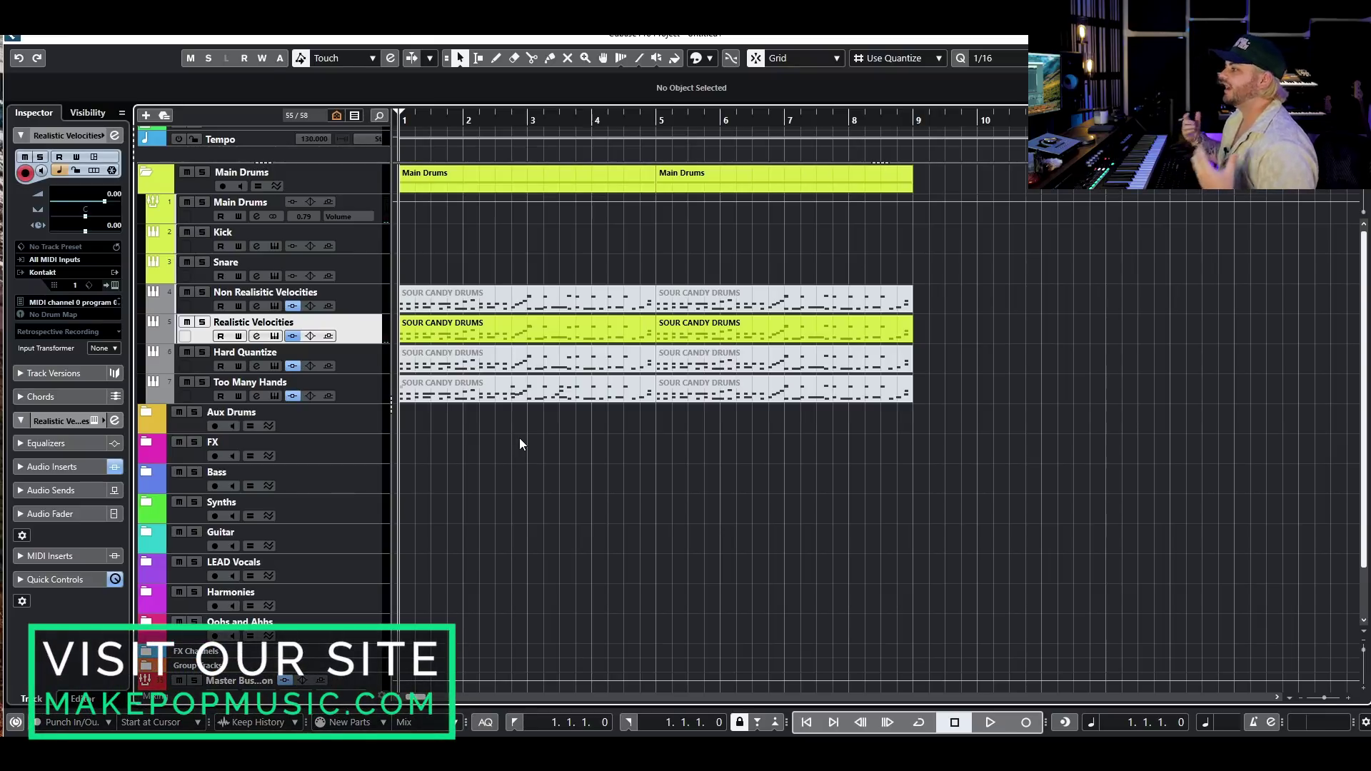
Step: Open the first Realistic Velocities part, select the four rising fill notes before bar 3, and play them from 2.4.1
scroll(557, 357, "up", 3)
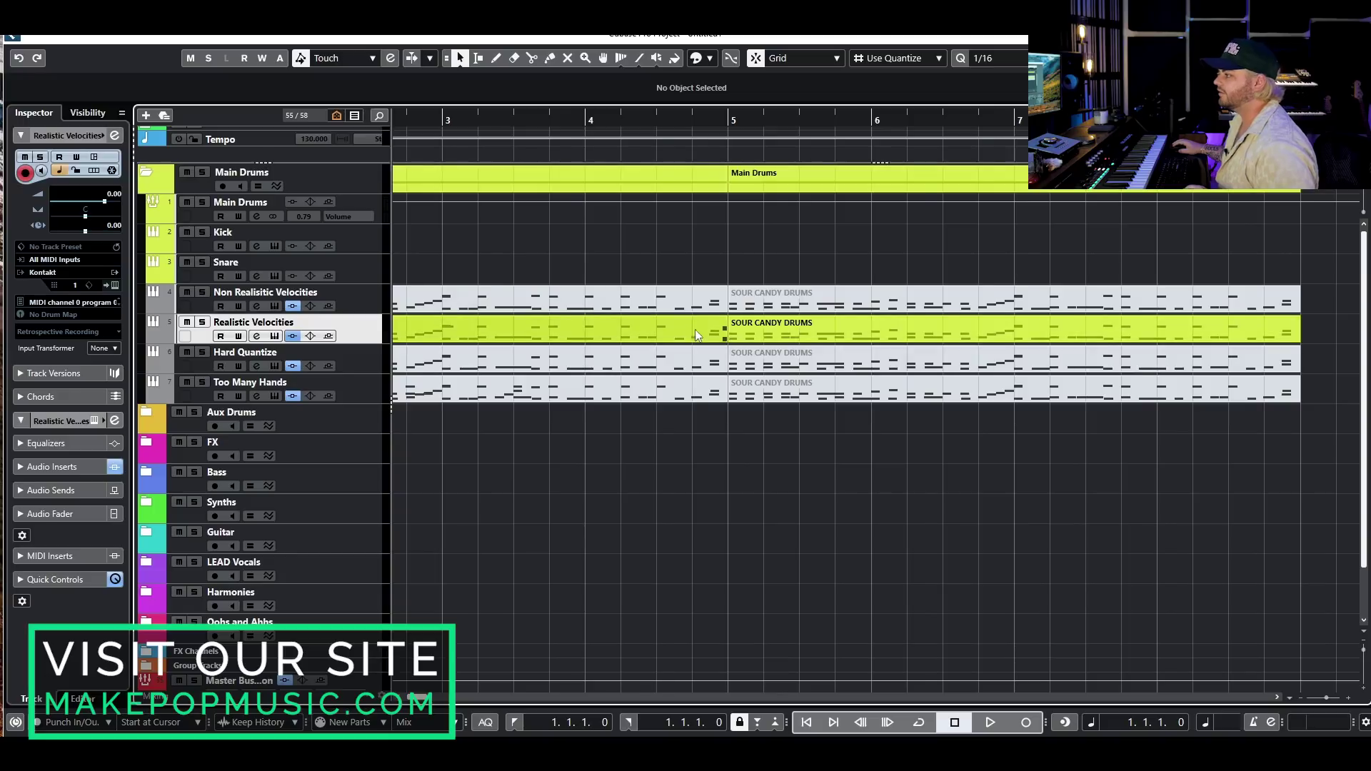
left_click(496, 328)
scroll(497, 329, "down", 1)
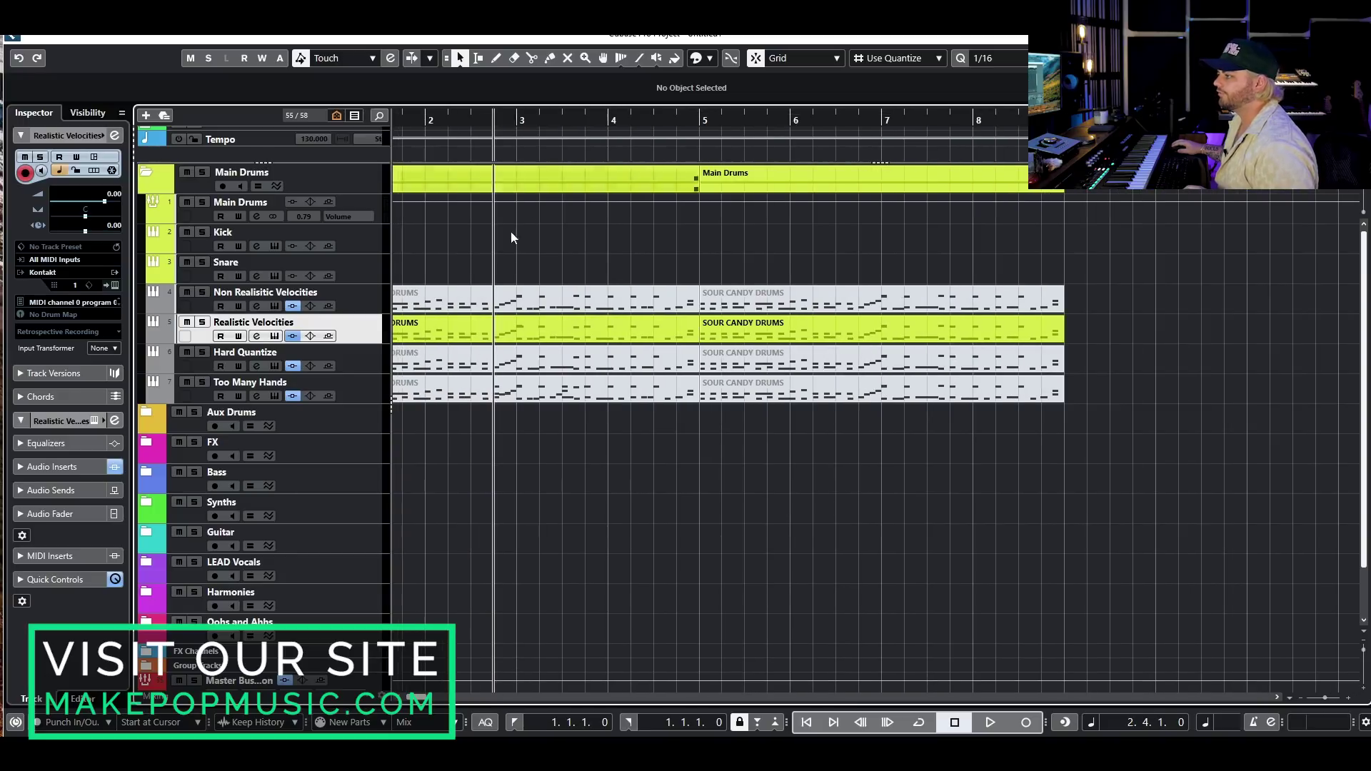
double_click(537, 370)
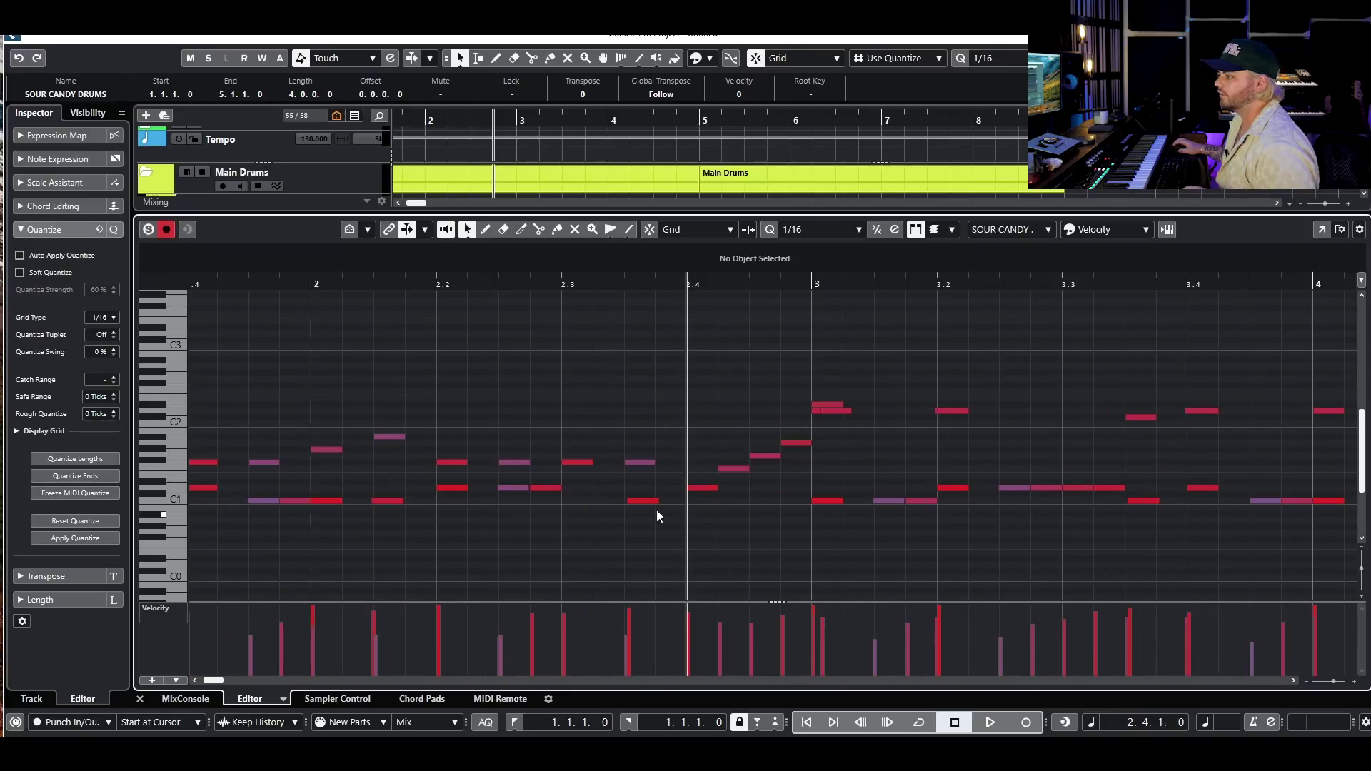
scroll(735, 500, "up", 4)
left_click_drag(596, 396, 807, 598)
scroll(807, 600, "down", 3)
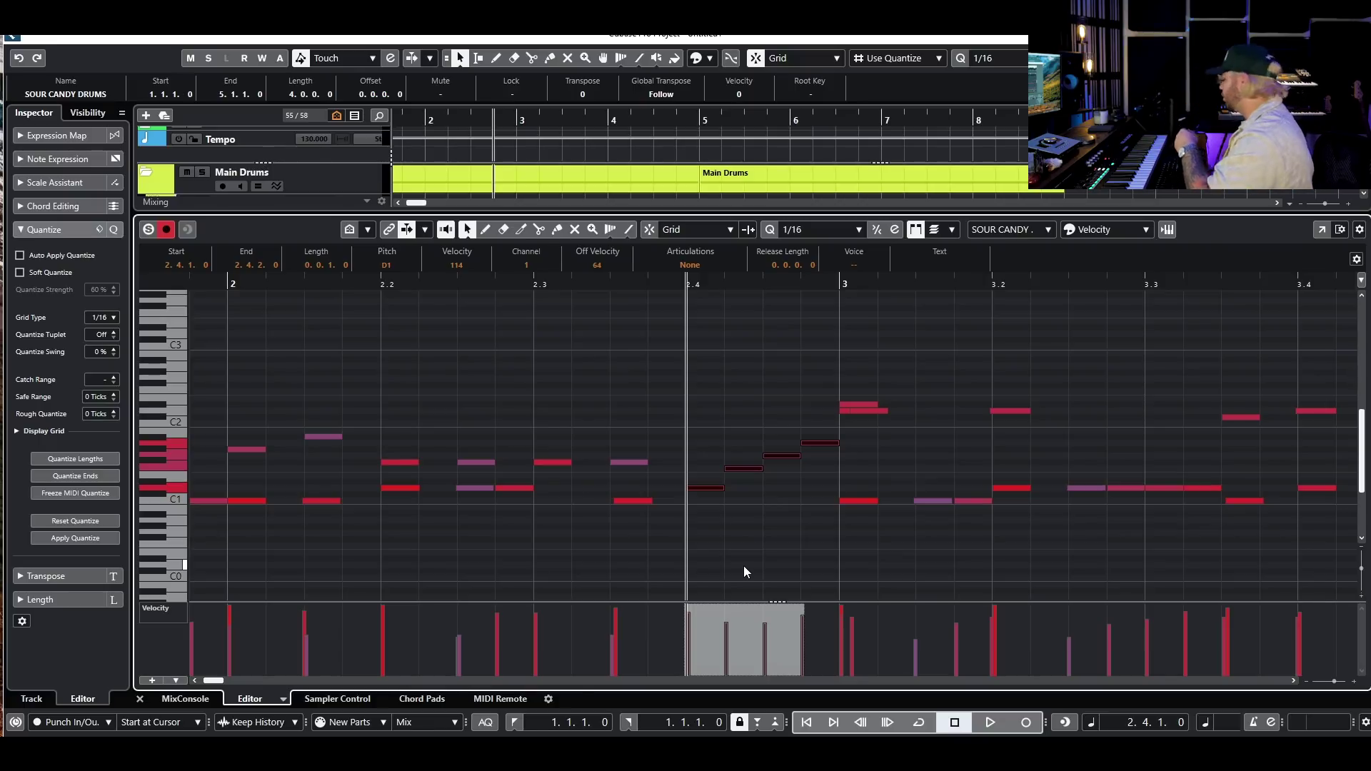
key("space")
key("space")
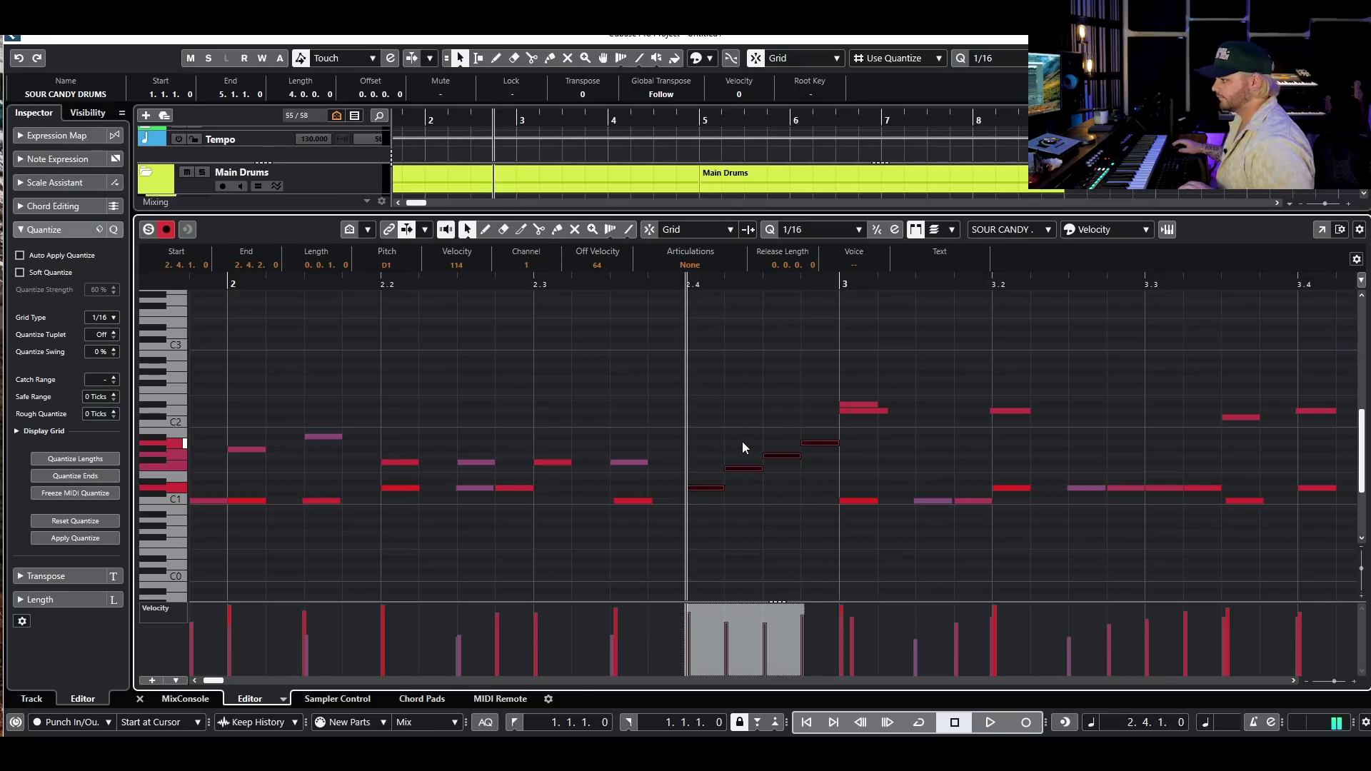
Step: Raise the velocities of the four fill notes to 127 for a comparison playback, and undo the velocity changes
scroll(758, 514, "down", 2)
left_click_drag(792, 441, 787, 436)
key("space")
key("space")
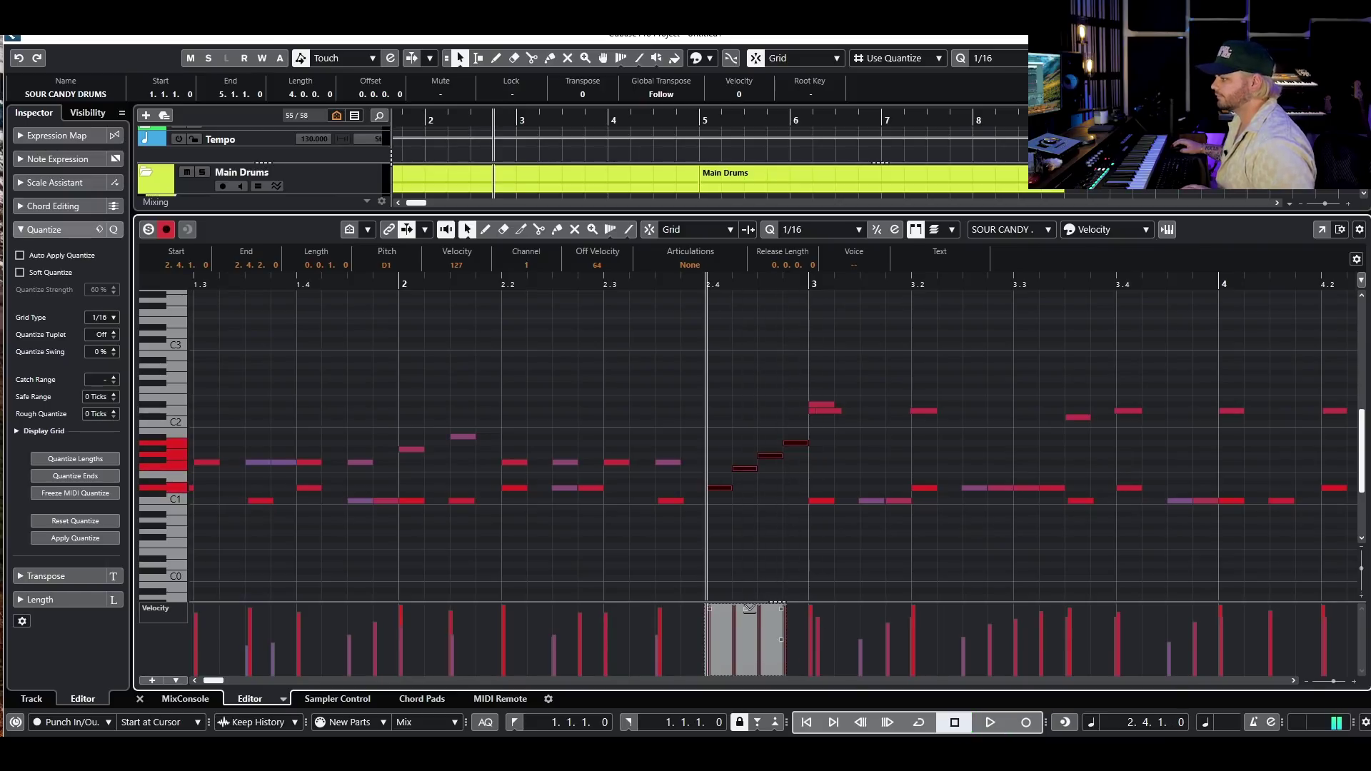
mouse_move(743, 628)
left_mouse_down()
mouse_move(722, 643)
mouse_move(778, 649)
mouse_move(799, 604)
left_mouse_up()
key("space")
key("space")
left_click_drag(726, 633, 718, 600)
left_click_drag(753, 643, 764, 626)
key("space")
key("space")
key("ctrl+z")
key("ctrl+shift+z")
key("ctrl+shift+z")
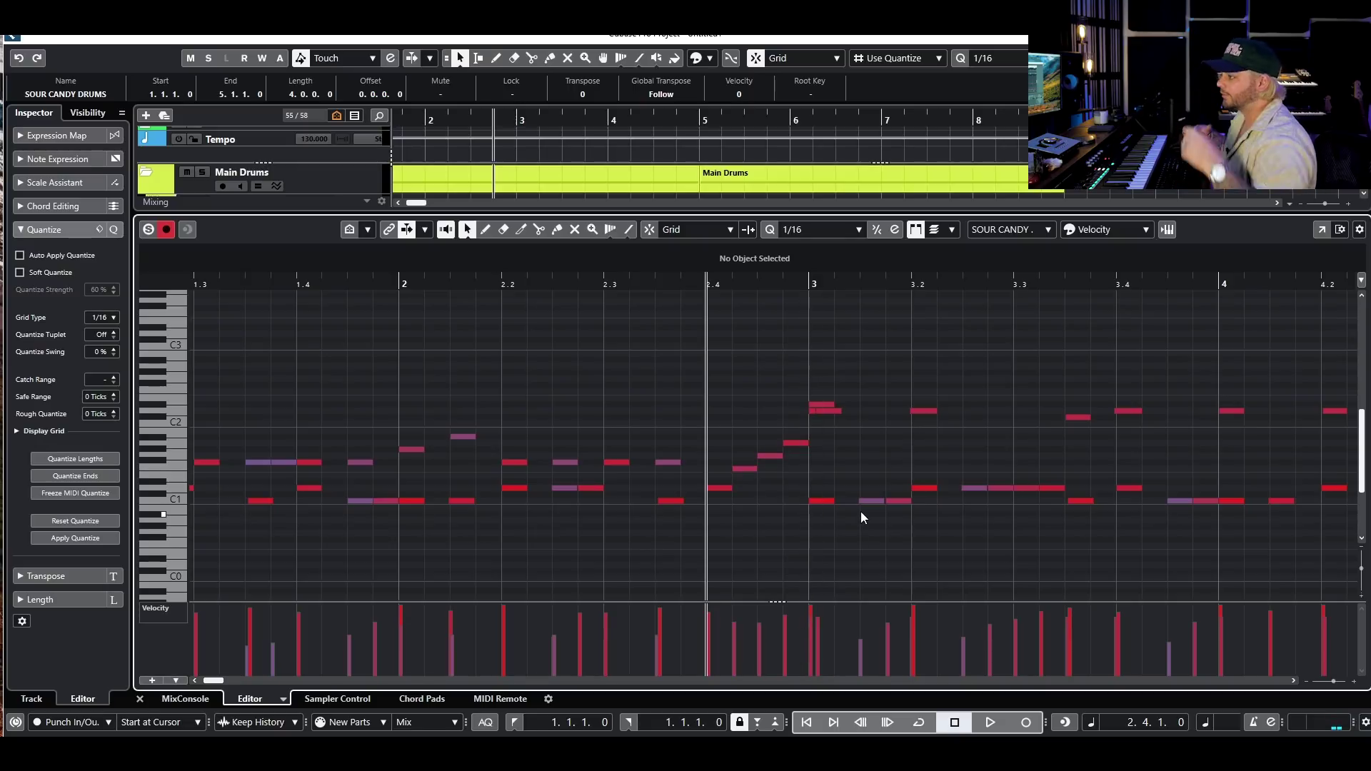
Step: Close the drum part editor and show both four-bar drum sections in the arrangement
key("g")
key("g")
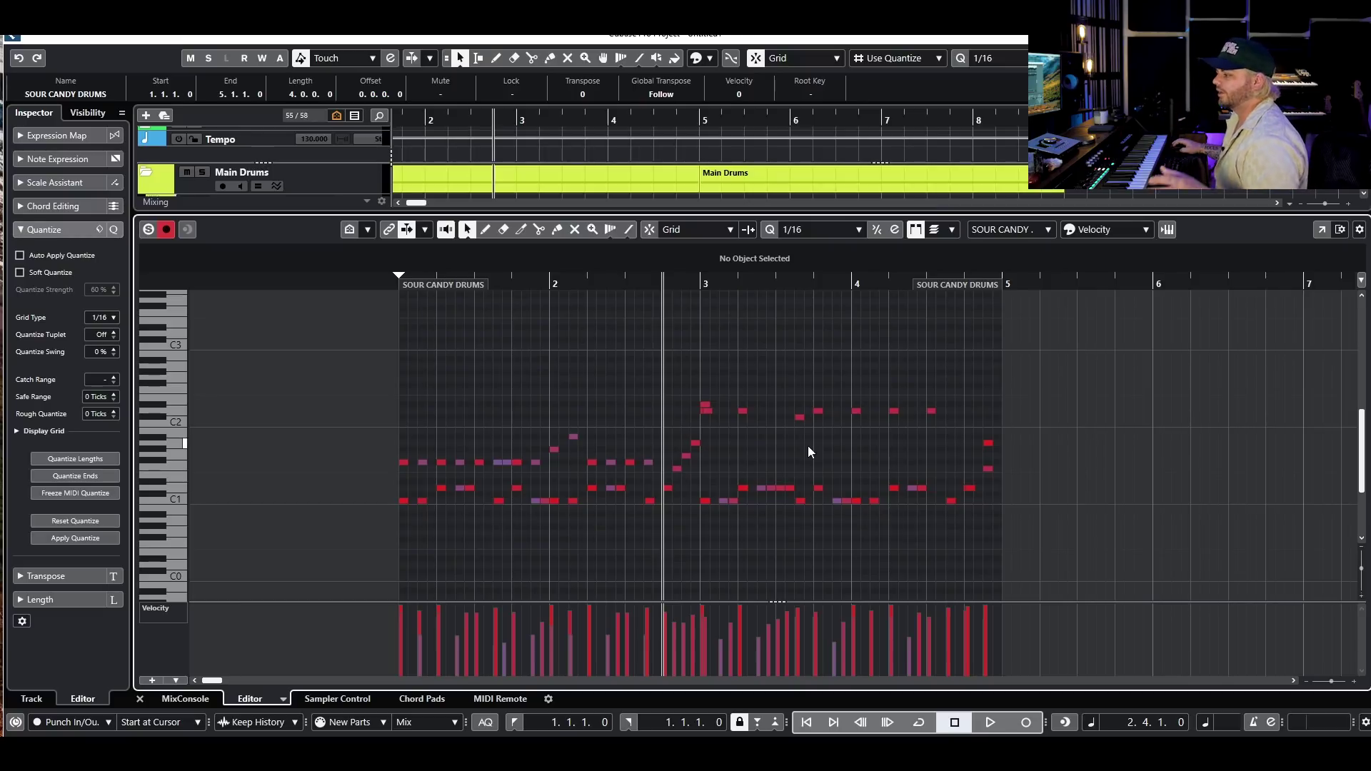
scroll(722, 430, "up", 1)
scroll(714, 442, "down", 1)
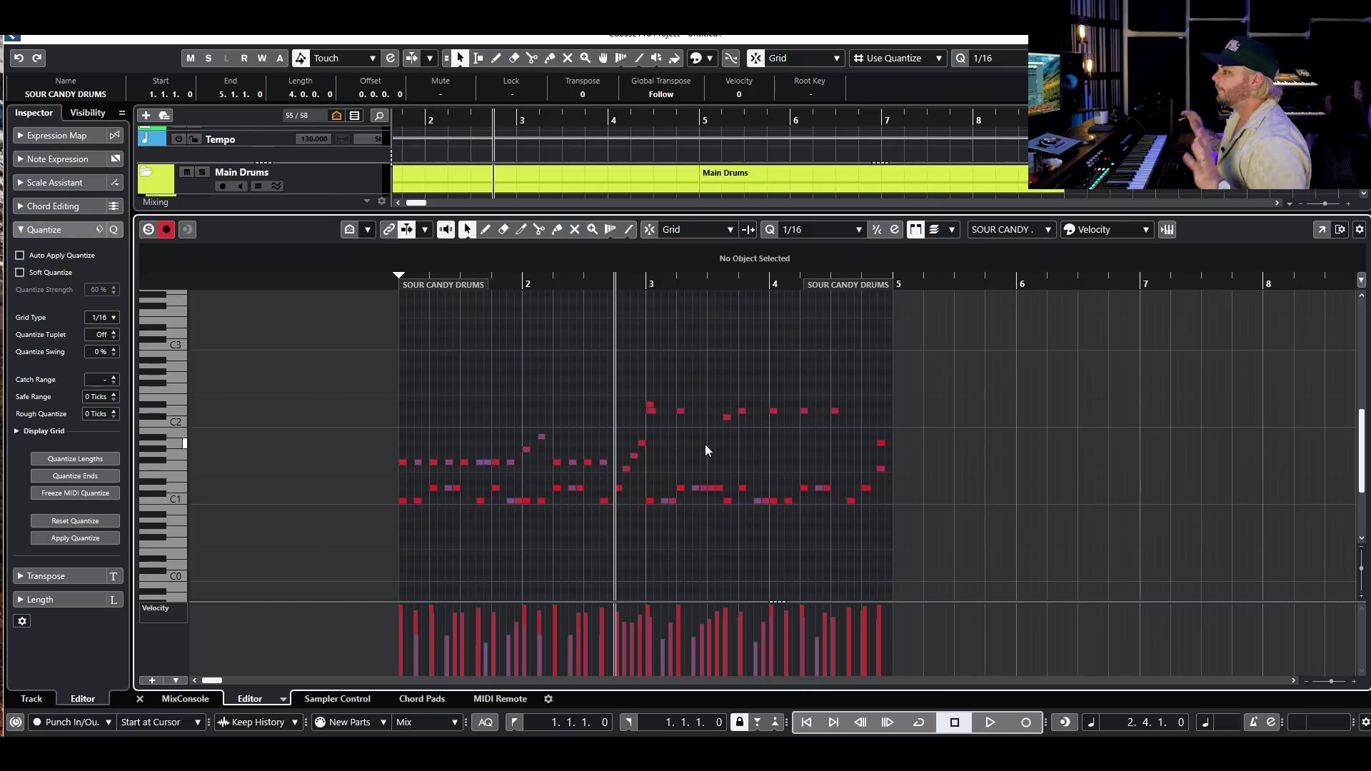
key("ctrl+e")
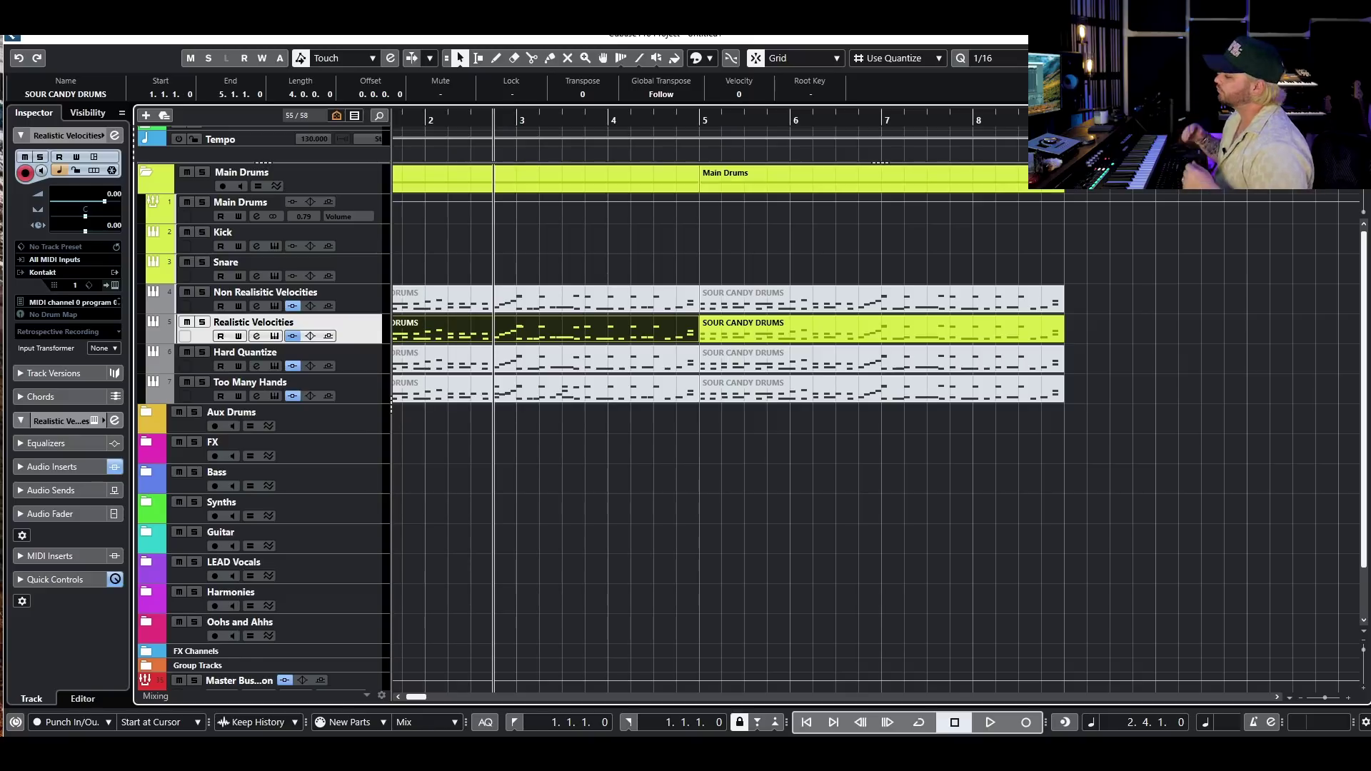
key("g")
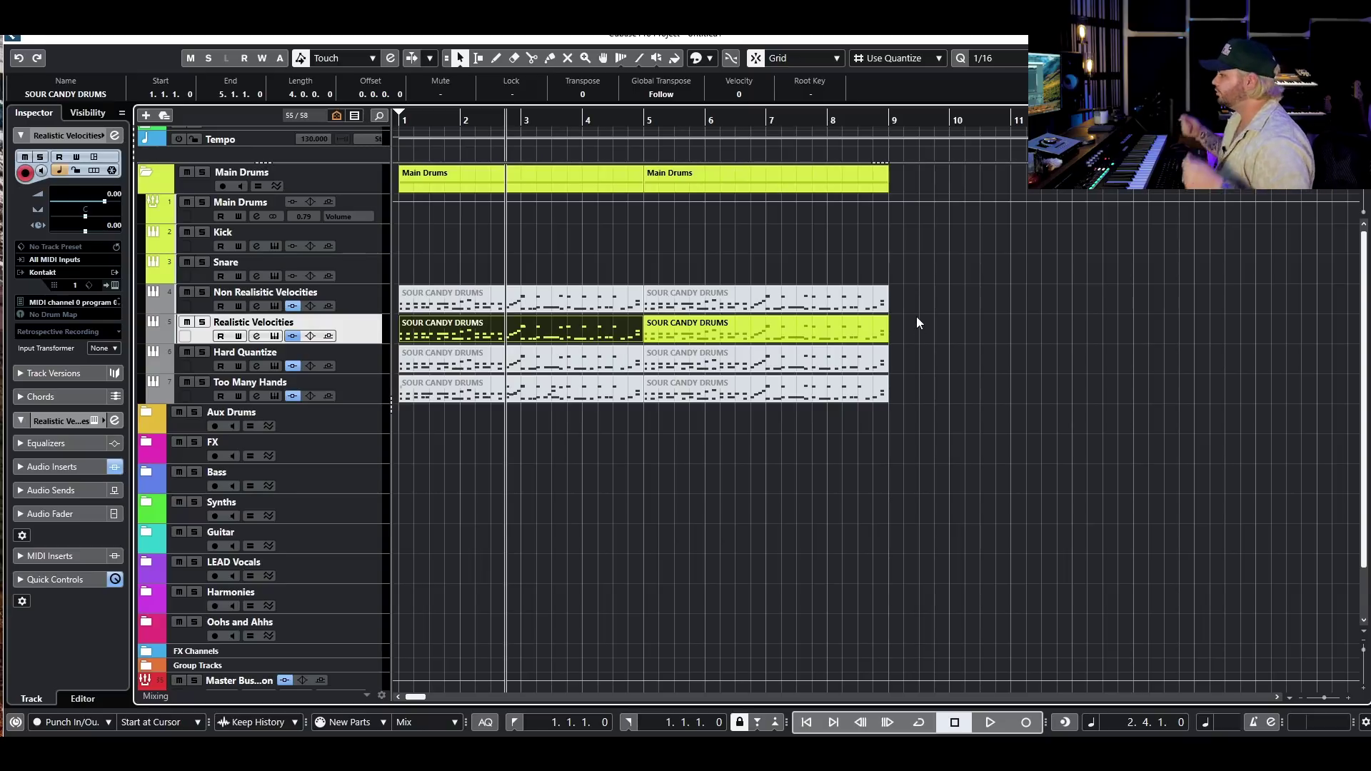
Step: Mute the Realistic Velocities parts and their track, and unmute both Hard Quantize parts
left_click(854, 322)
key("h")
key("g")
key("g")
key("g")
key("g")
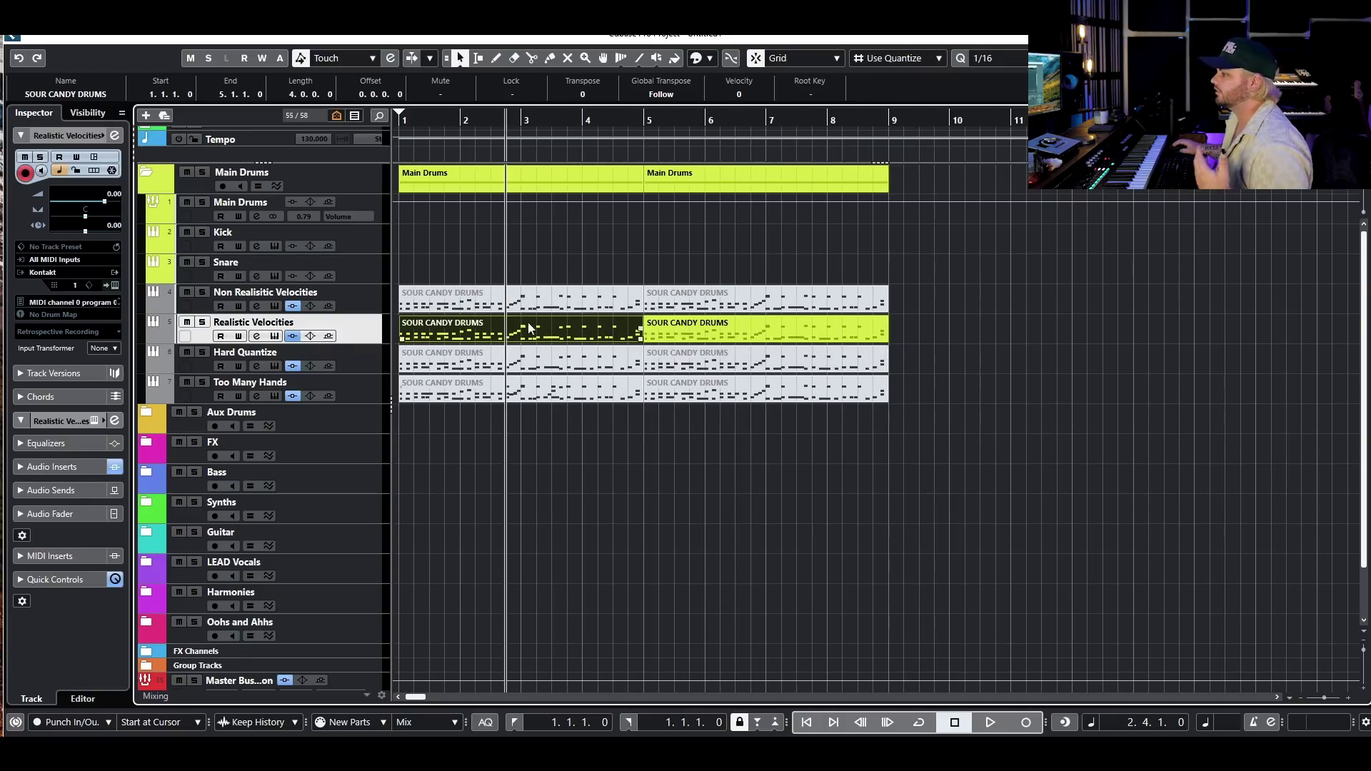
left_click_drag(906, 327, 590, 324)
key("shift+m")
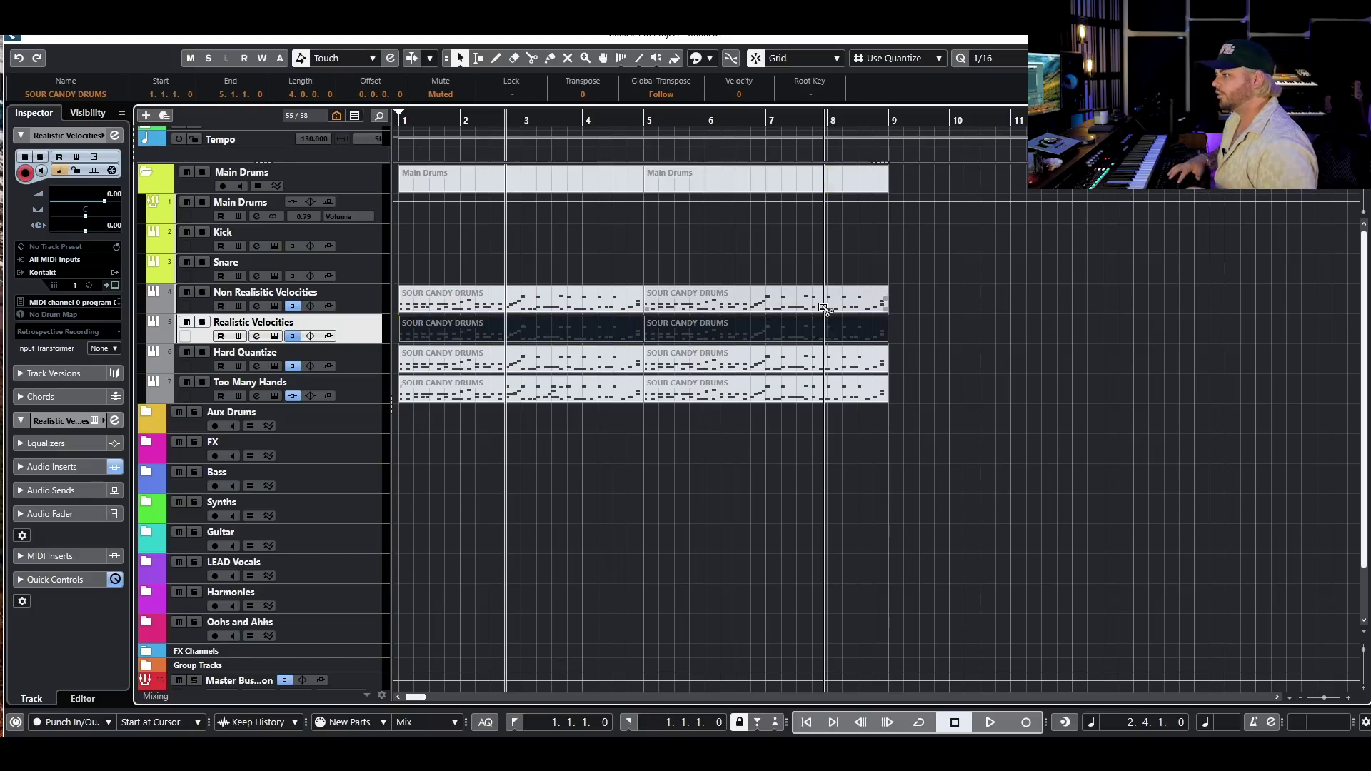
left_click_drag(905, 364, 392, 363)
key("m")
left_click(882, 537)
left_click_drag(916, 344, 583, 359)
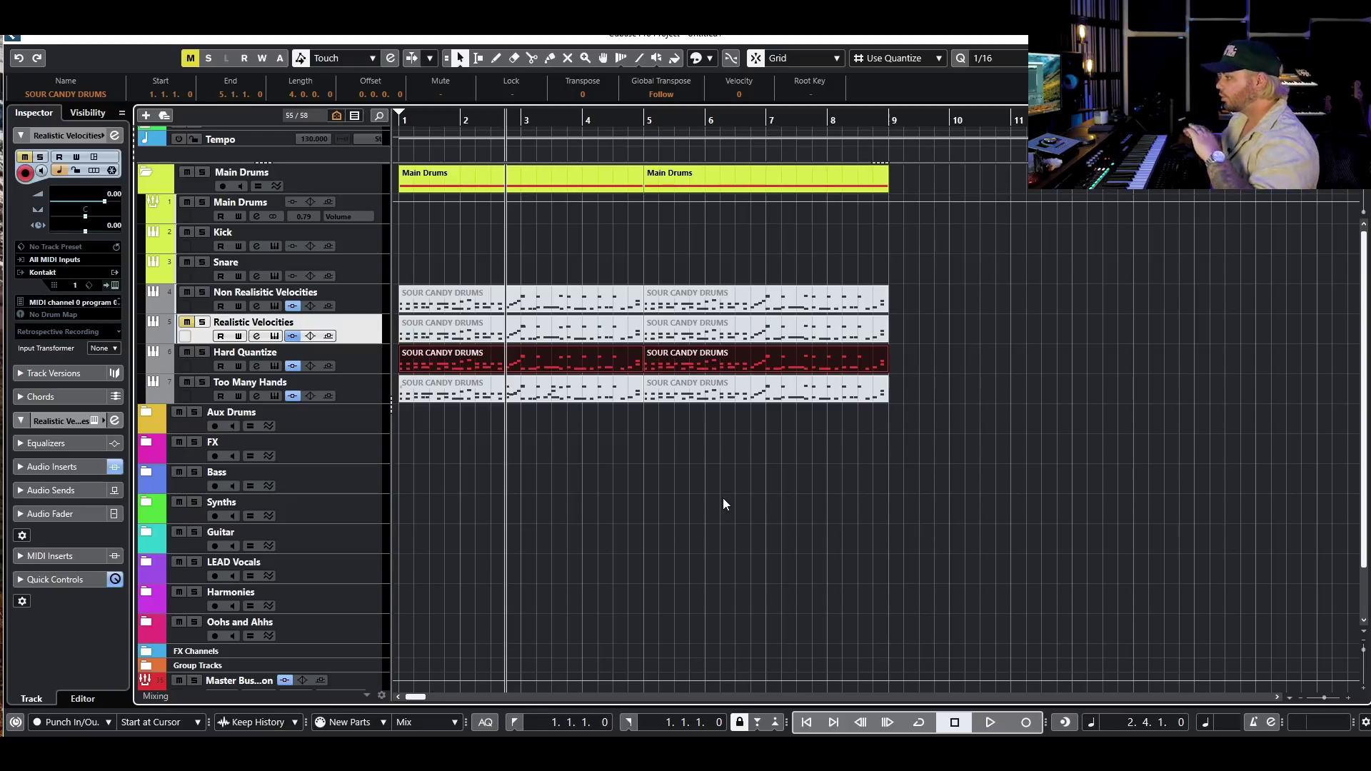
Step: Open the first Hard Quantize part and examine how its notes line up with the 1/16 grid
left_click(521, 355)
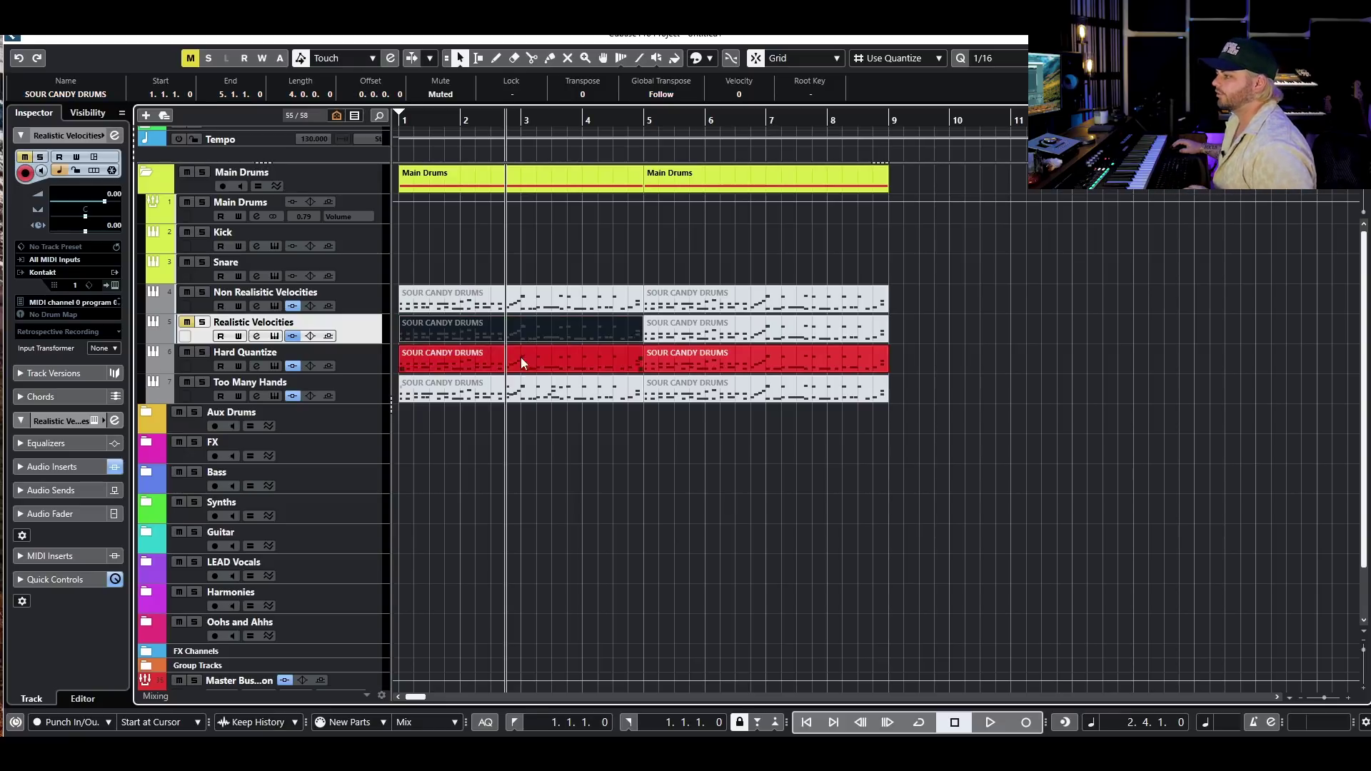
double_click(521, 355)
scroll(512, 521, "up", 8)
scroll(582, 498, "down", 8)
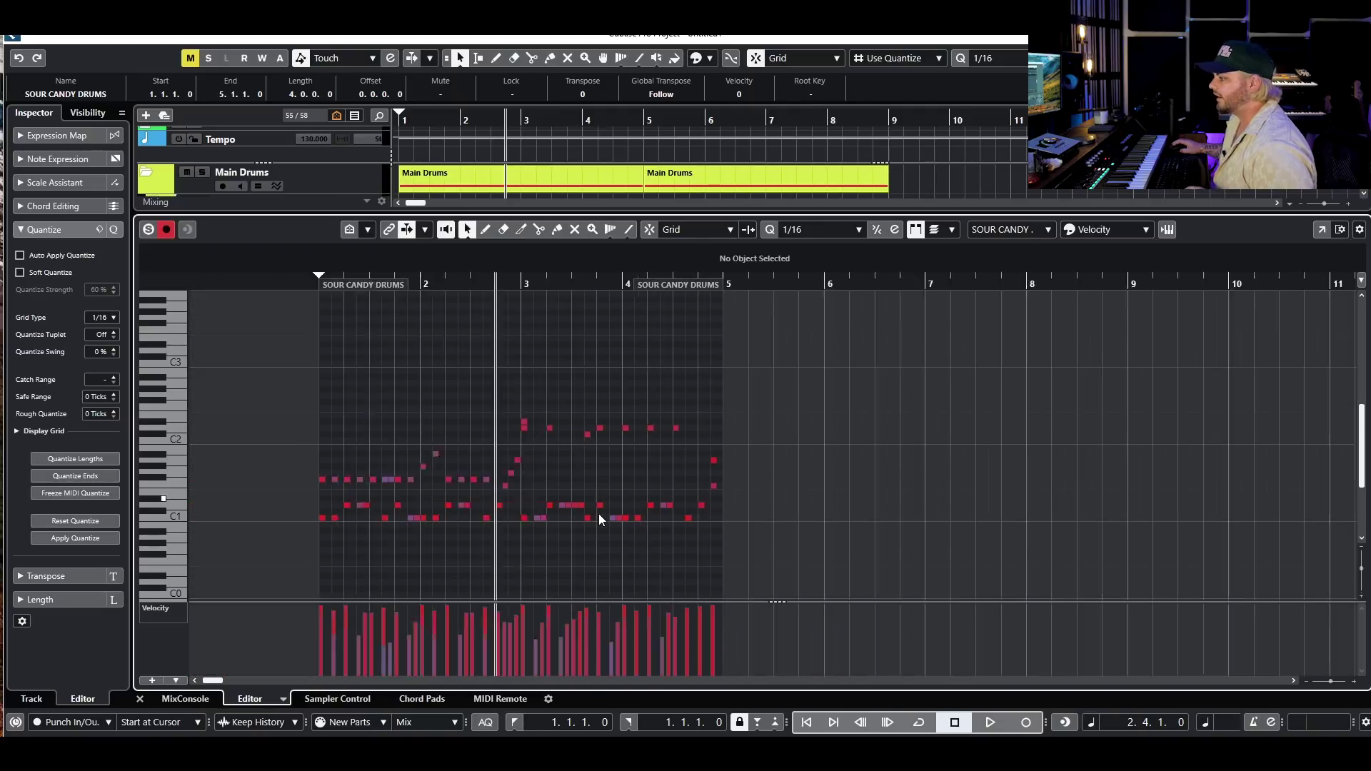
scroll(642, 544, "up", 3)
scroll(650, 546, "up", 10)
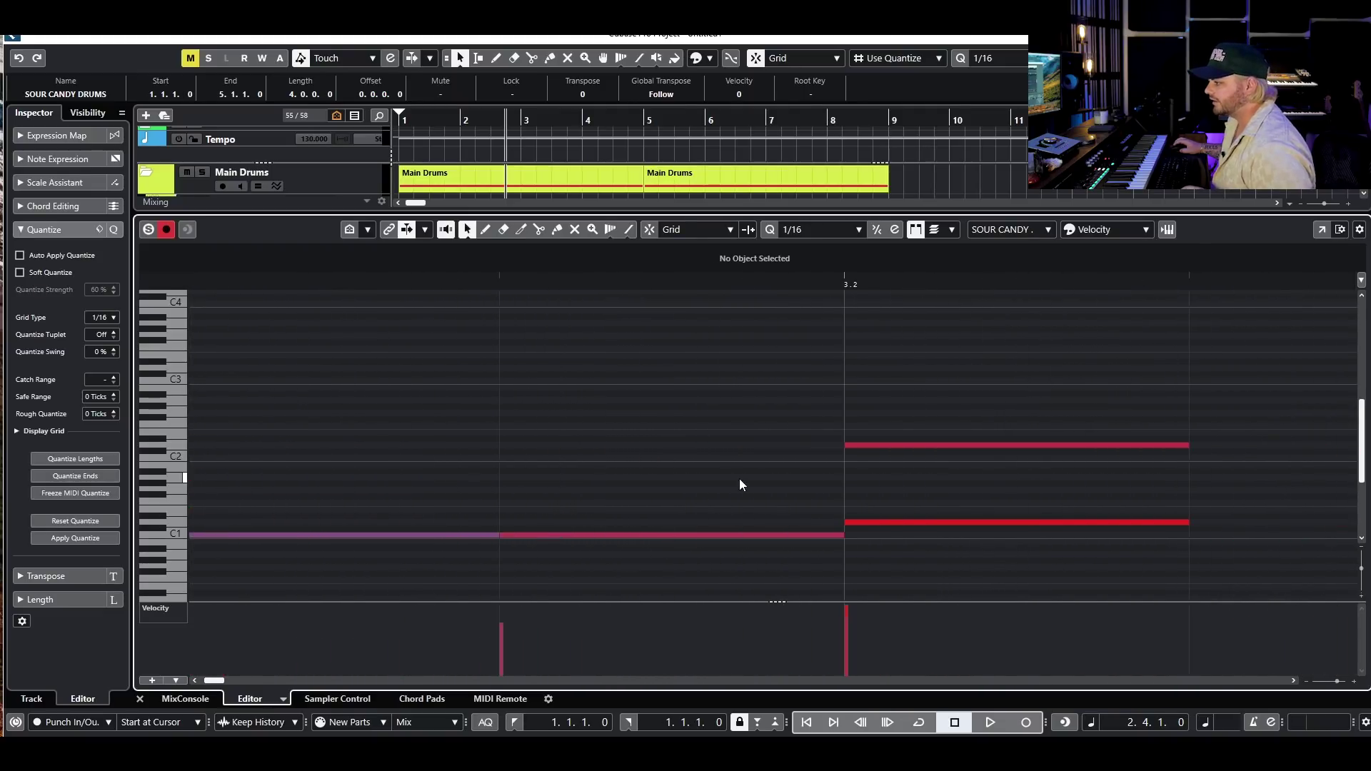
scroll(1050, 628, "right", 5)
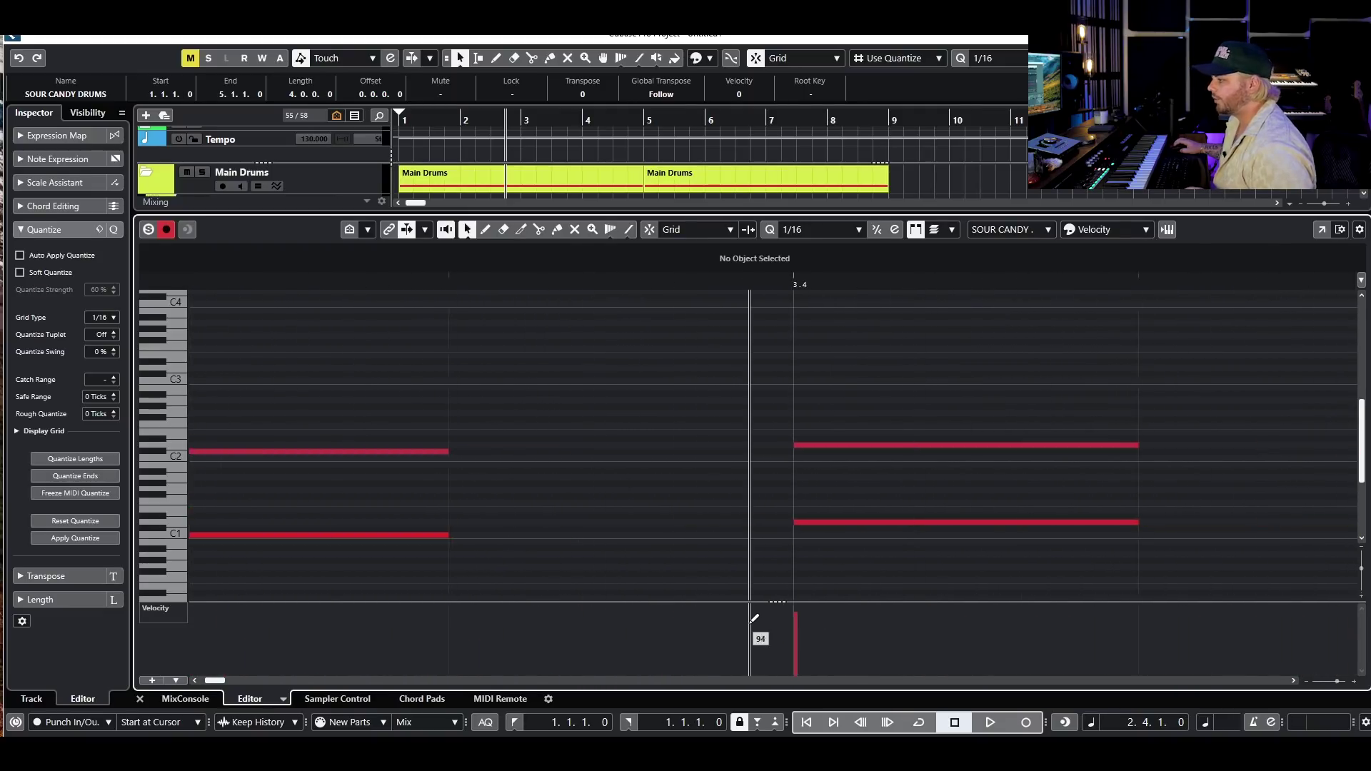
scroll(757, 621, "right", 6)
scroll(771, 614, "up", 1)
scroll(743, 581, "down", 6)
scroll(486, 569, "up", 3)
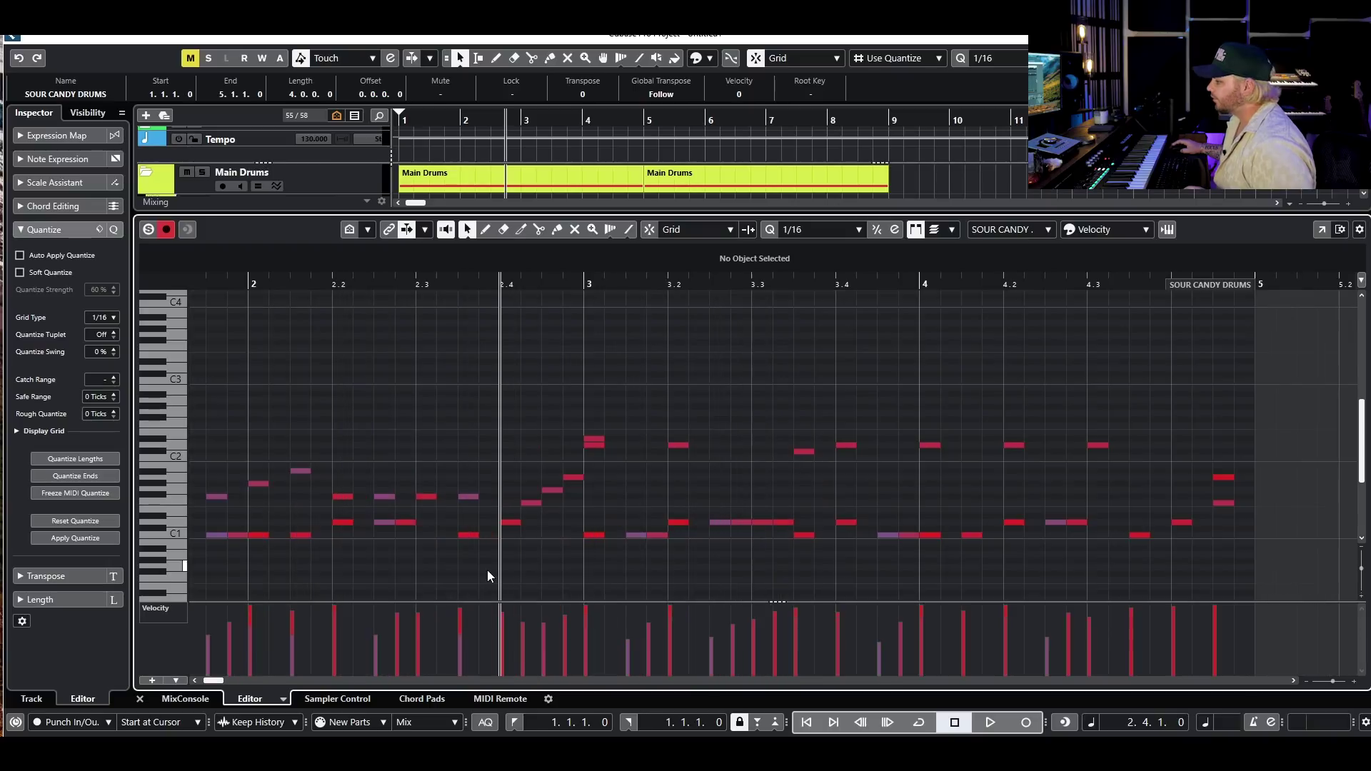
Step: Play the first Hard Quantize part from bar 1 and stop playback after the fill
scroll(436, 528, "down", 3)
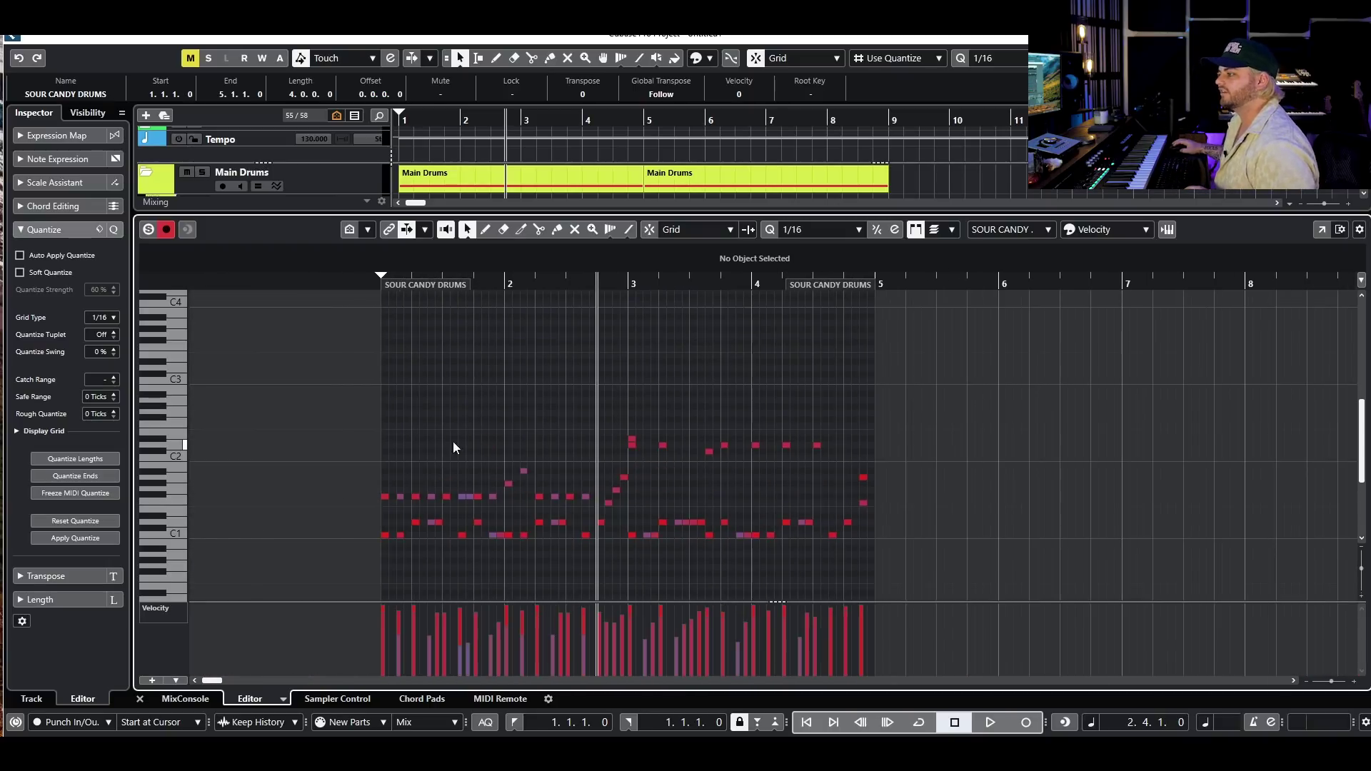
left_click(380, 282)
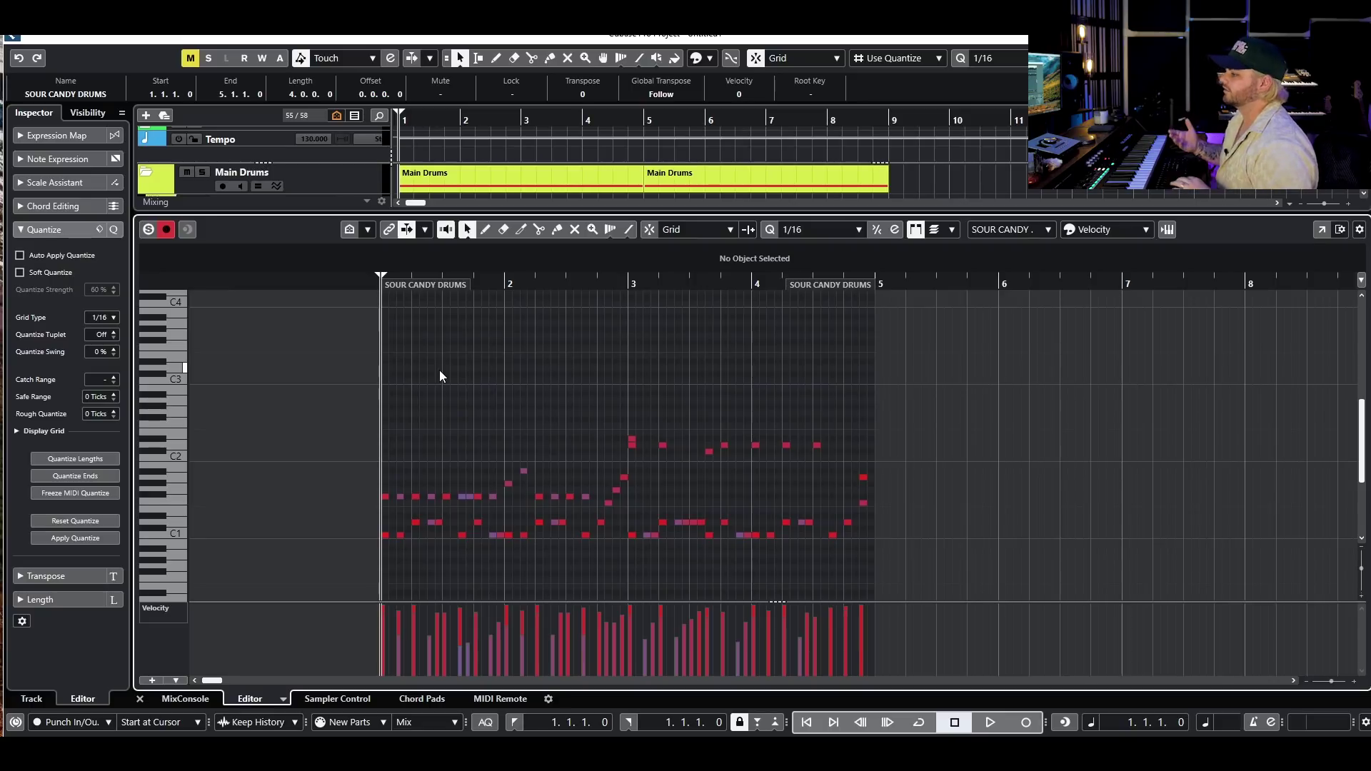
key("space")
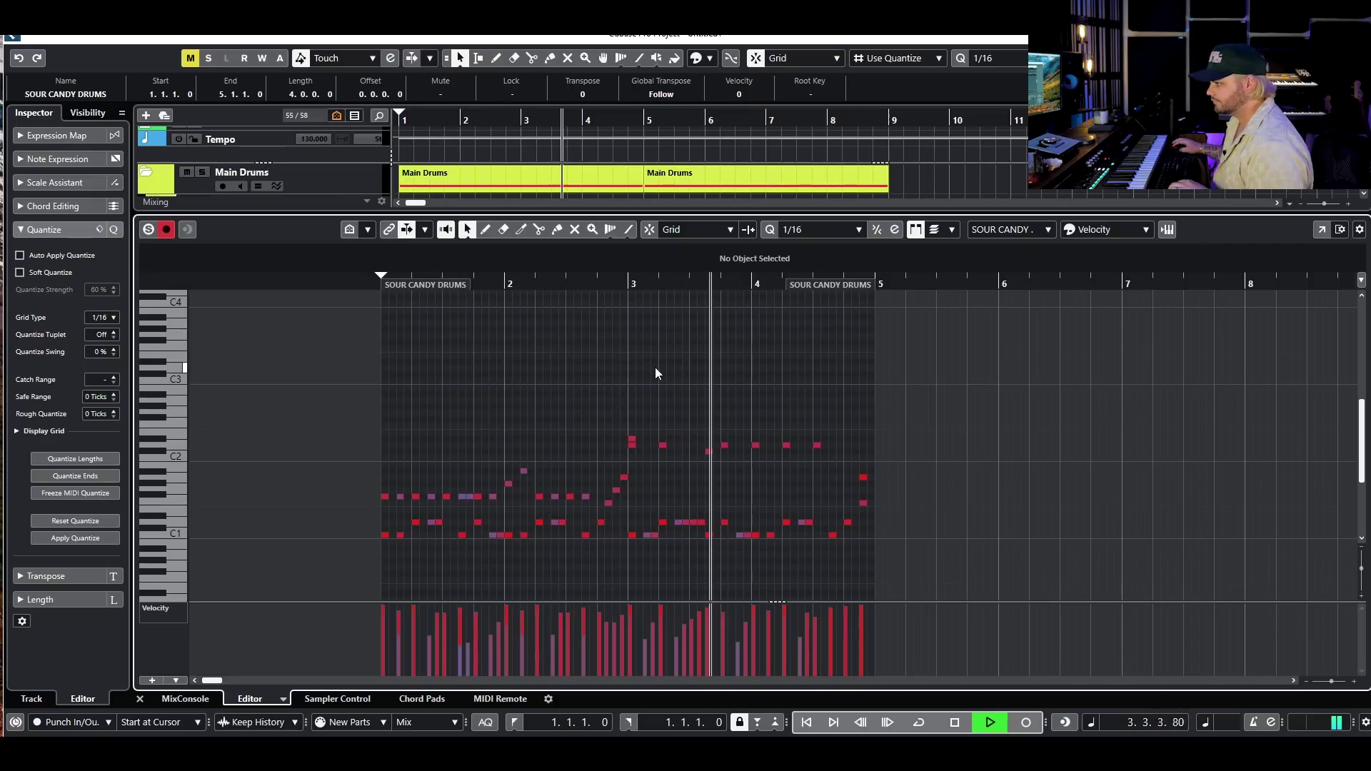
key("space")
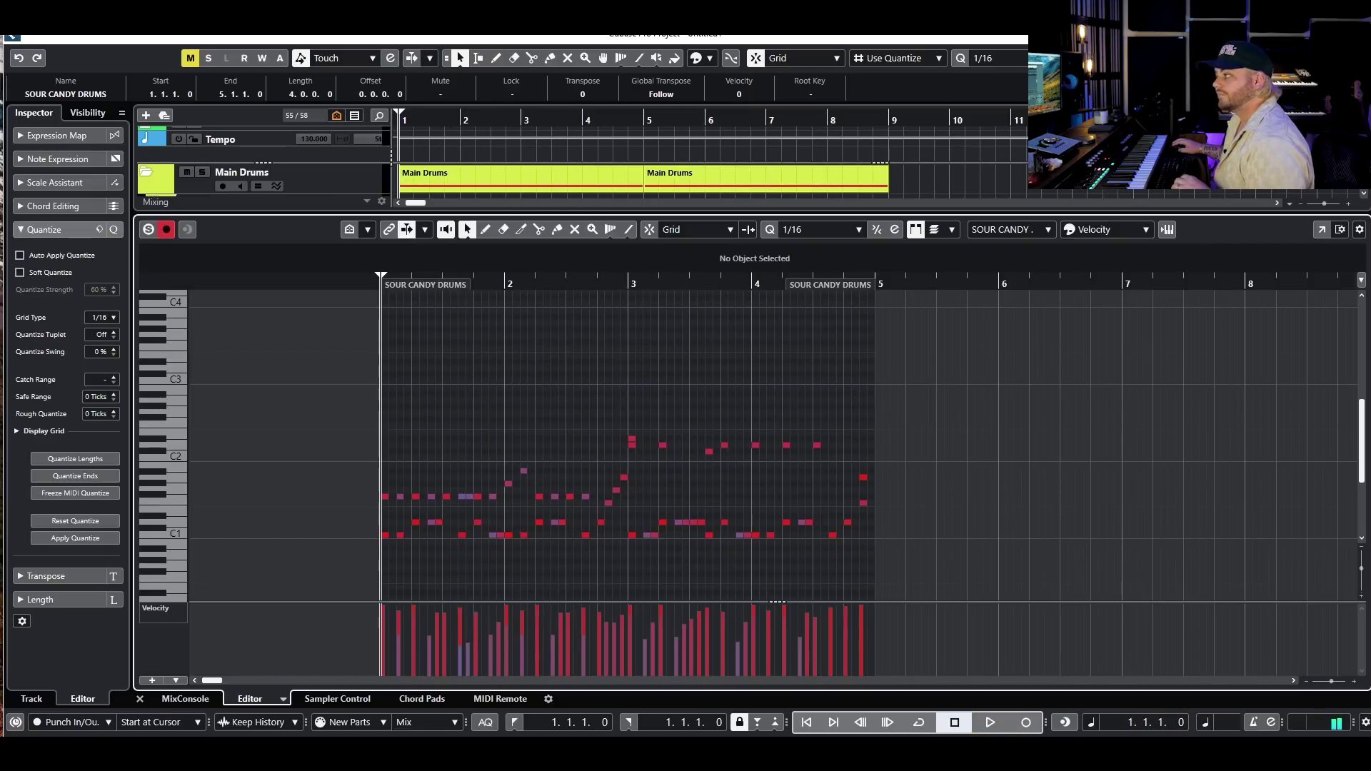
Step: Close the editor, unmute the Realistic Velocities track and its parts, and mute both Hard Quantize parts
key("ctrl+alt+e")
left_click(187, 322)
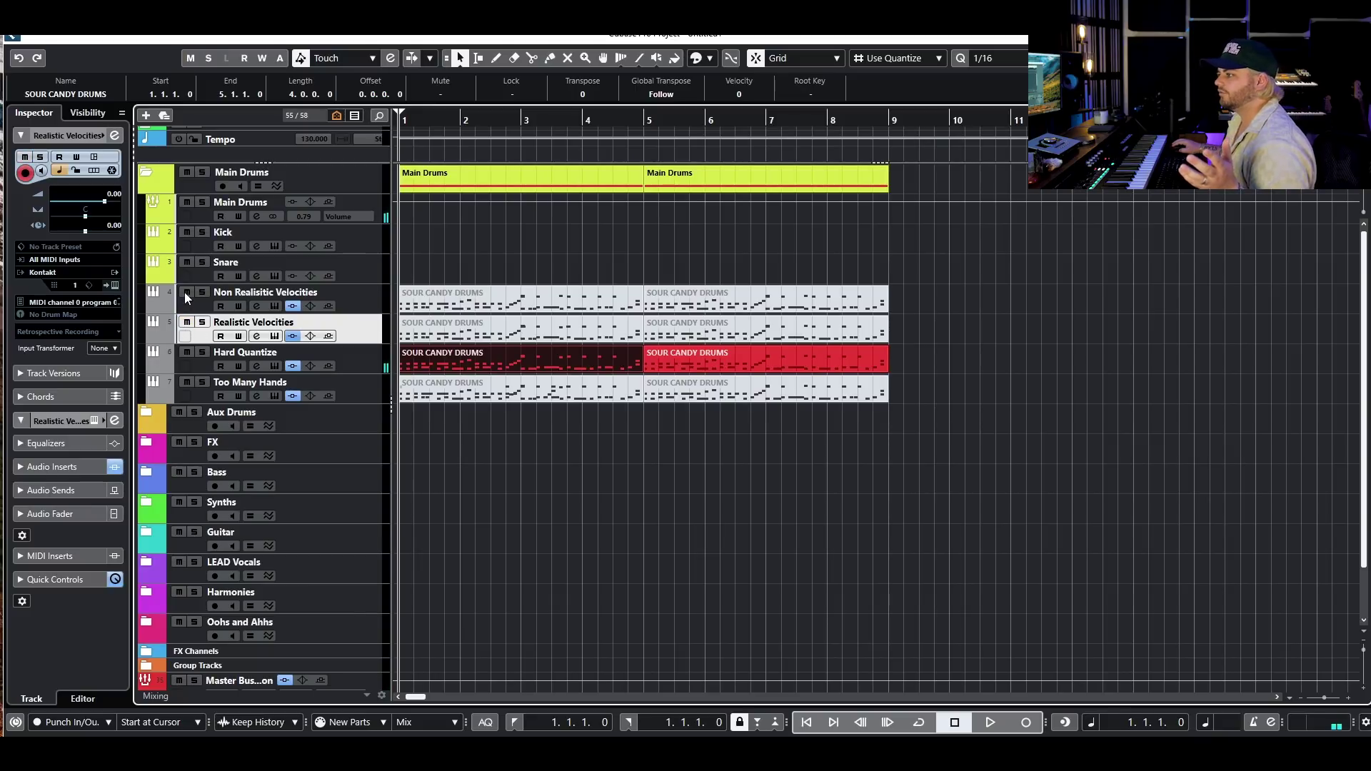
left_click_drag(900, 361, 513, 331)
left_click(517, 413)
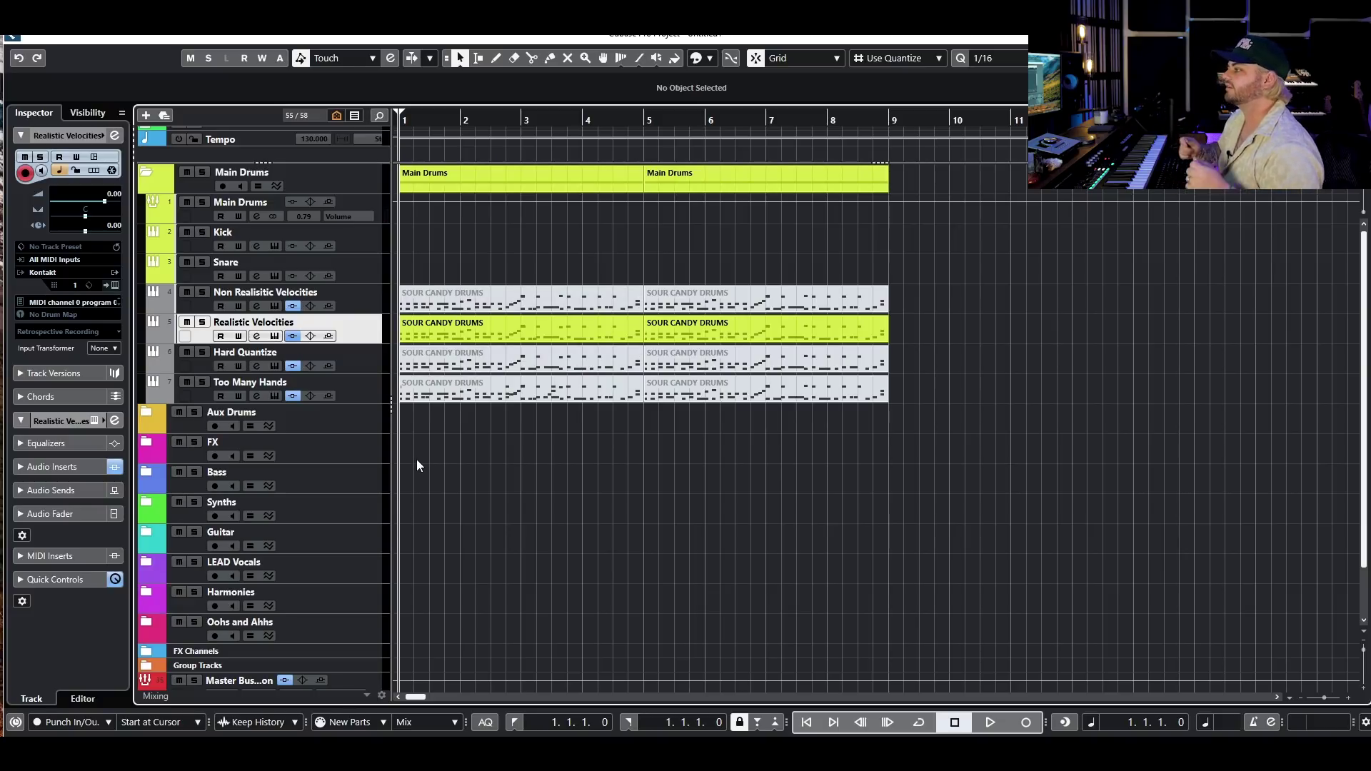
Step: Open the first Realistic Velocities part and examine how its notes around bar 3 sit against the 1/16 grid
double_click(452, 332)
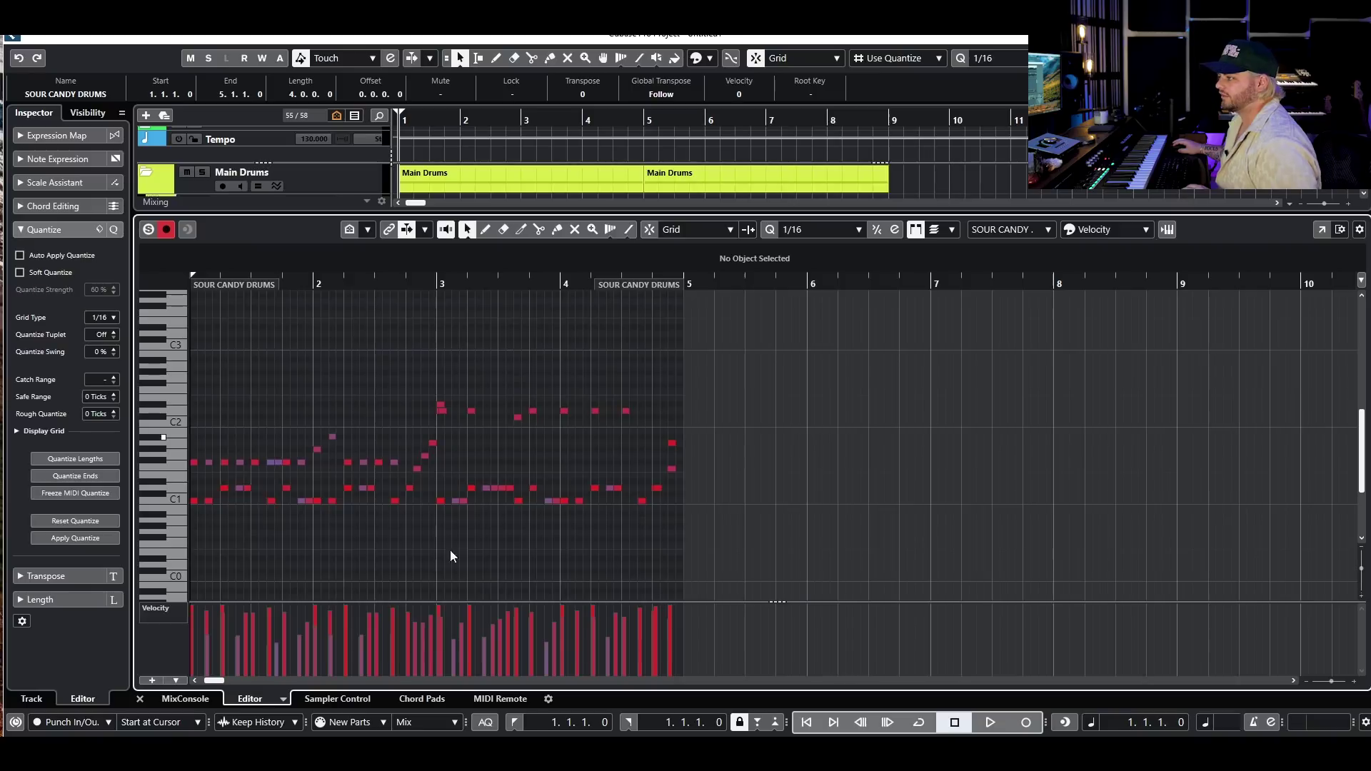
scroll(558, 572, "up", 6)
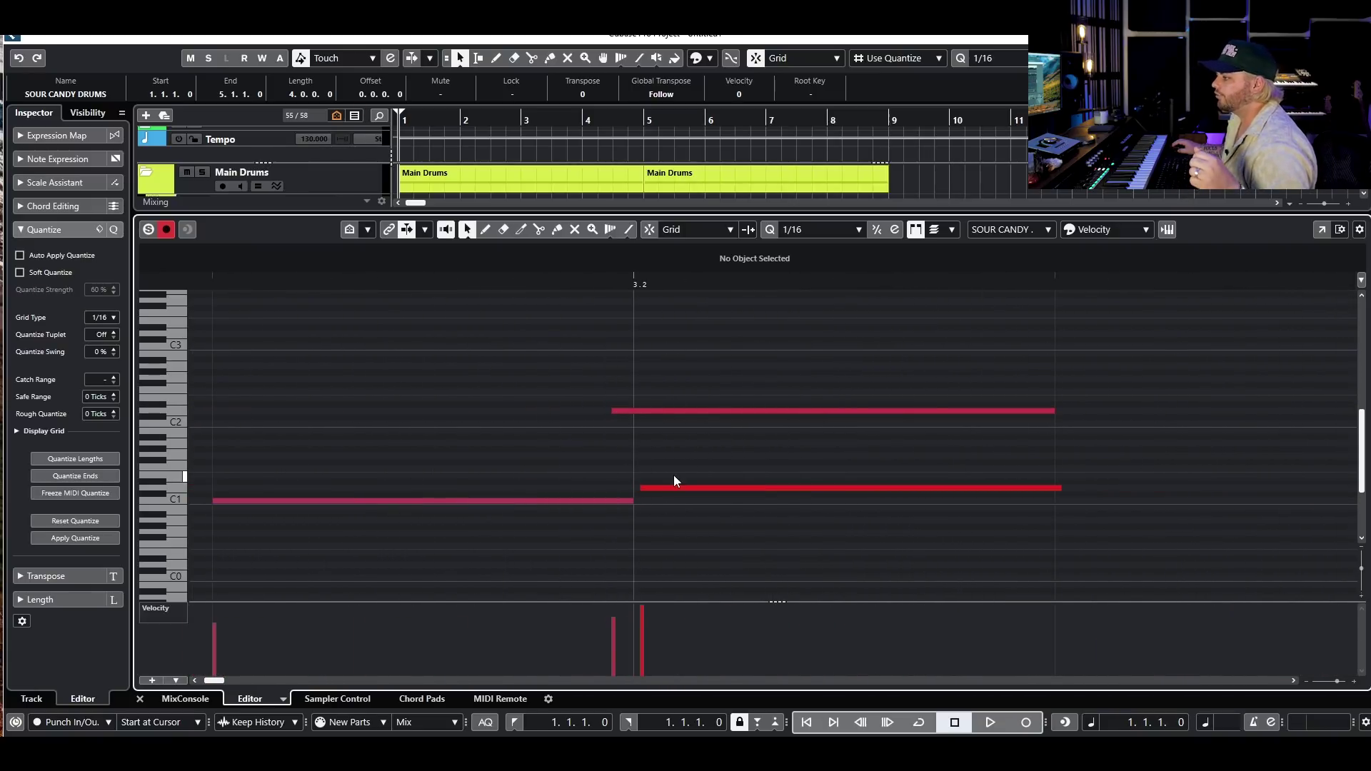
left_click(644, 491)
scroll(767, 536, "down", 3)
scroll(742, 532, "up", 2)
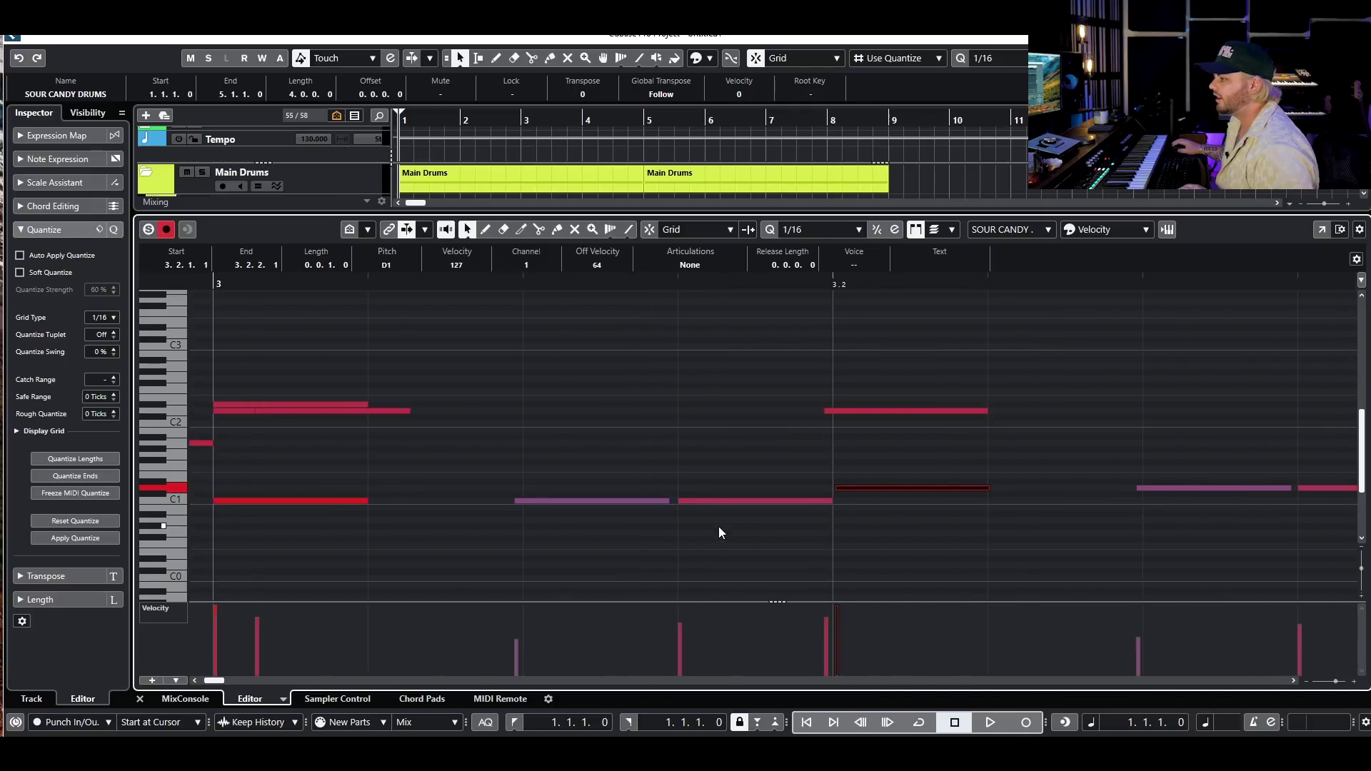
scroll(521, 508, "up", 3)
scroll(708, 517, "down", 4)
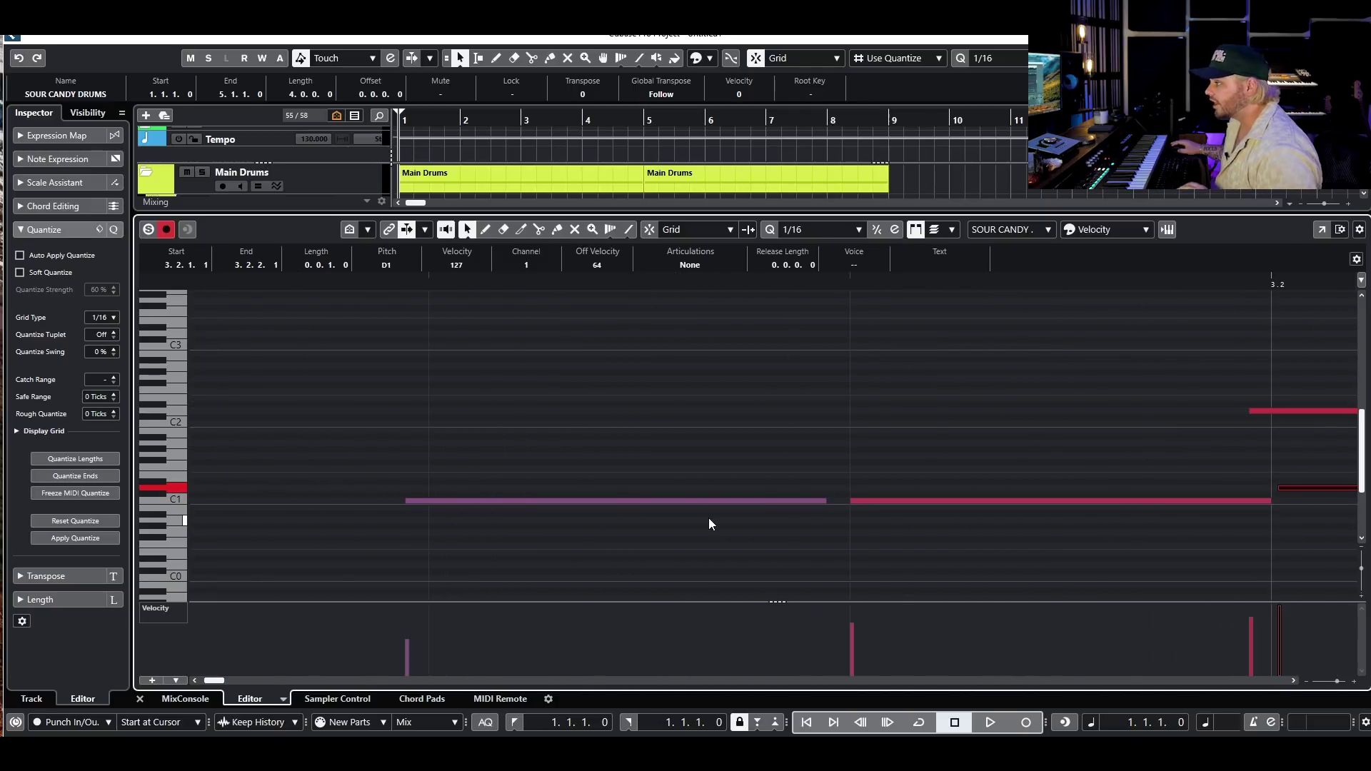
scroll(1107, 474, "up", 4)
scroll(1093, 464, "down", 4)
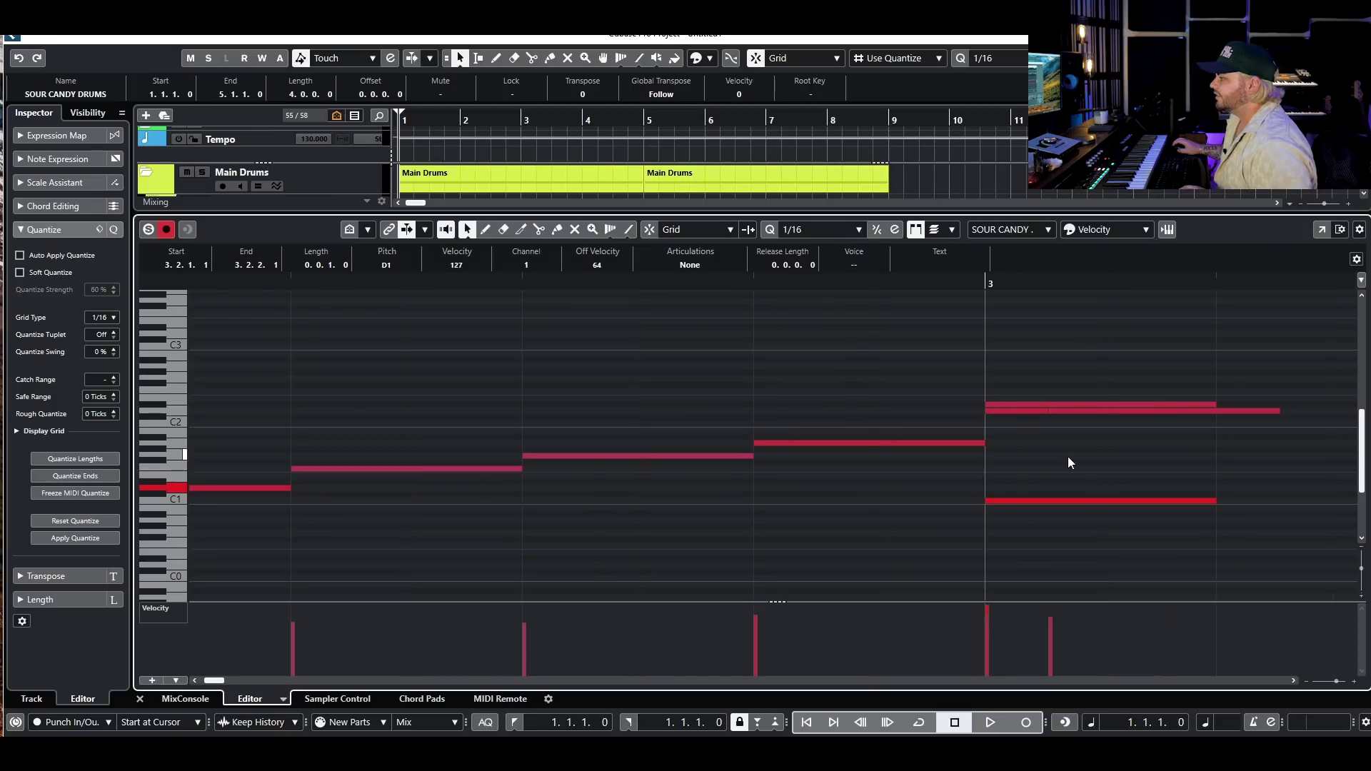
scroll(1039, 421, "up", 2)
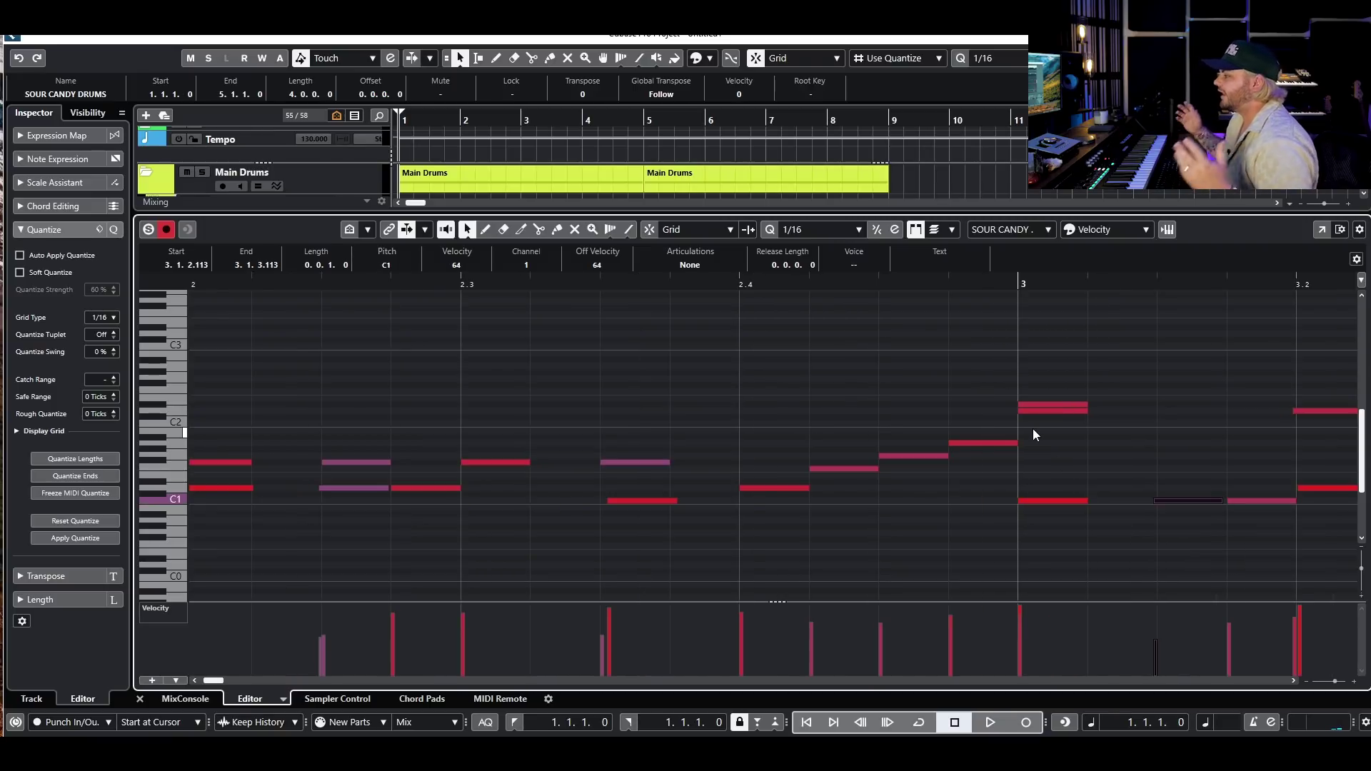
Step: Examine the note timing offsets from beat 3.2 to the end of bar 4 in the Realistic Velocities part
scroll(1028, 432, "down", 5)
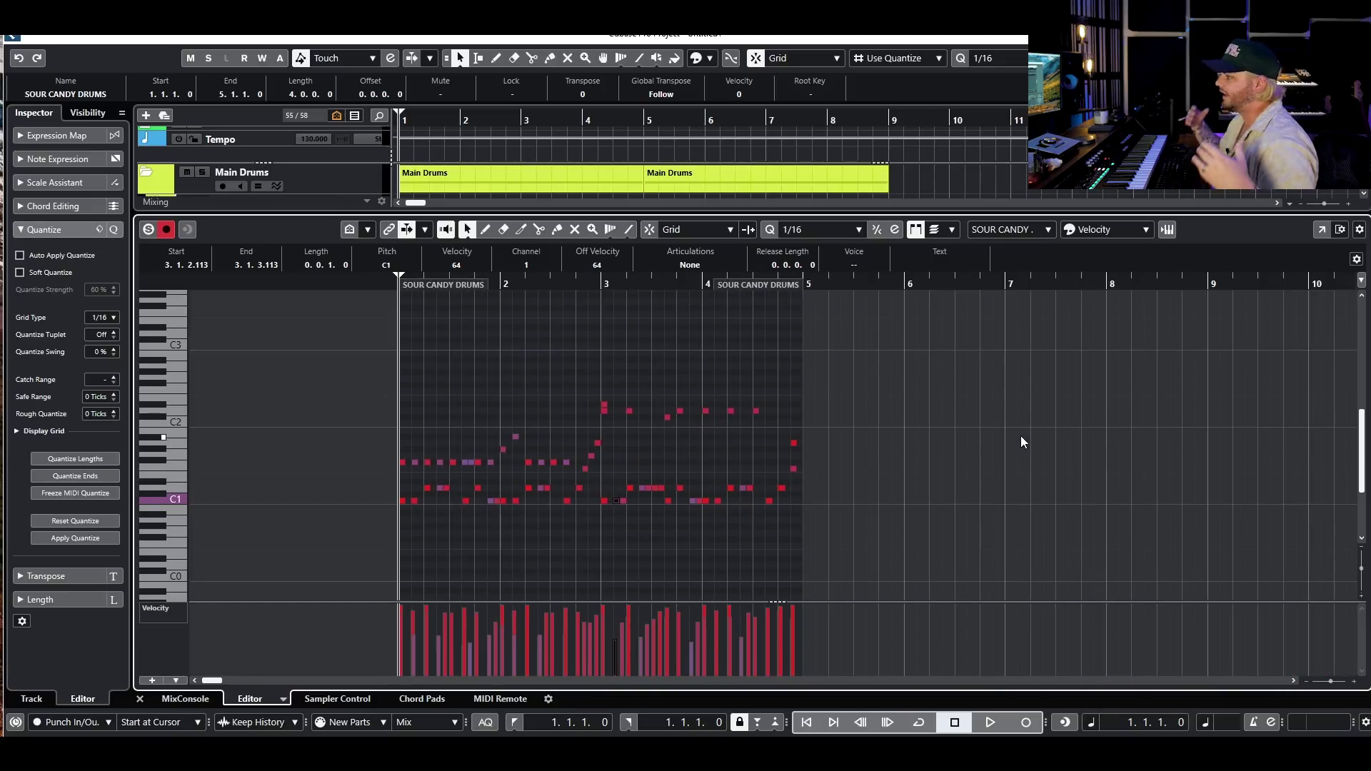
scroll(525, 485, "up", 6)
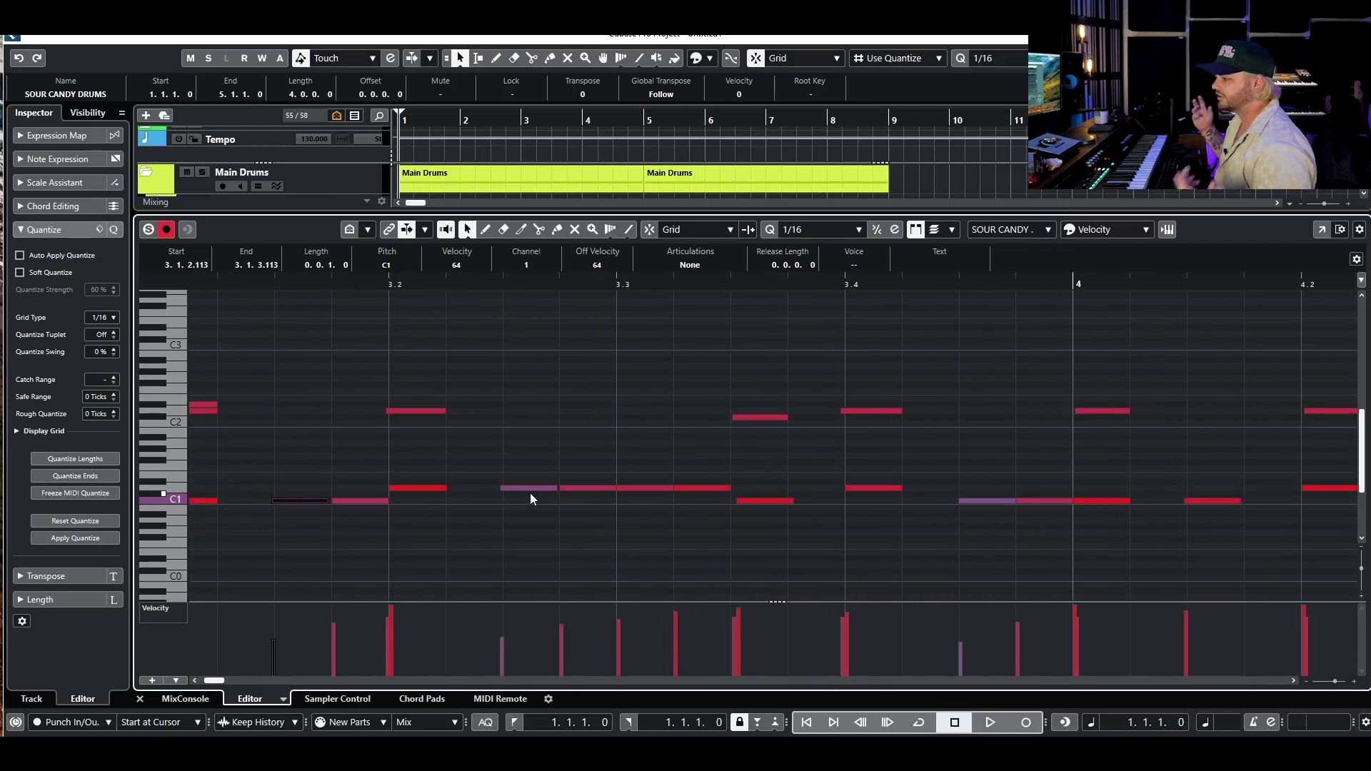
scroll(529, 492, "up", 6)
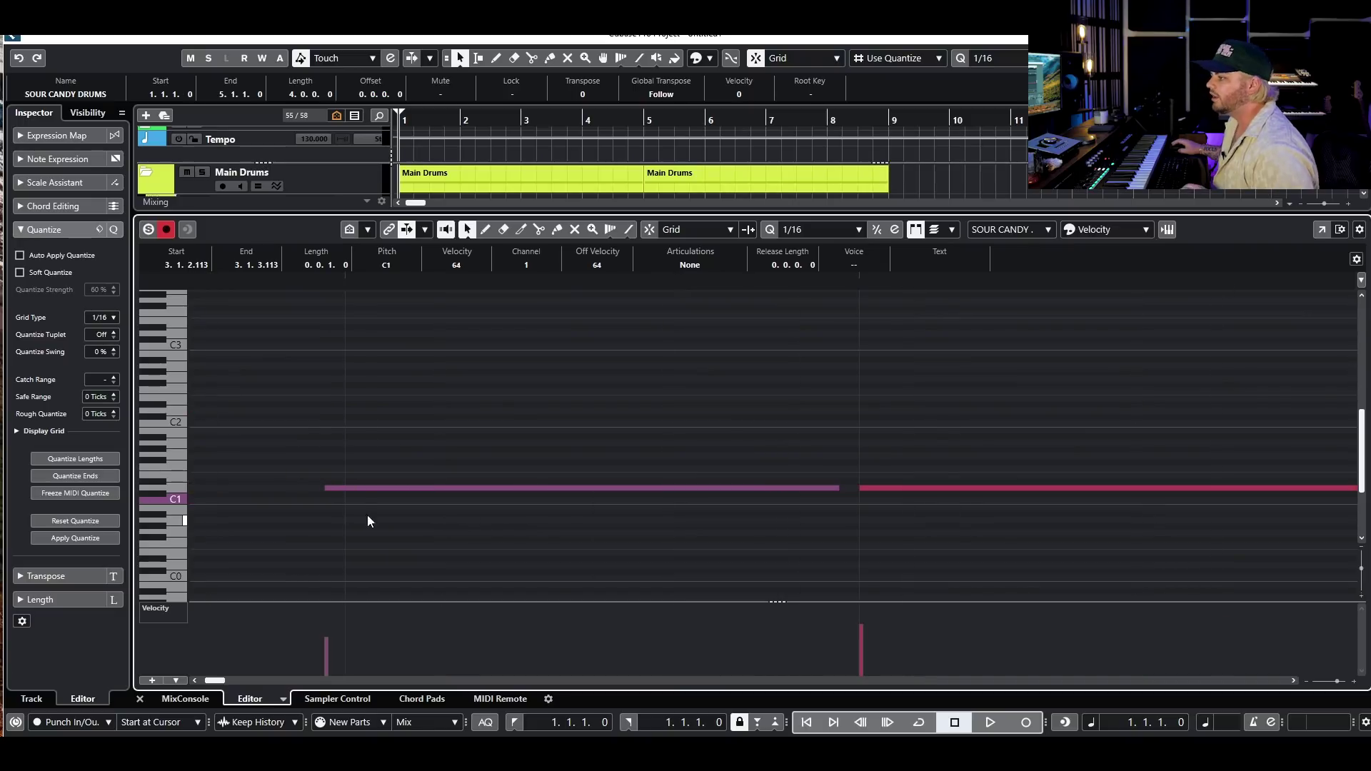
left_click(560, 438)
scroll(564, 443, "down", 2)
scroll(577, 450, "right", 10)
scroll(590, 461, "right", 10)
scroll(607, 464, "right", 10)
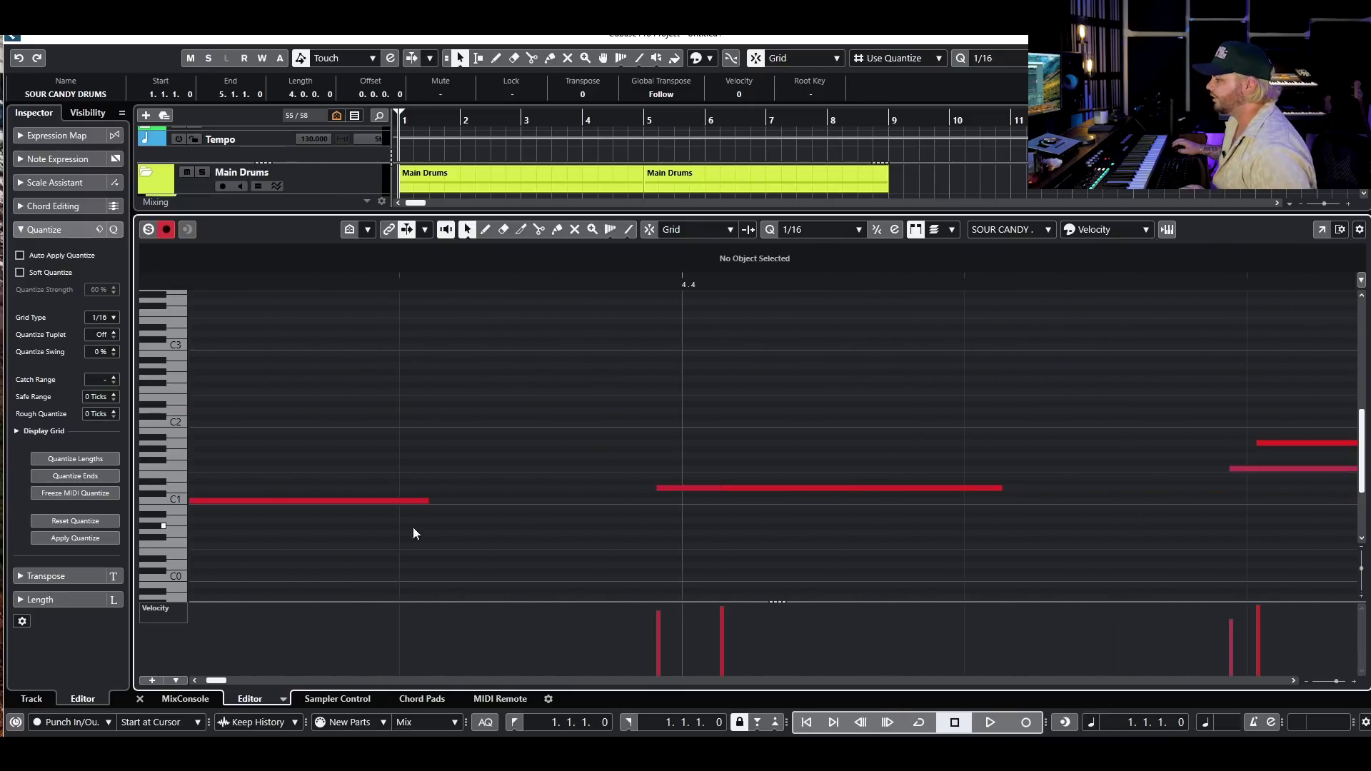
scroll(868, 517, "down", 5)
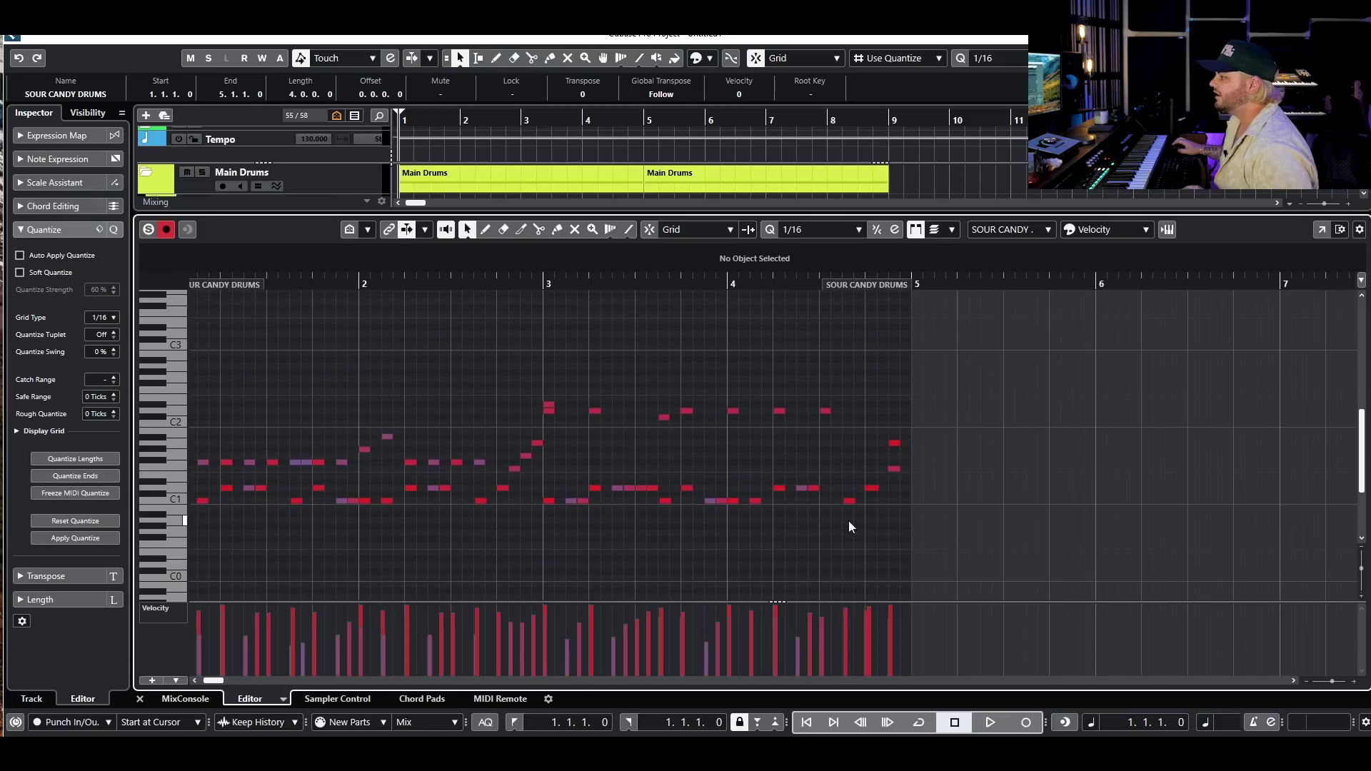
scroll(564, 523, "left", 3)
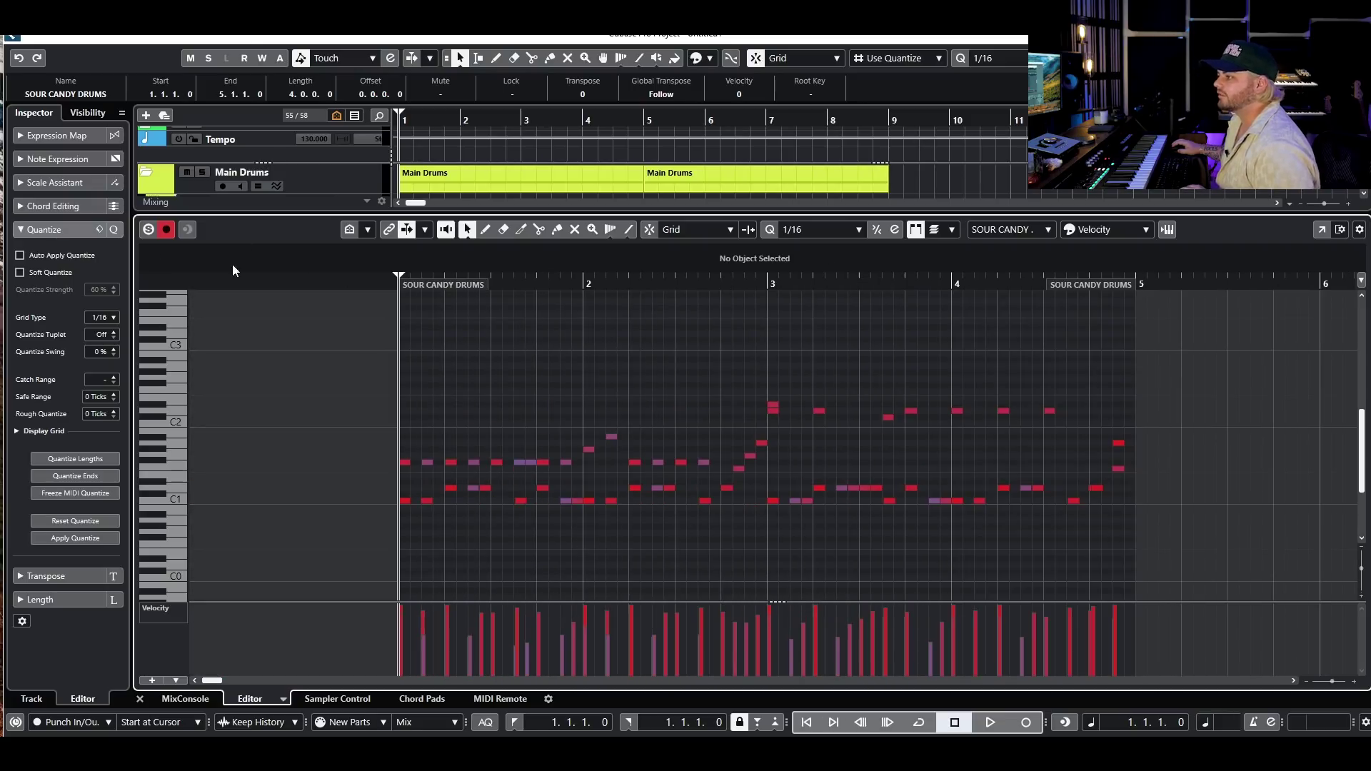
Step: Play the Realistic Velocities part from bar 1, and play it again with the metronome on to compare its timing
key("space")
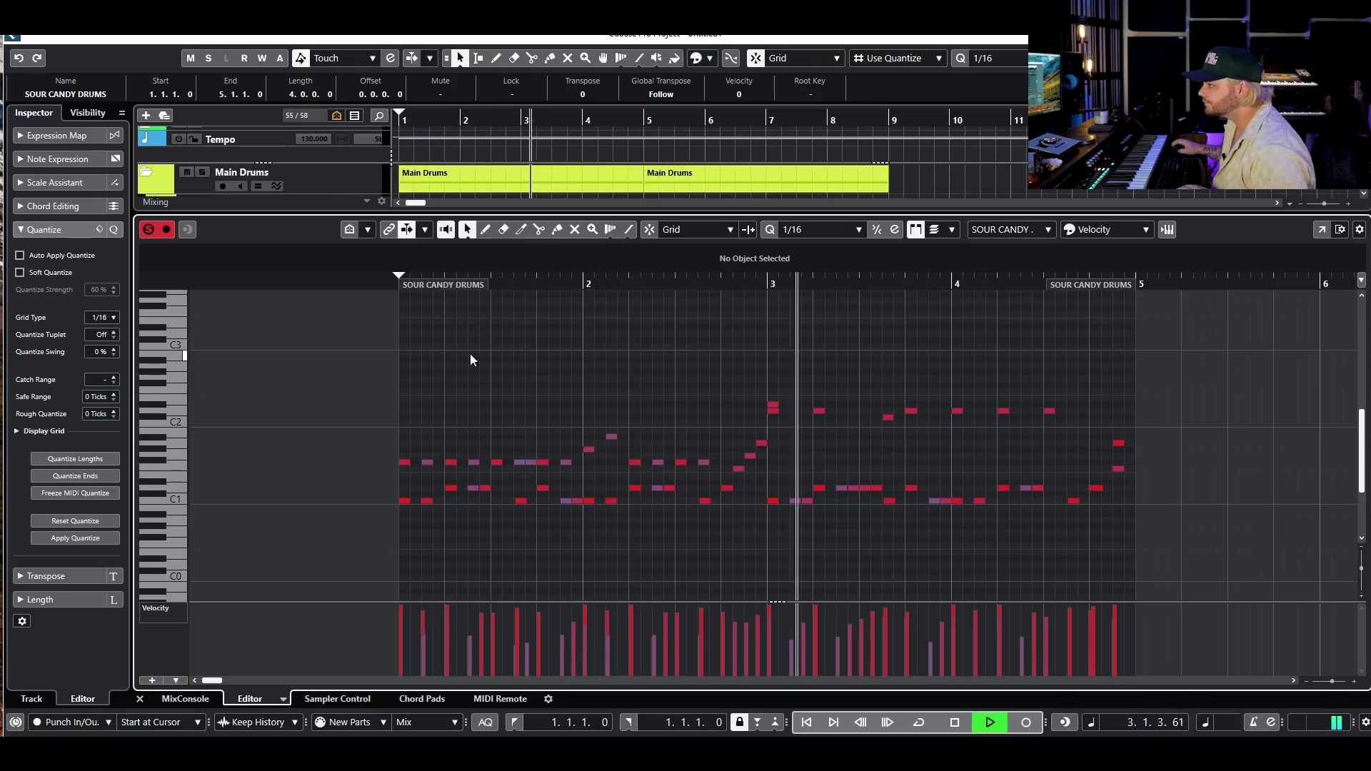
key("space")
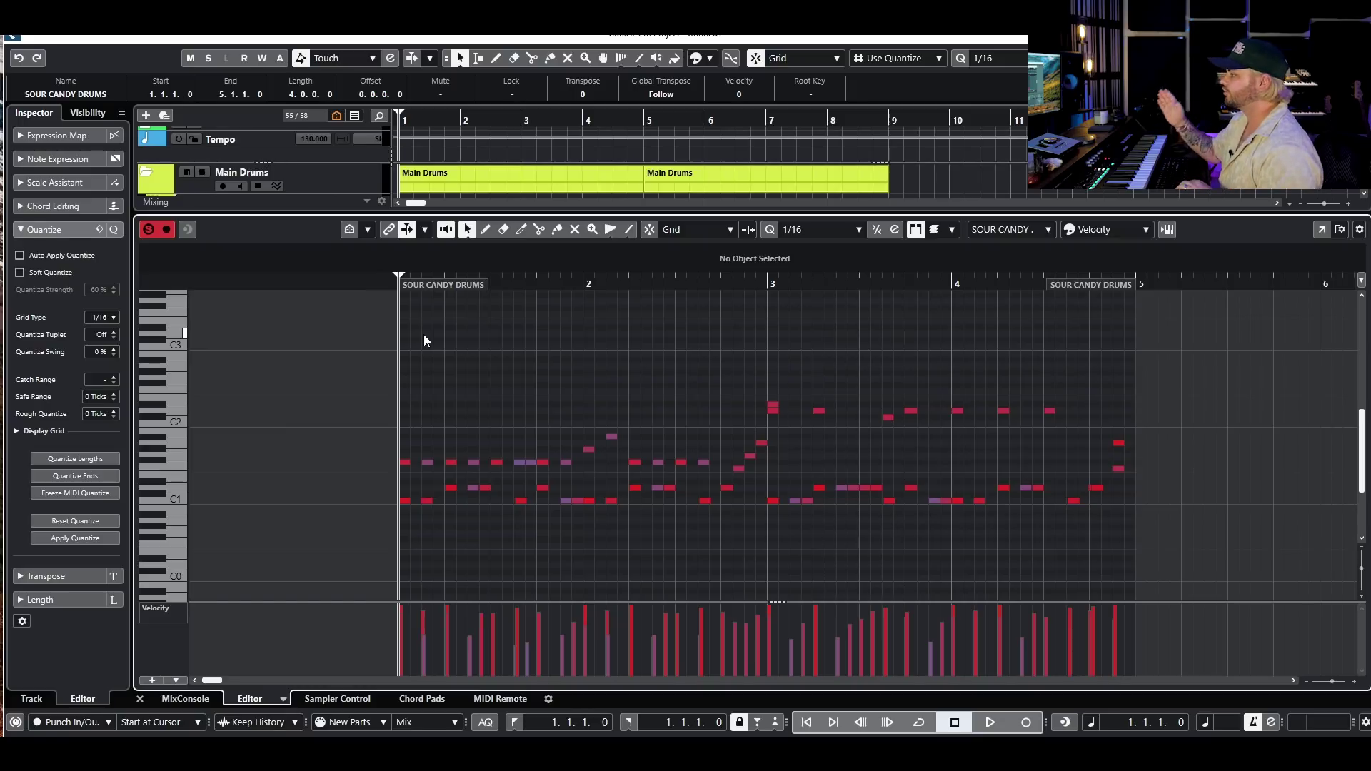
key("space")
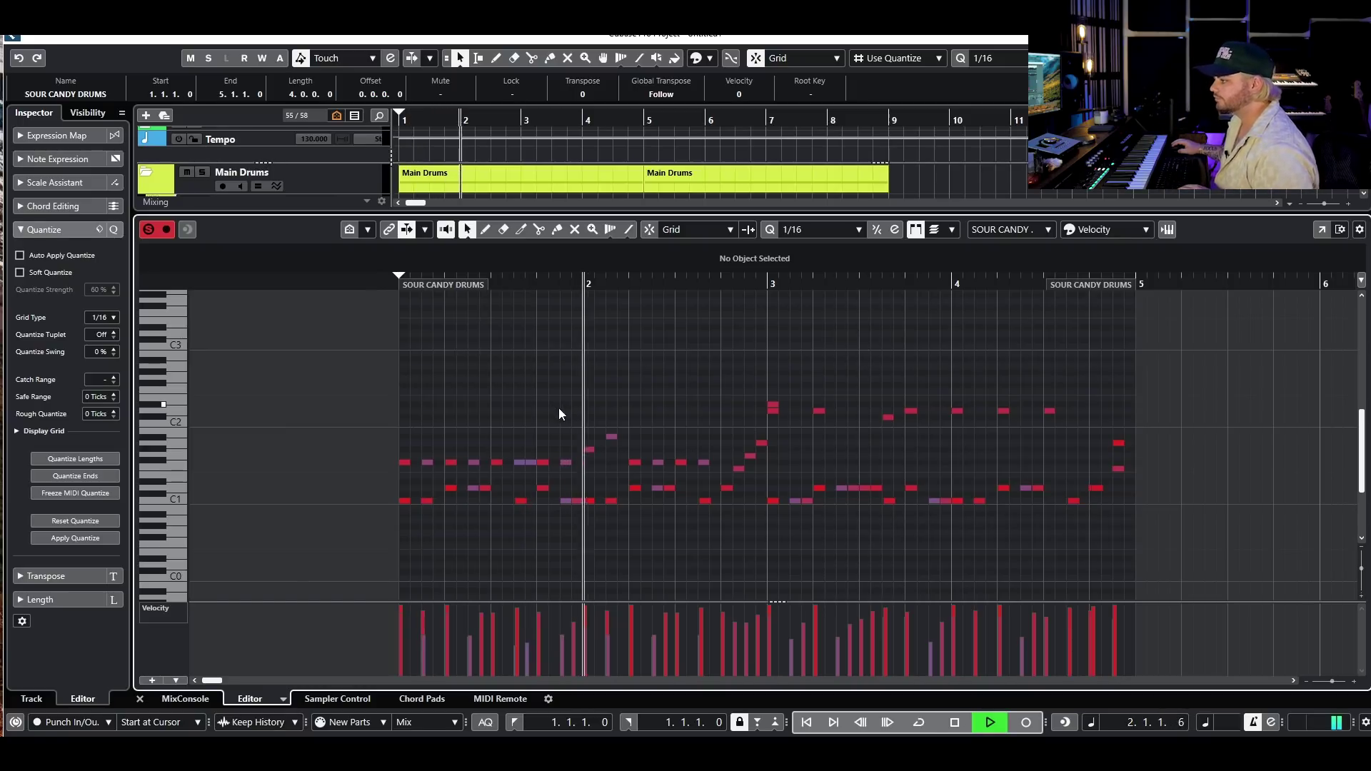
scroll(672, 538, "up", 6, "ctrl")
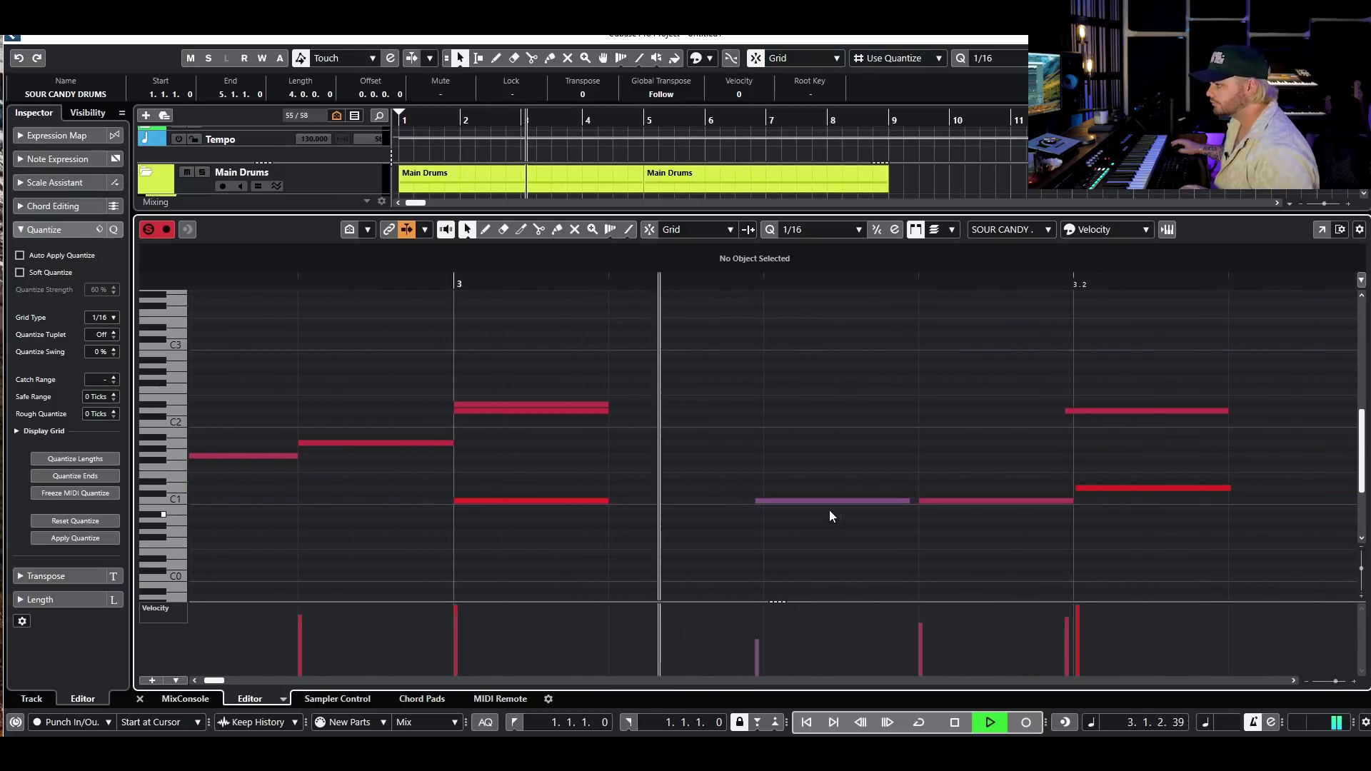
scroll(875, 486, "down", 1)
scroll(889, 477, "down", 6, "ctrl")
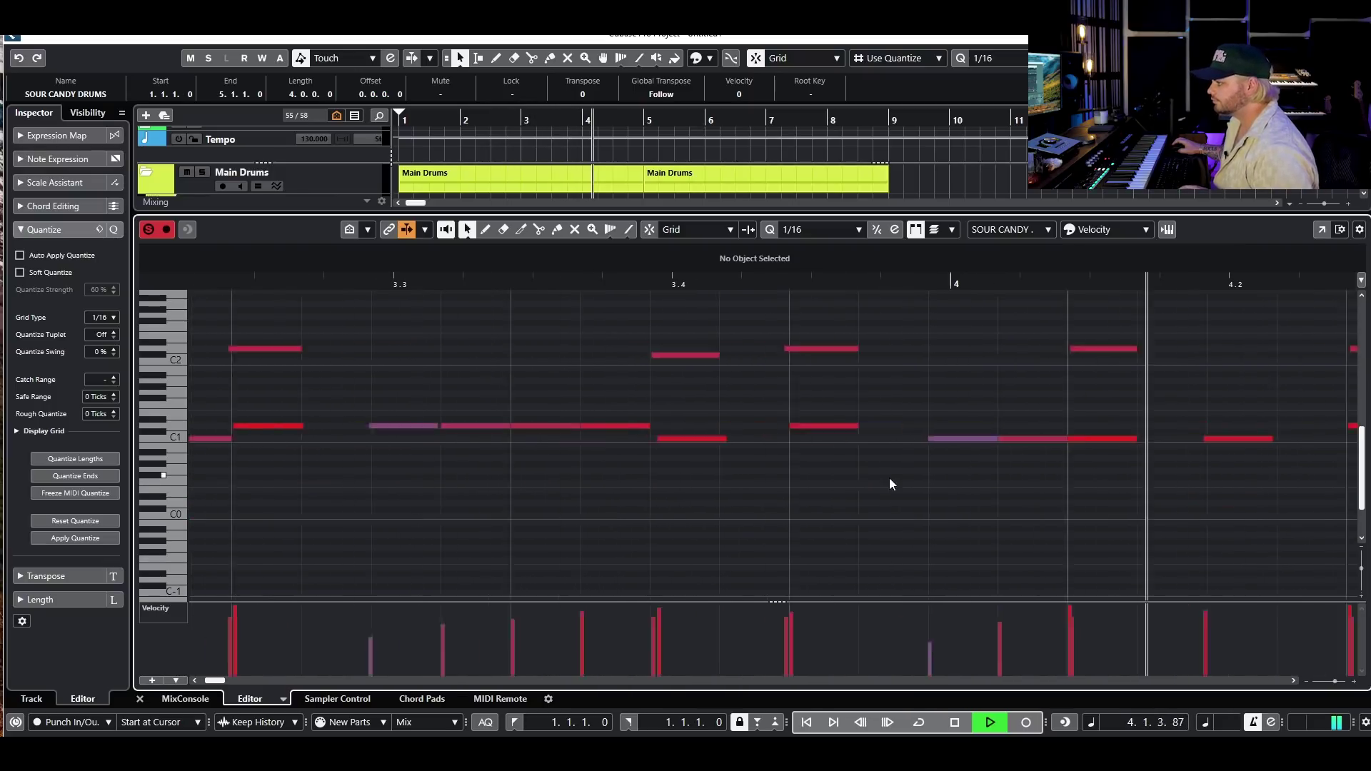
key("space")
scroll(962, 463, "down", 4, "ctrl")
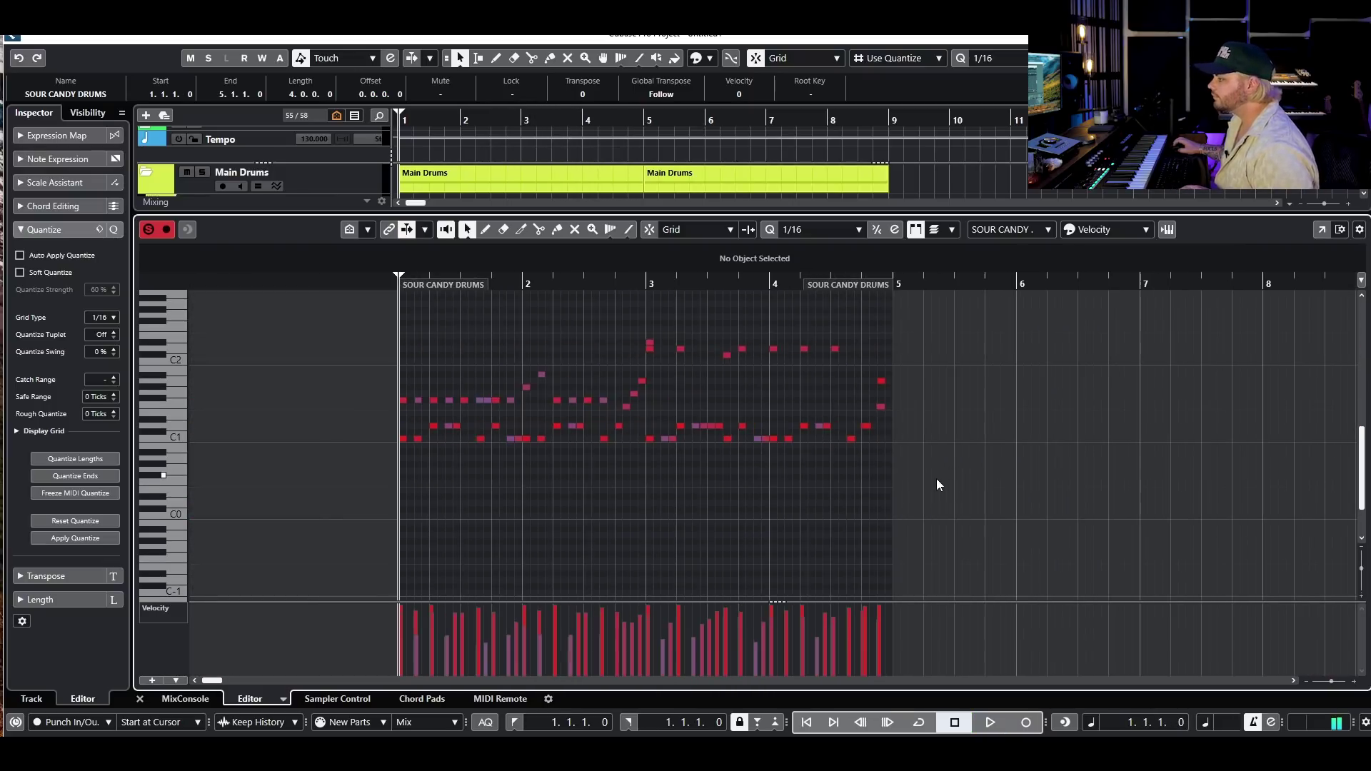
Step: Close the editor, mute the Realistic Velocities parts while unmuting the Hard Quantize parts, and solo the Hard Quantize track
key("ctrl+e")
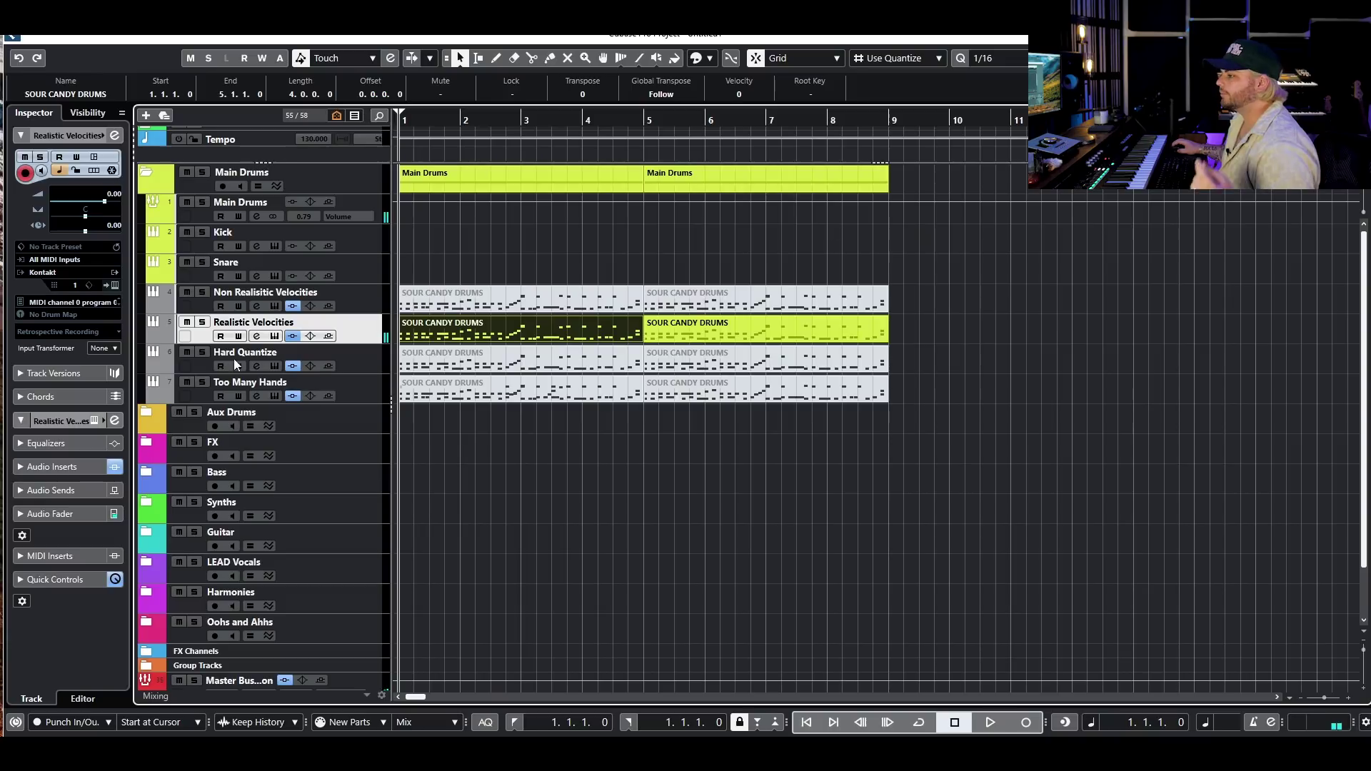
left_click_drag(929, 333, 607, 352)
key("shift+m")
left_click(203, 350)
left_click(257, 357)
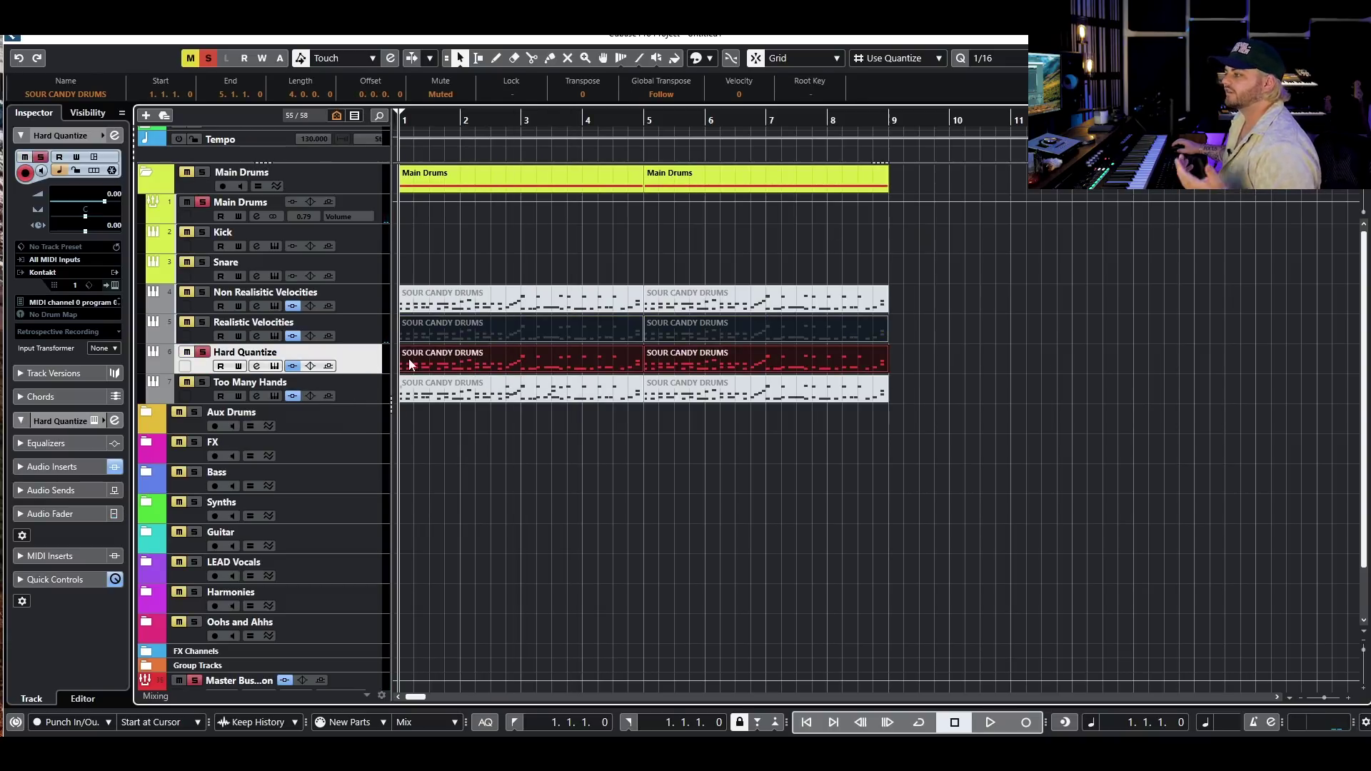
Step: Open the Hard Quantize parts, check their grid alignment around bar 4, and play them from bar 1
key("ctrl+e")
scroll(721, 456, "up", 5)
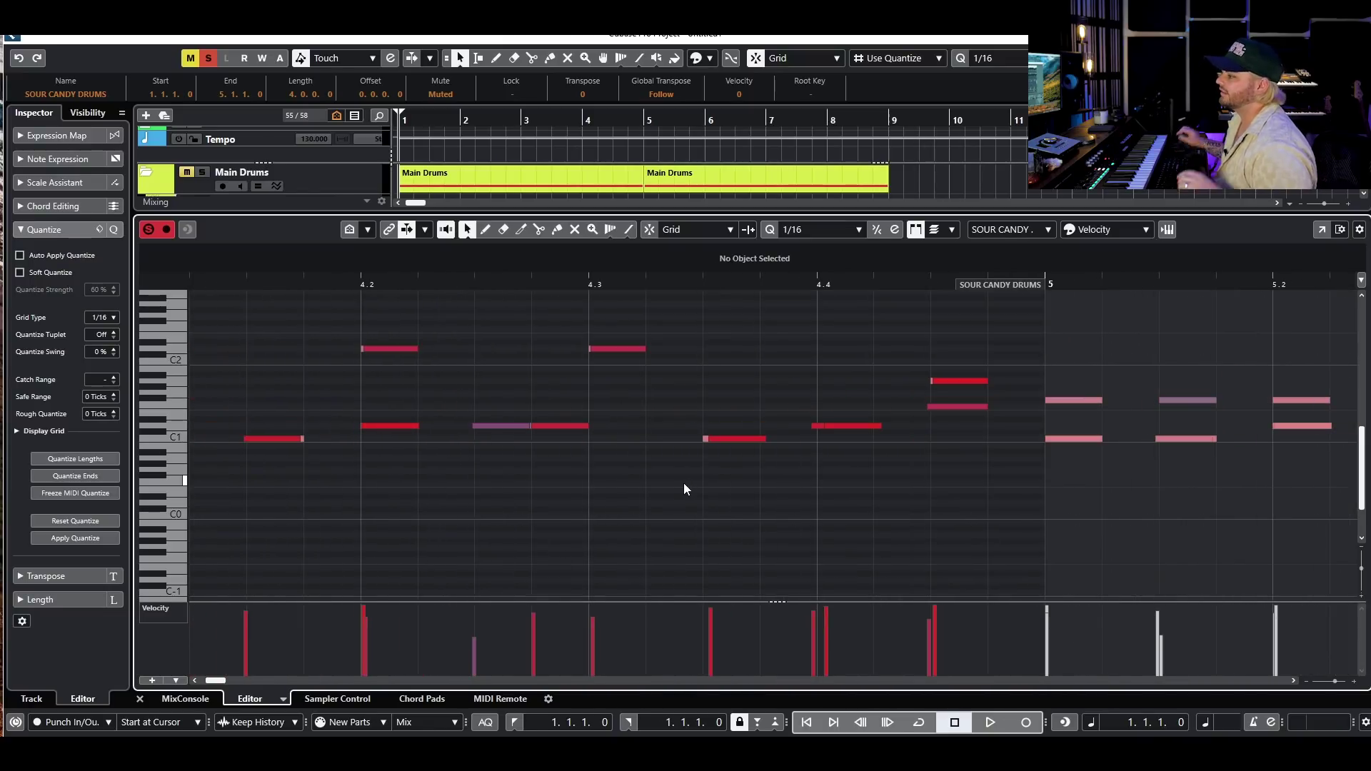
scroll(683, 482, "up", 4)
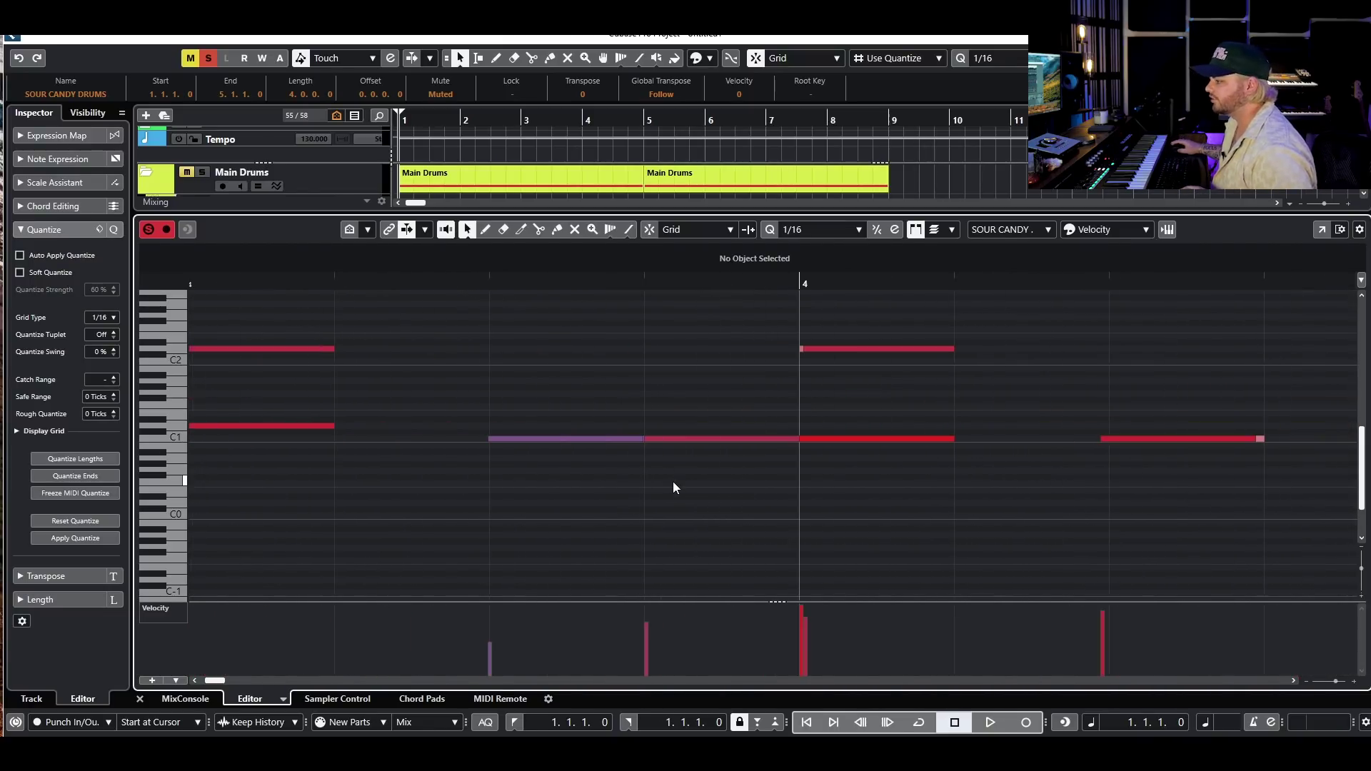
scroll(705, 483, "down", 6)
key("space")
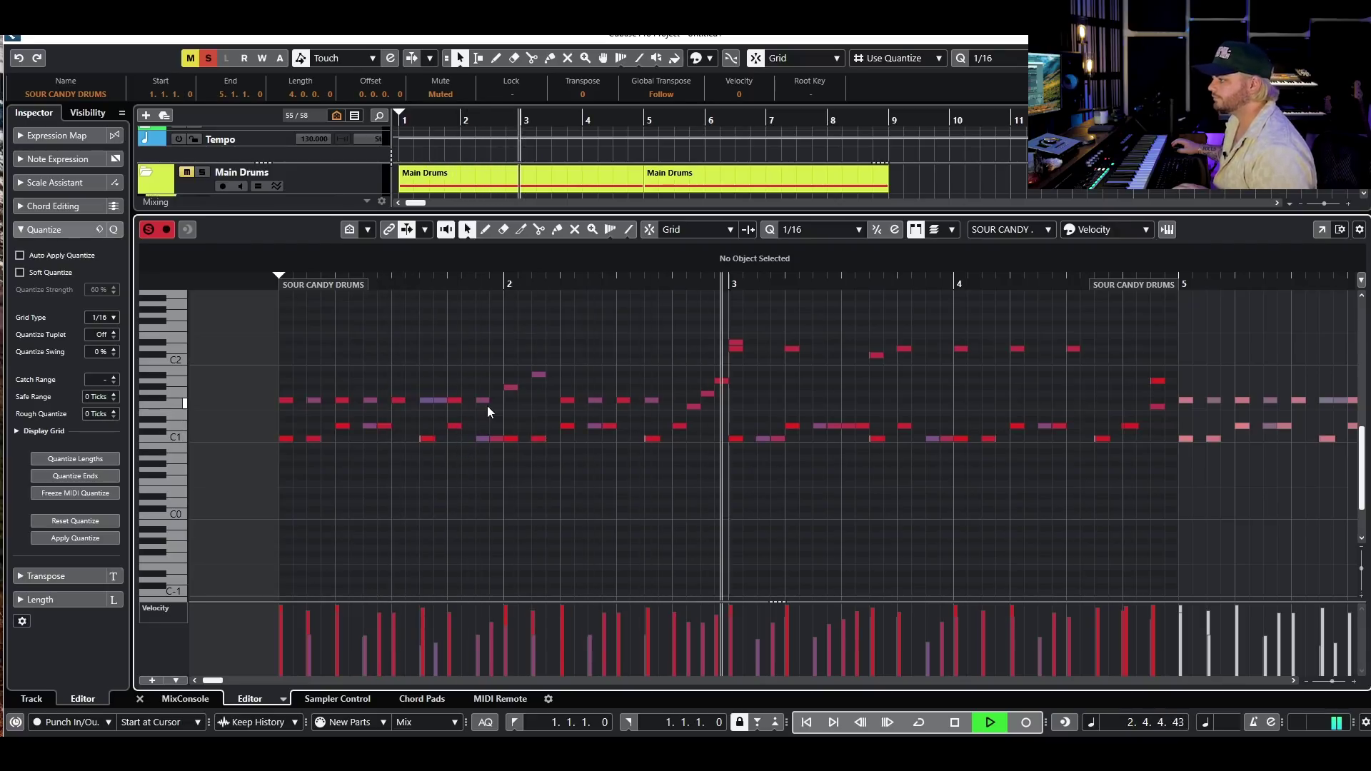
key("space")
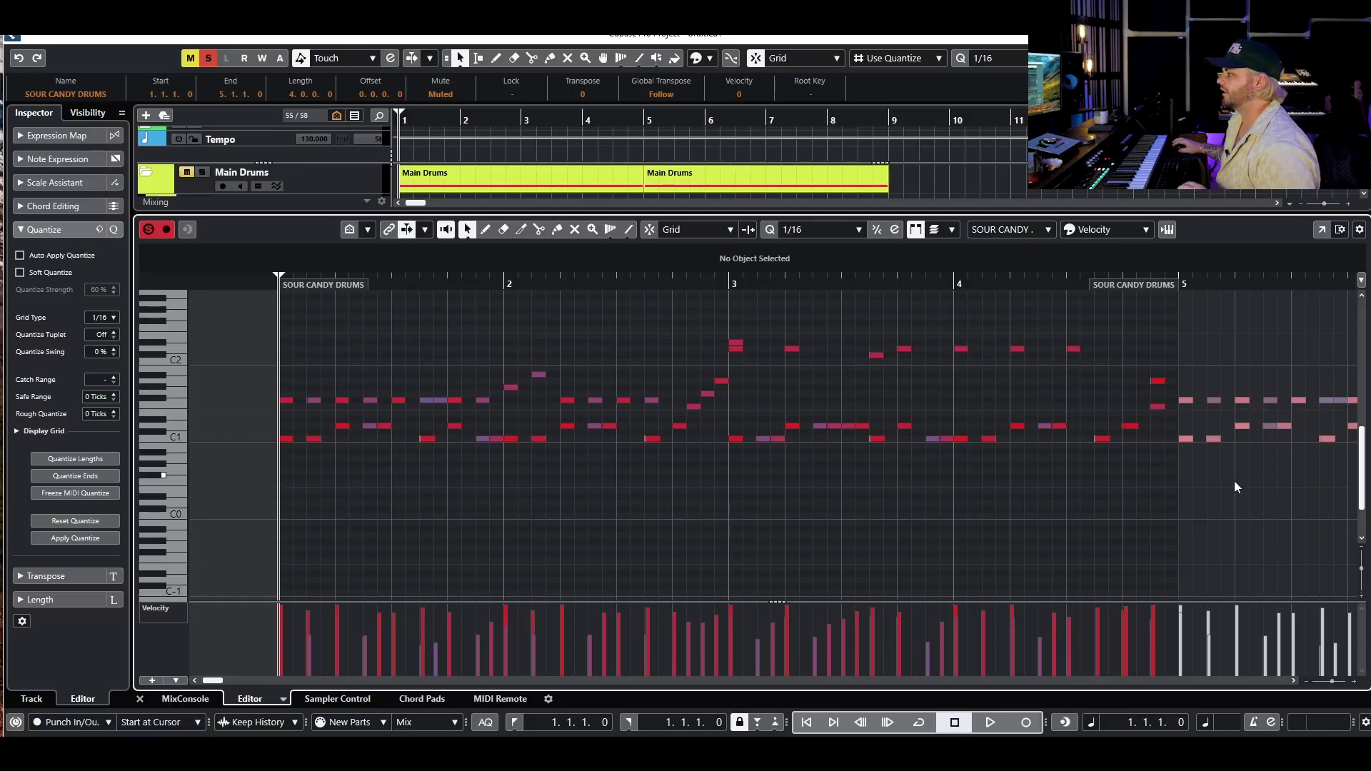
Step: Close the editor, switch the solo and active parts from Hard Quantize to Realistic Velocities, and open the first Realistic Velocities part
key("ctrl+e")
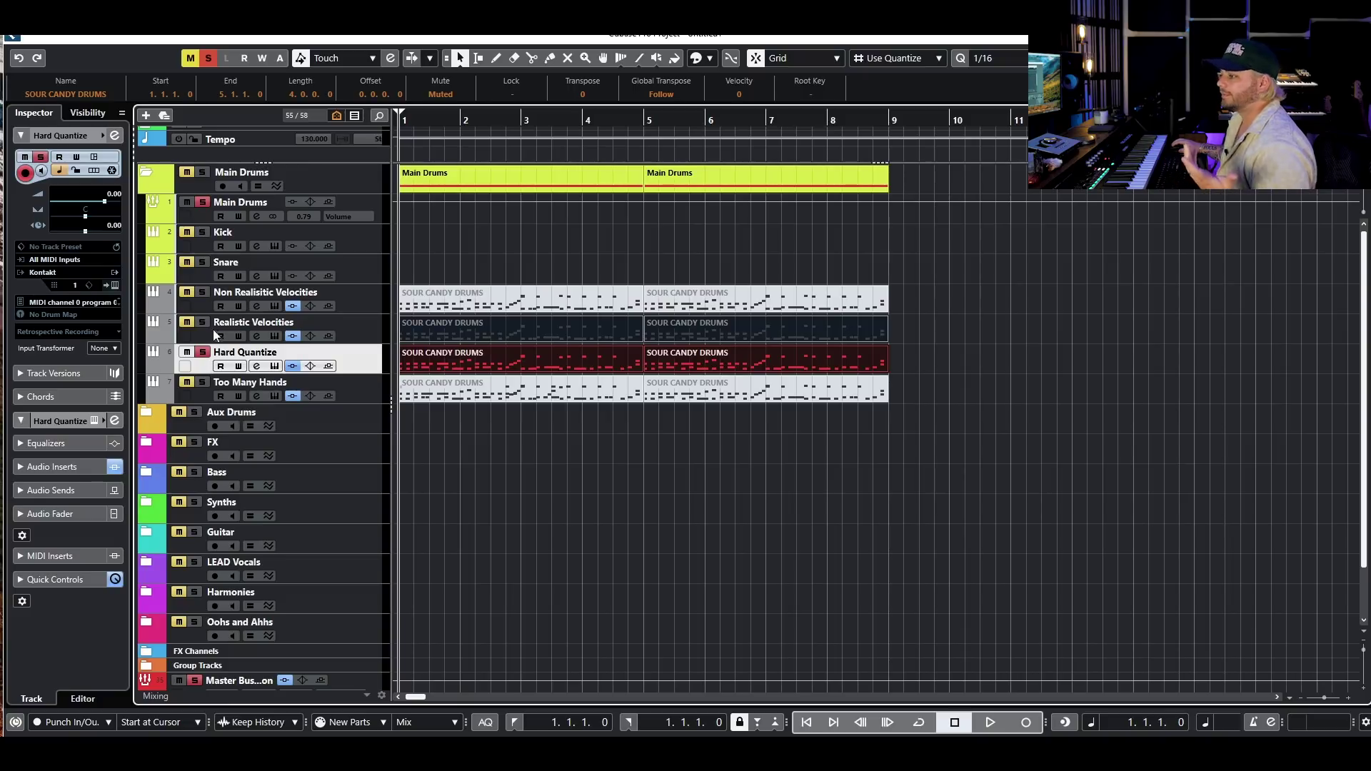
left_click(204, 354)
left_click_drag(924, 355, 414, 330)
key("alt+m")
left_click(714, 469)
double_click(473, 370)
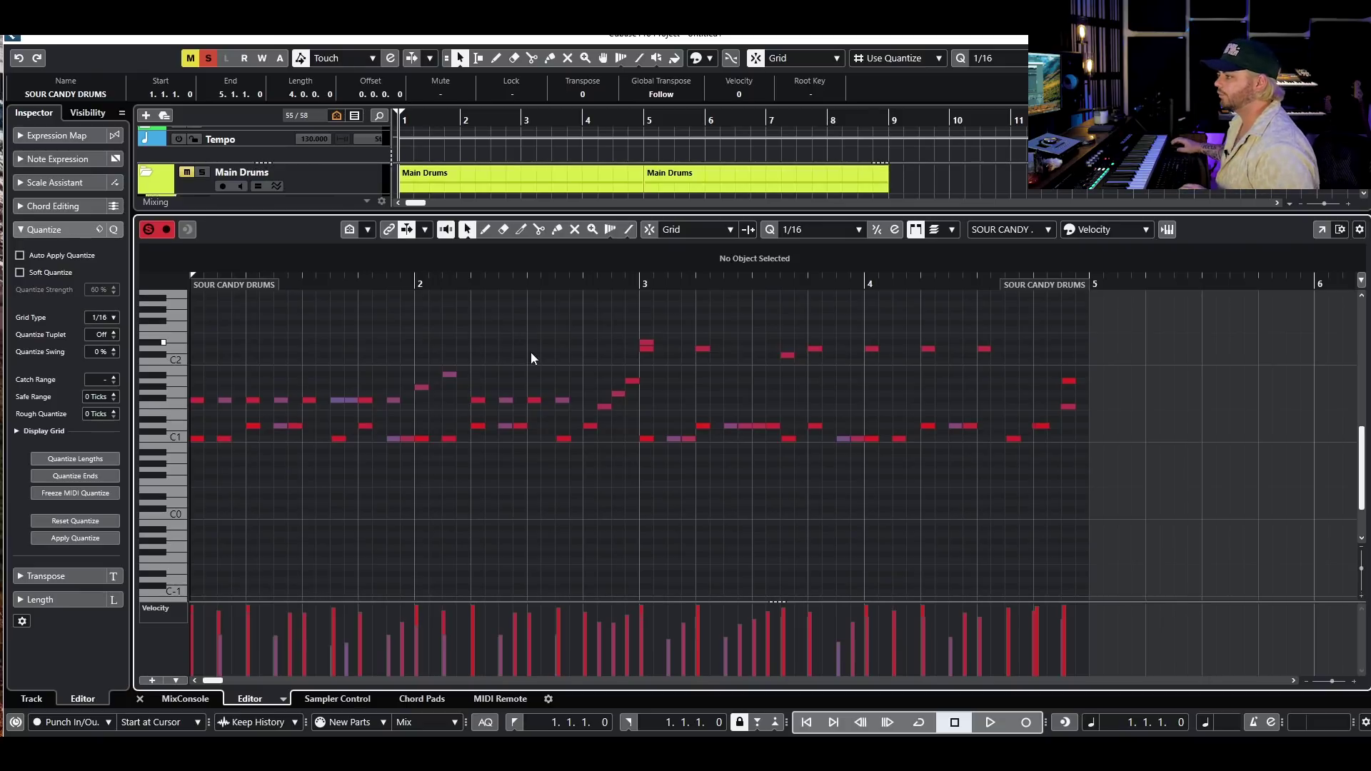
Step: Examine the timing of the closing hits around beat 4.4 with the cursor placed at about 4.4.2
key("h")
key("h")
key("h")
key("h")
key("h")
left_click(767, 286)
key("g")
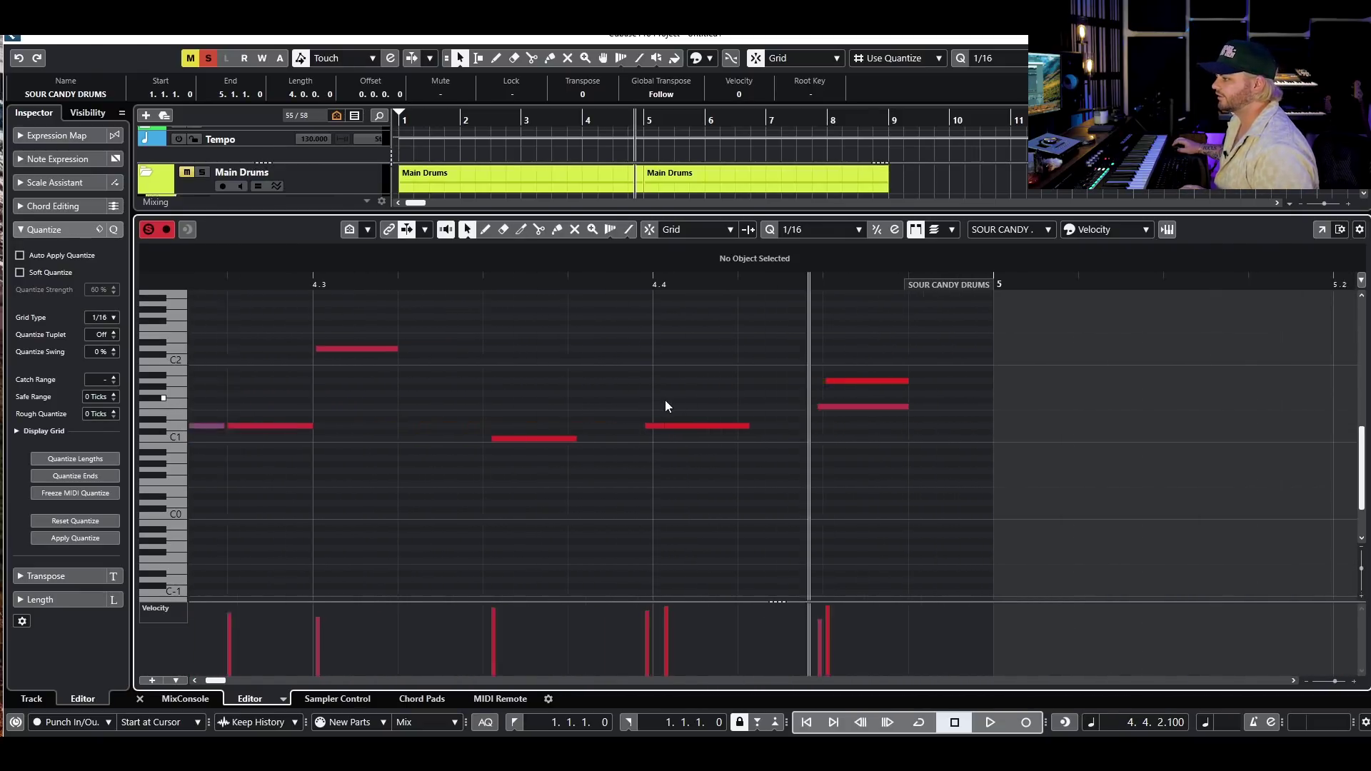
Step: Set the playback position to about 4.3.2 and play the last hits of the Realistic Velocities part
key("h")
left_click(366, 277)
left_click(235, 269)
key("space")
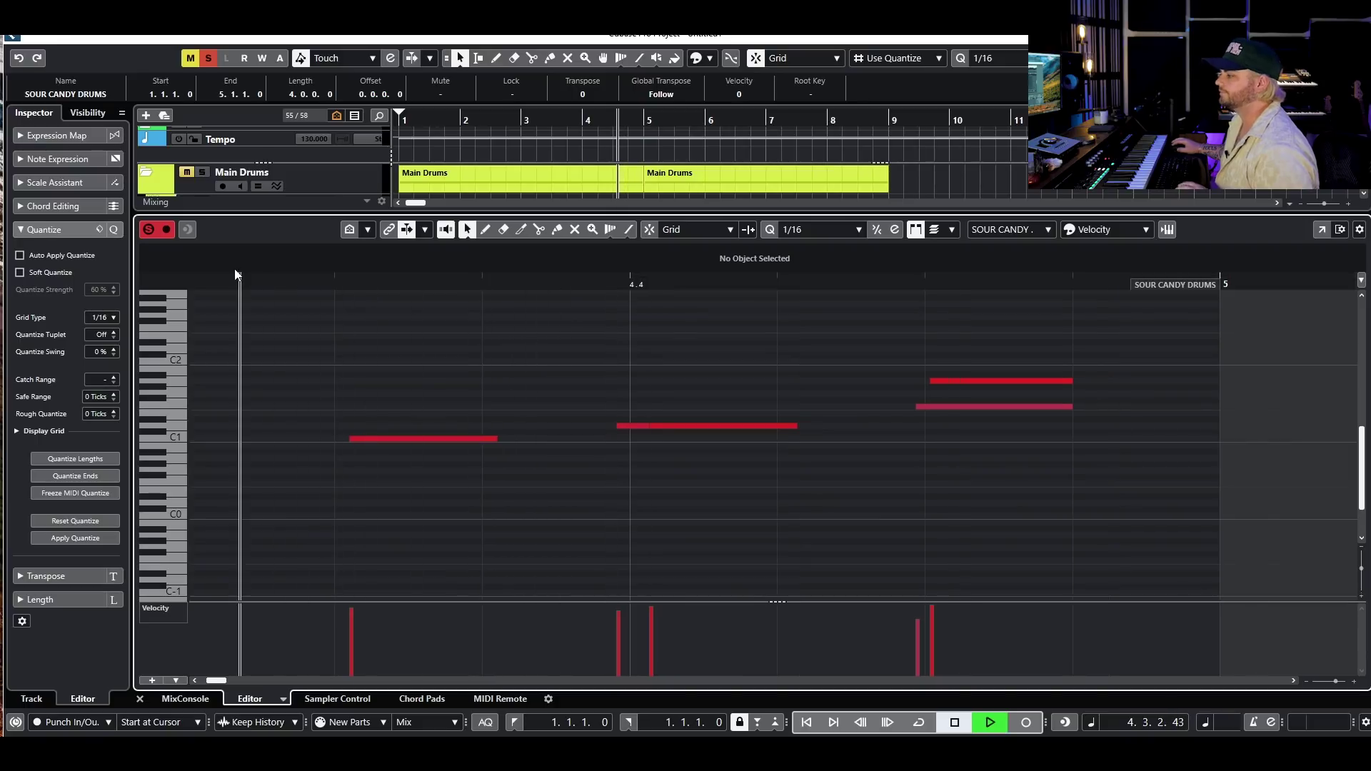
key("space")
key("g")
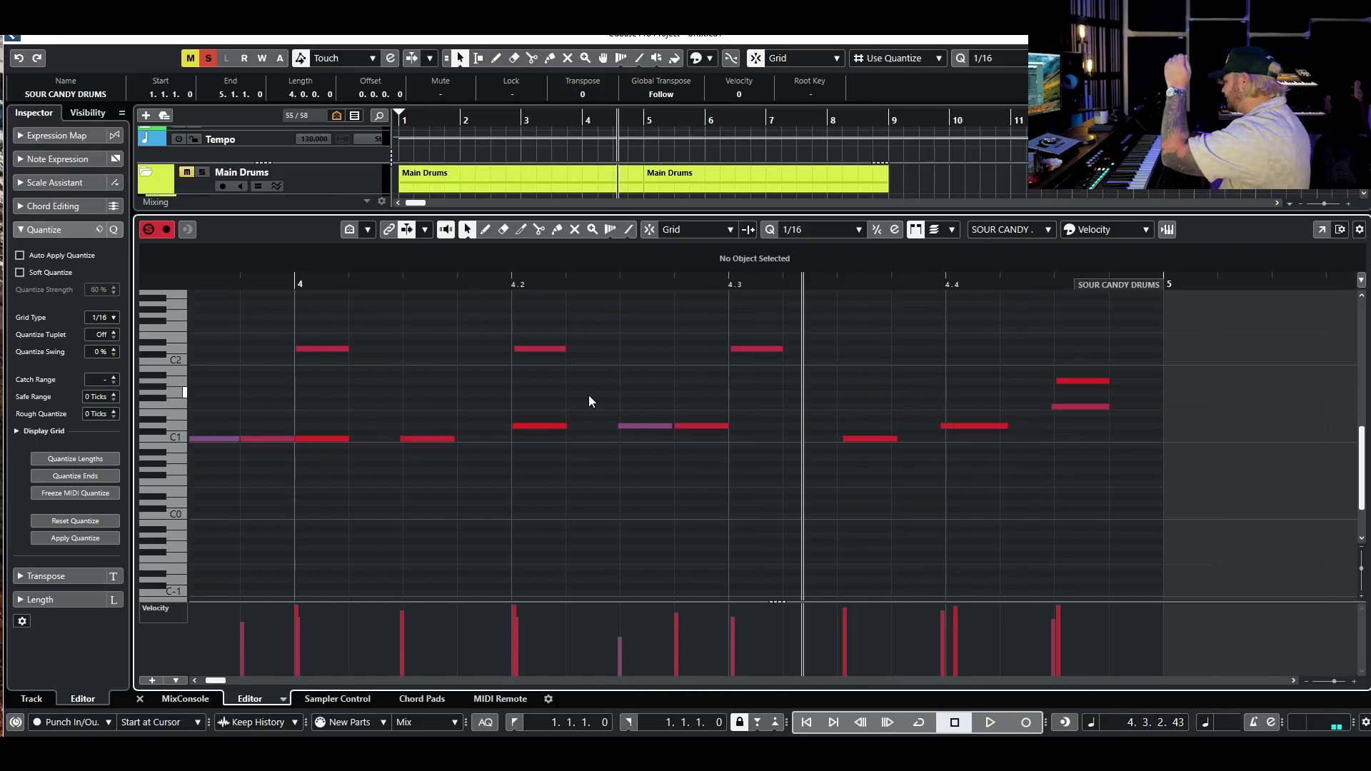
Step: Select the snare and tom hits from beat 4.4 to the end, quantize them with Auto Apply Quantize, and play them
key("h")
key("h")
key("h")
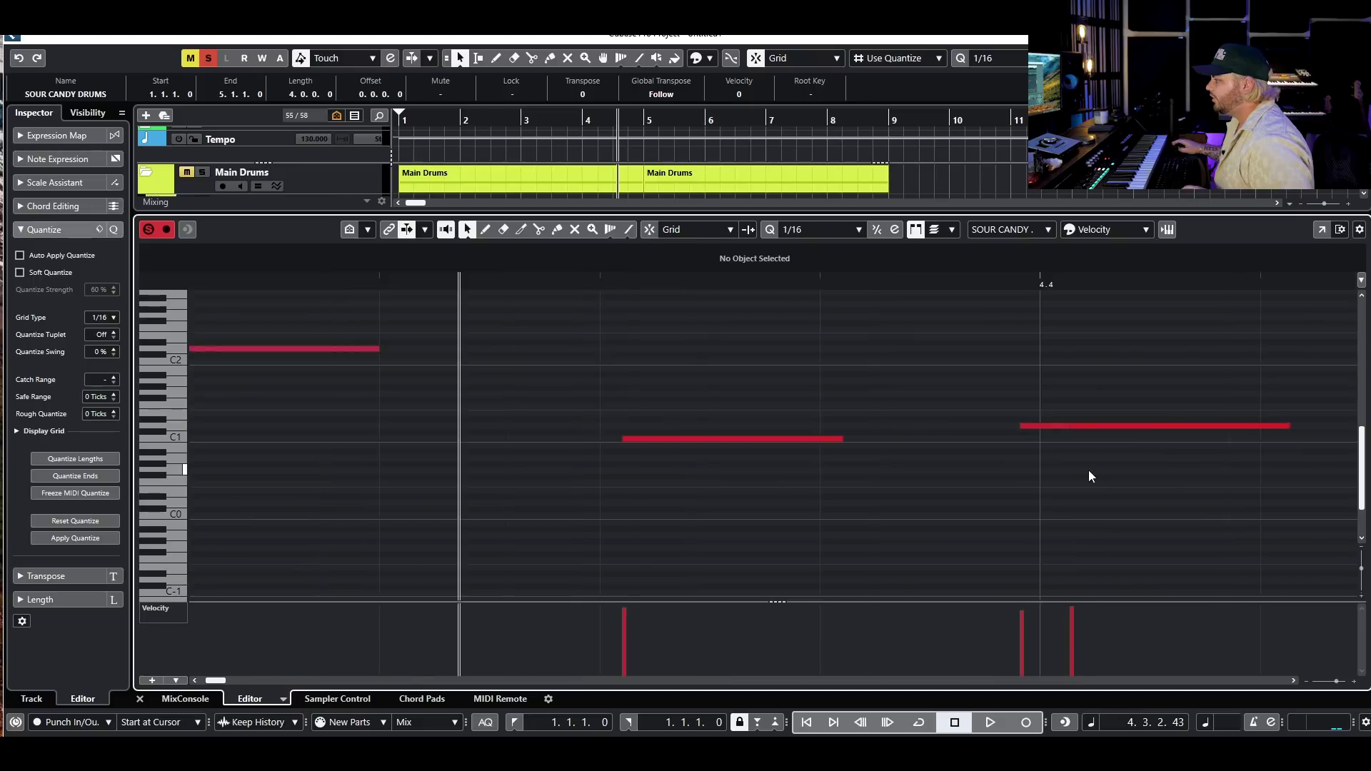
left_click_drag(1039, 379, 1115, 534)
left_click(1114, 537)
key("g")
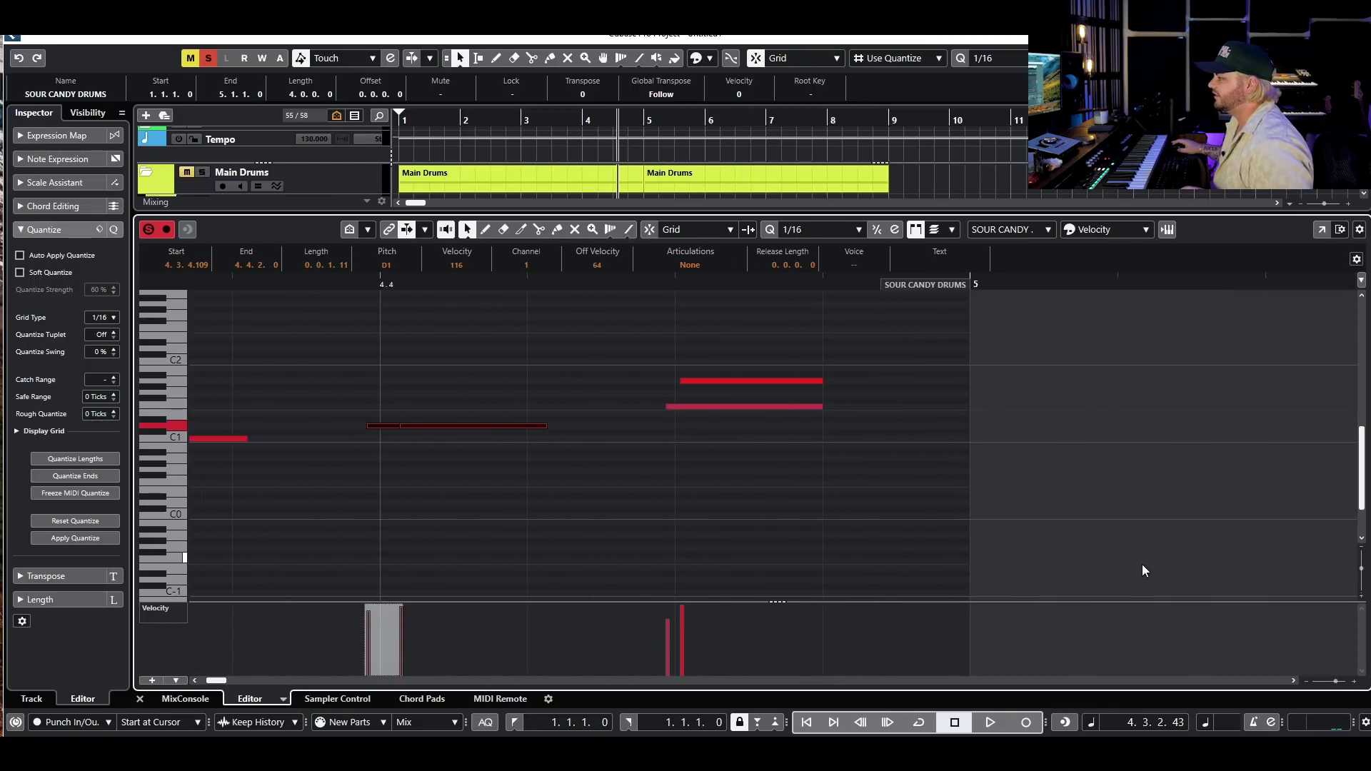
key("g")
left_click_drag(612, 341, 469, 475)
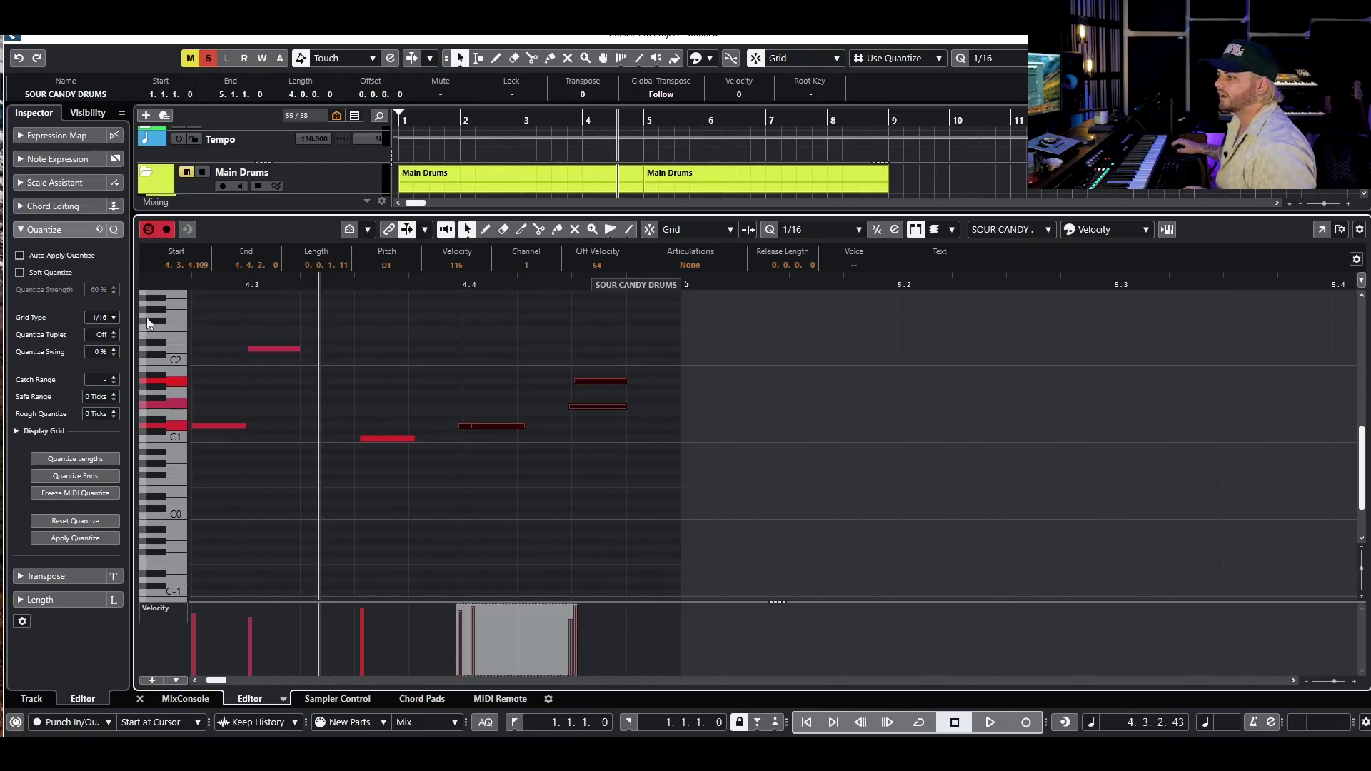
left_click(100, 318)
left_click(65, 264)
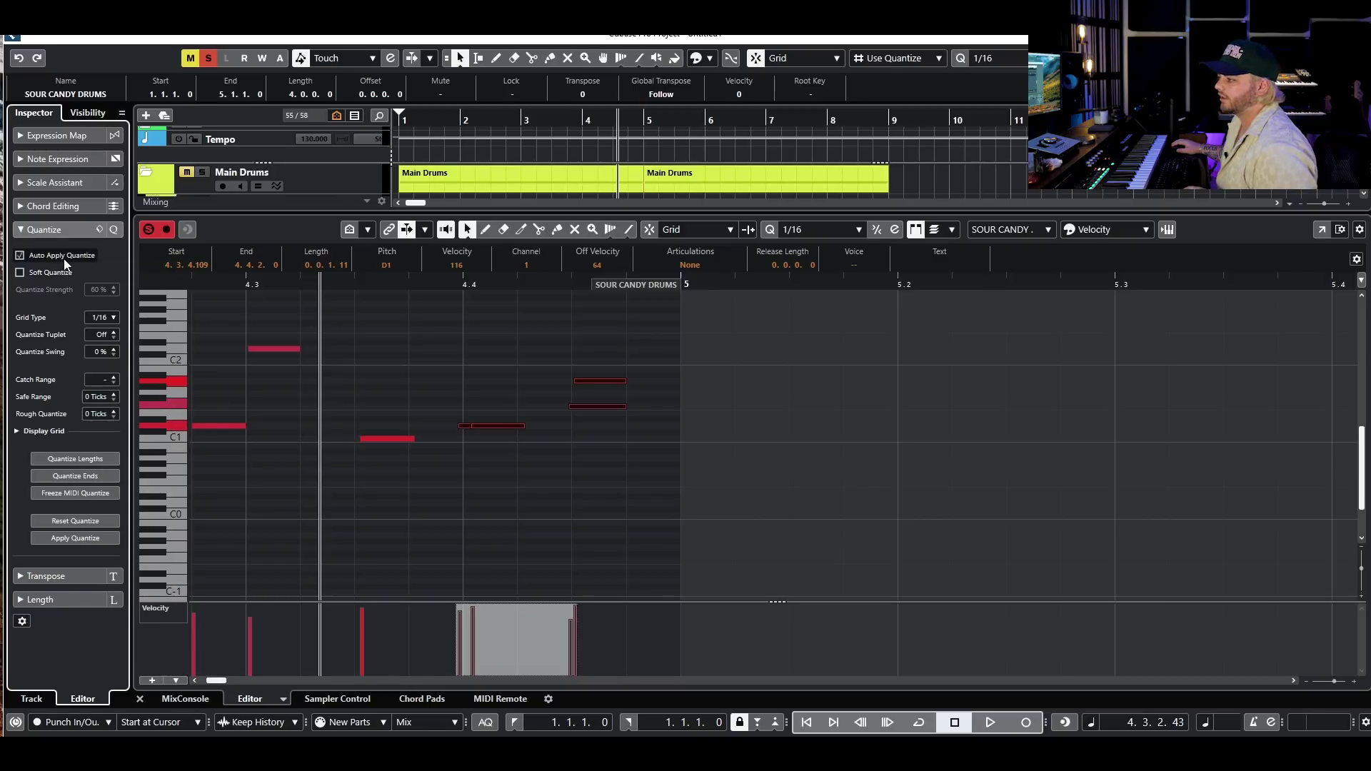
left_click(63, 257)
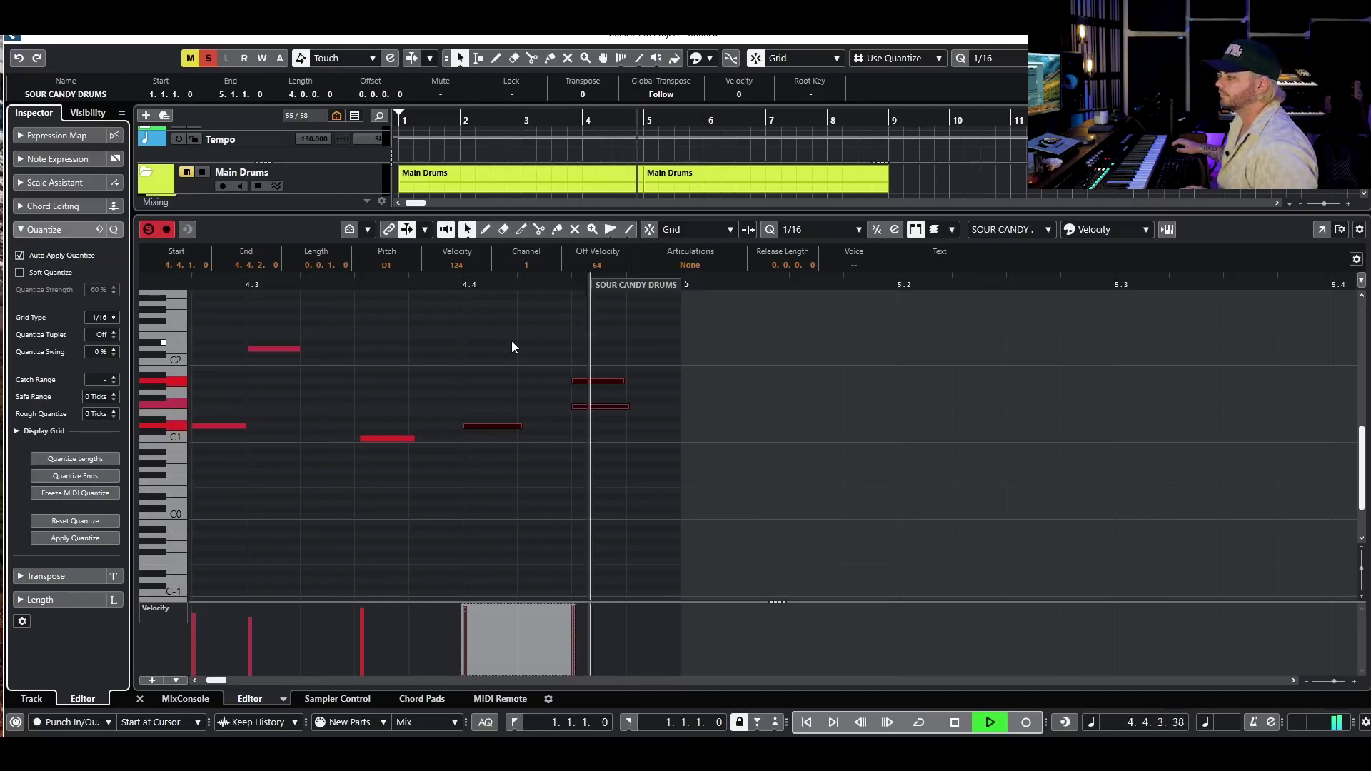
key("space")
Step: Undo the quantizing of the closing hits and play their original timing from about 4.3.2
key("ctrl+z")
key("space")
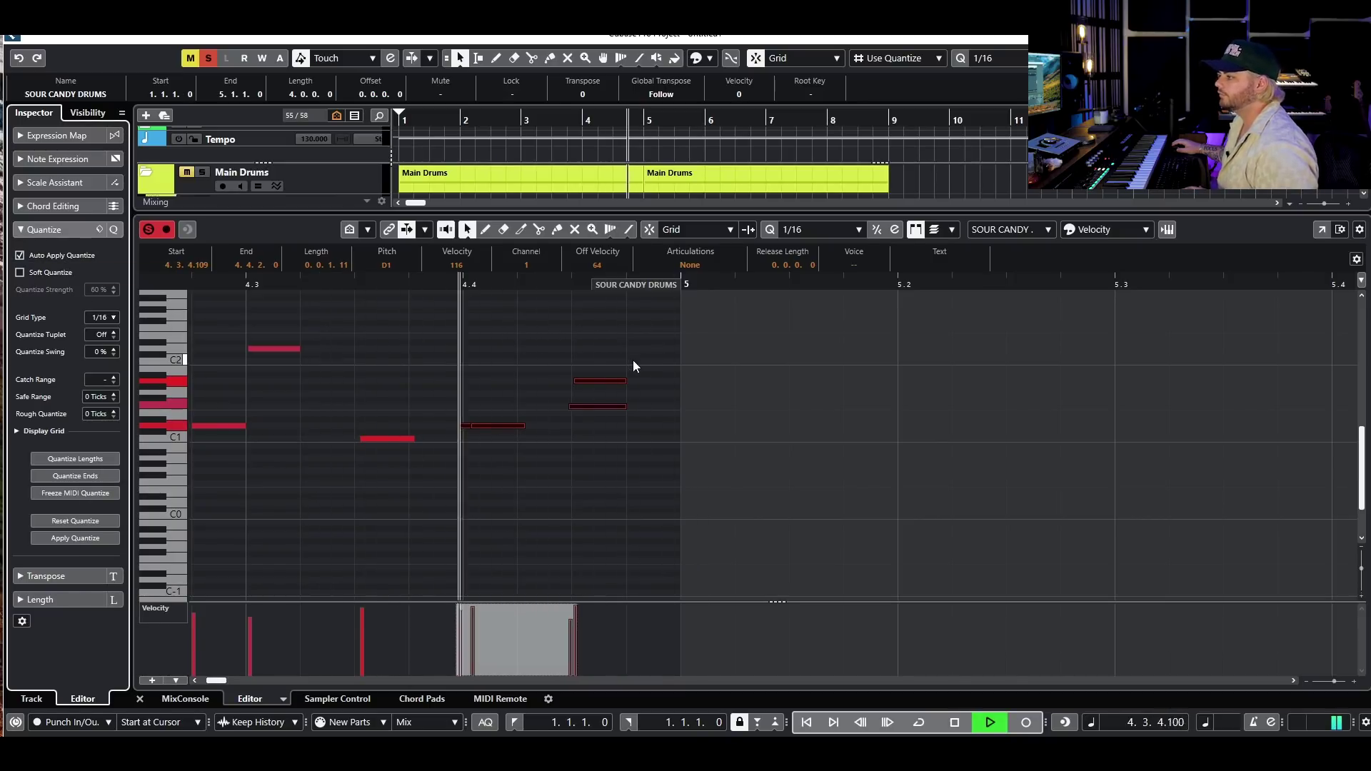
key("space")
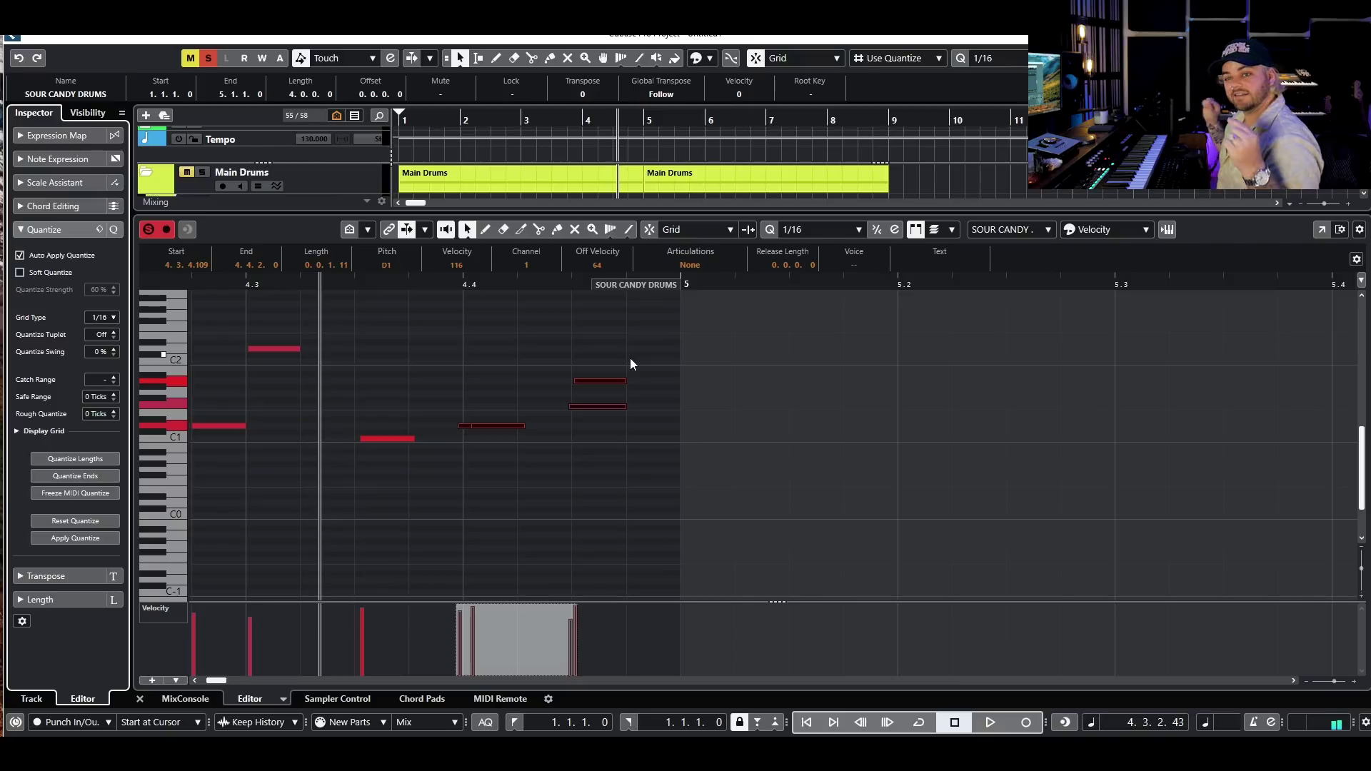
Step: Reopen the first Realistic Velocities part from the project, examine its note timing from bar 3 through bar 4, and close the editor
key("g")
key("g")
key("g")
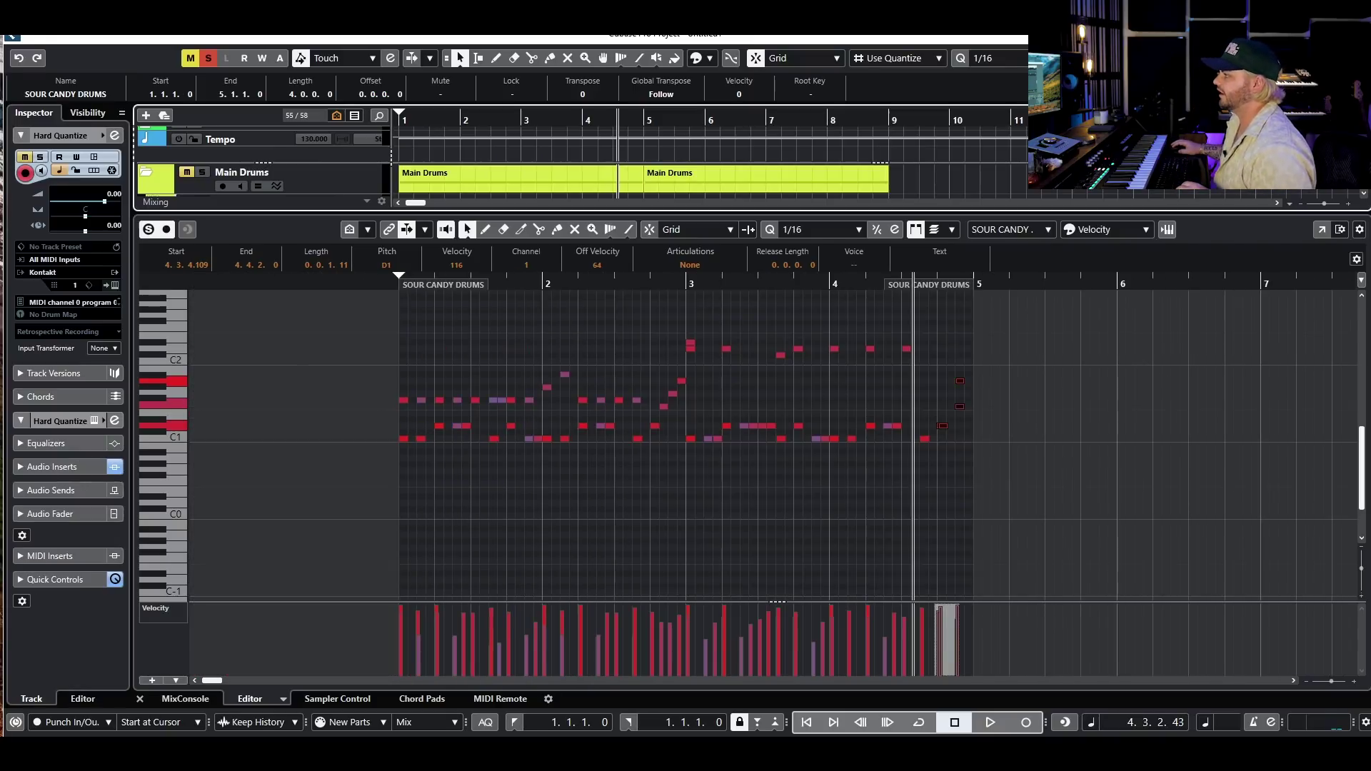
key("ctrl+alt+e")
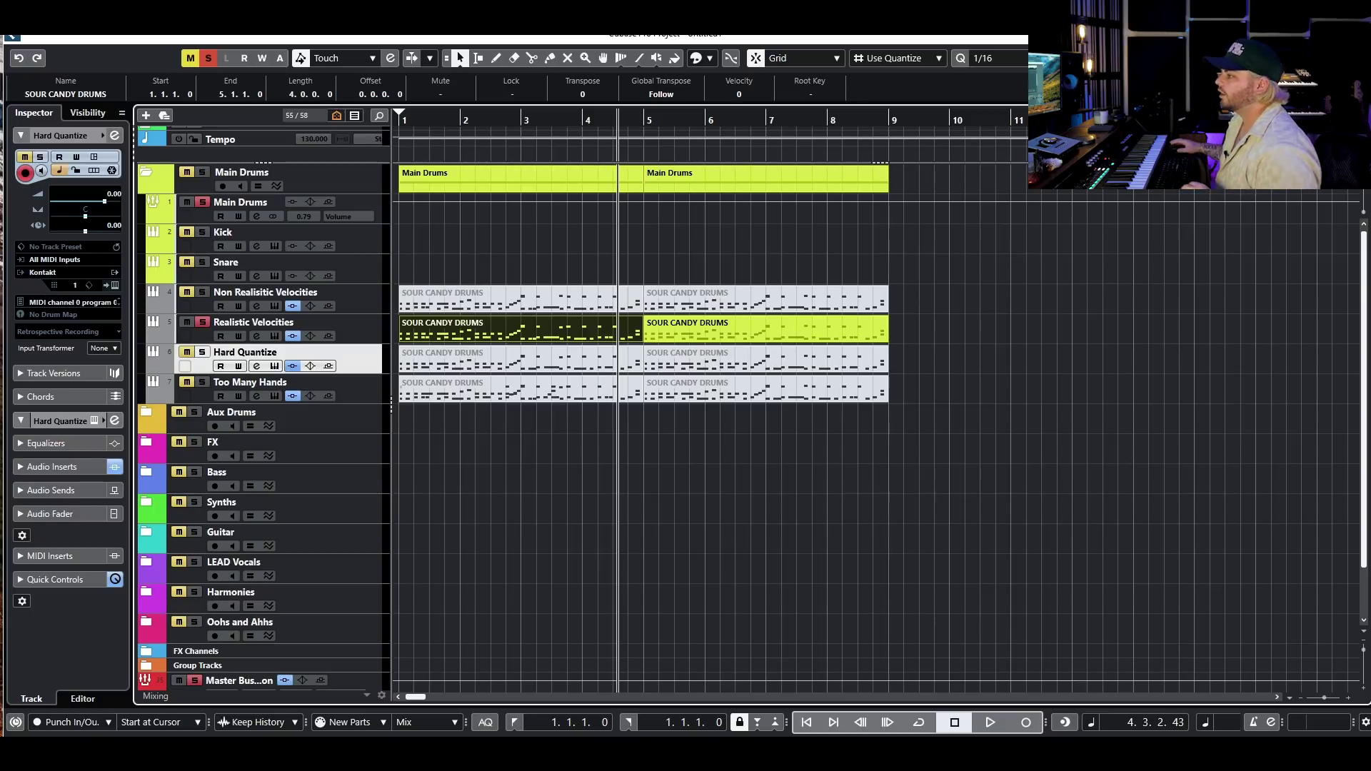
double_click(593, 341)
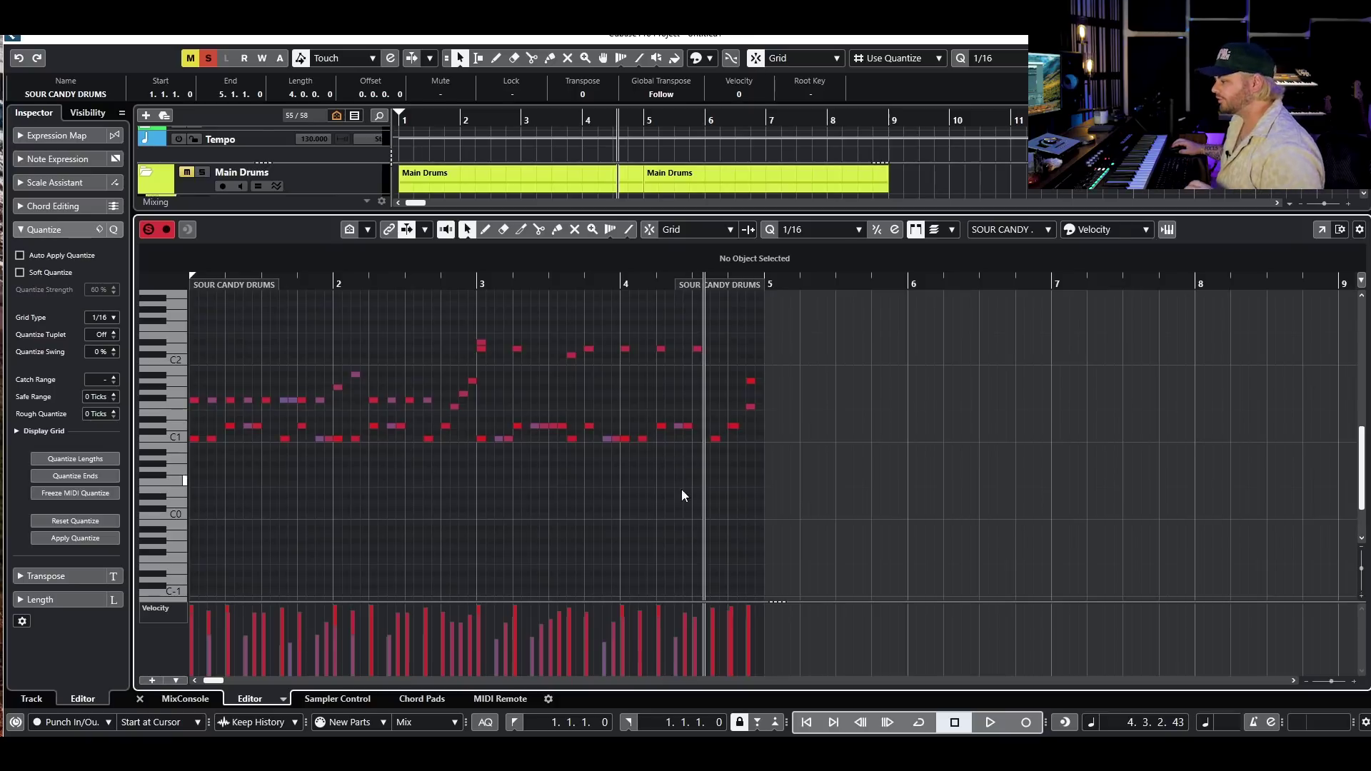
key("h")
key("h")
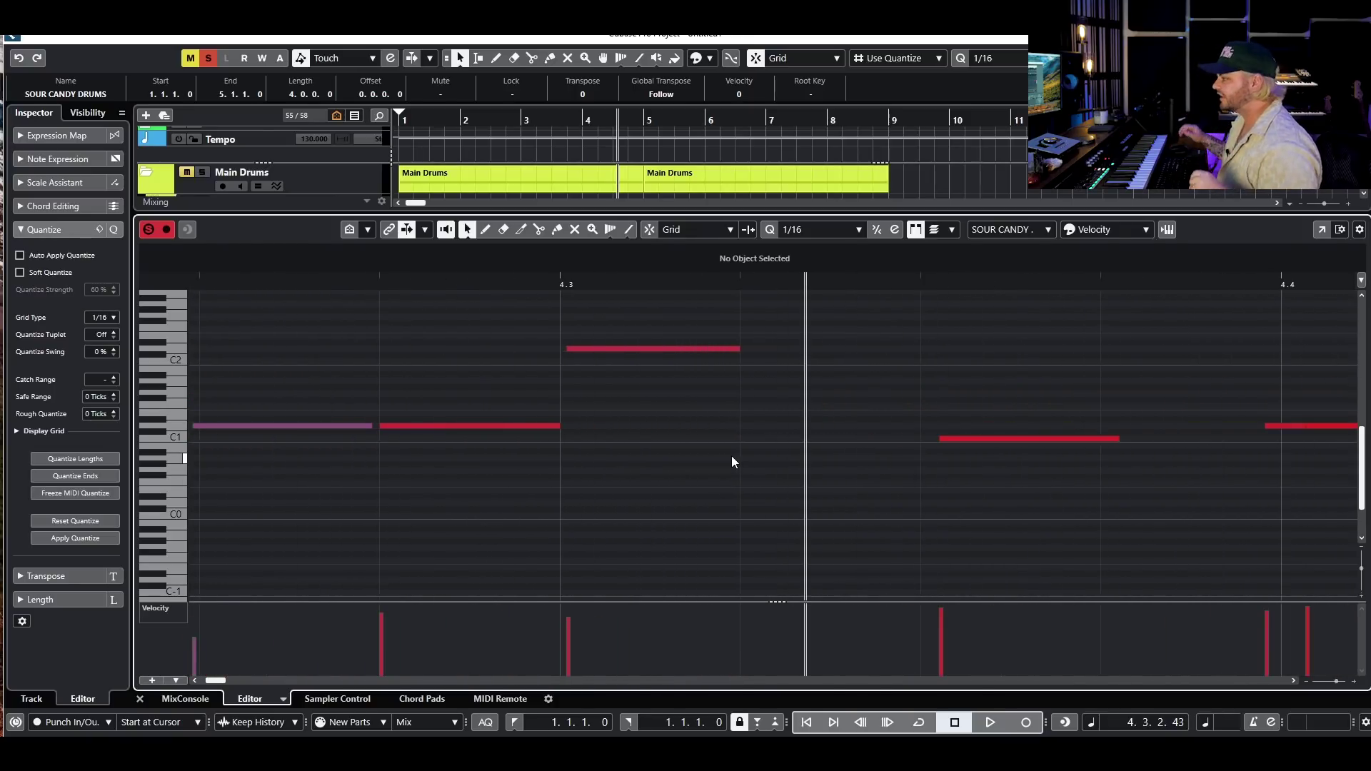
key("g")
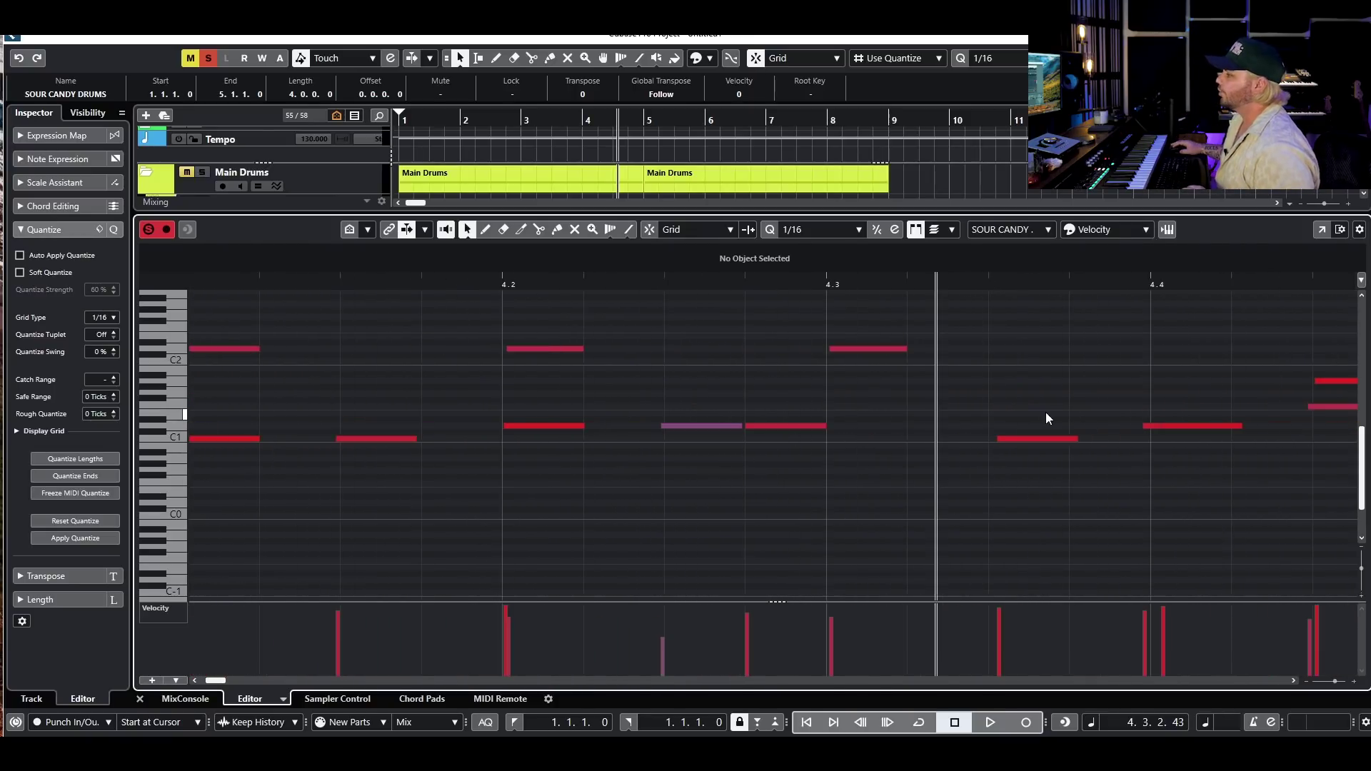
key("g")
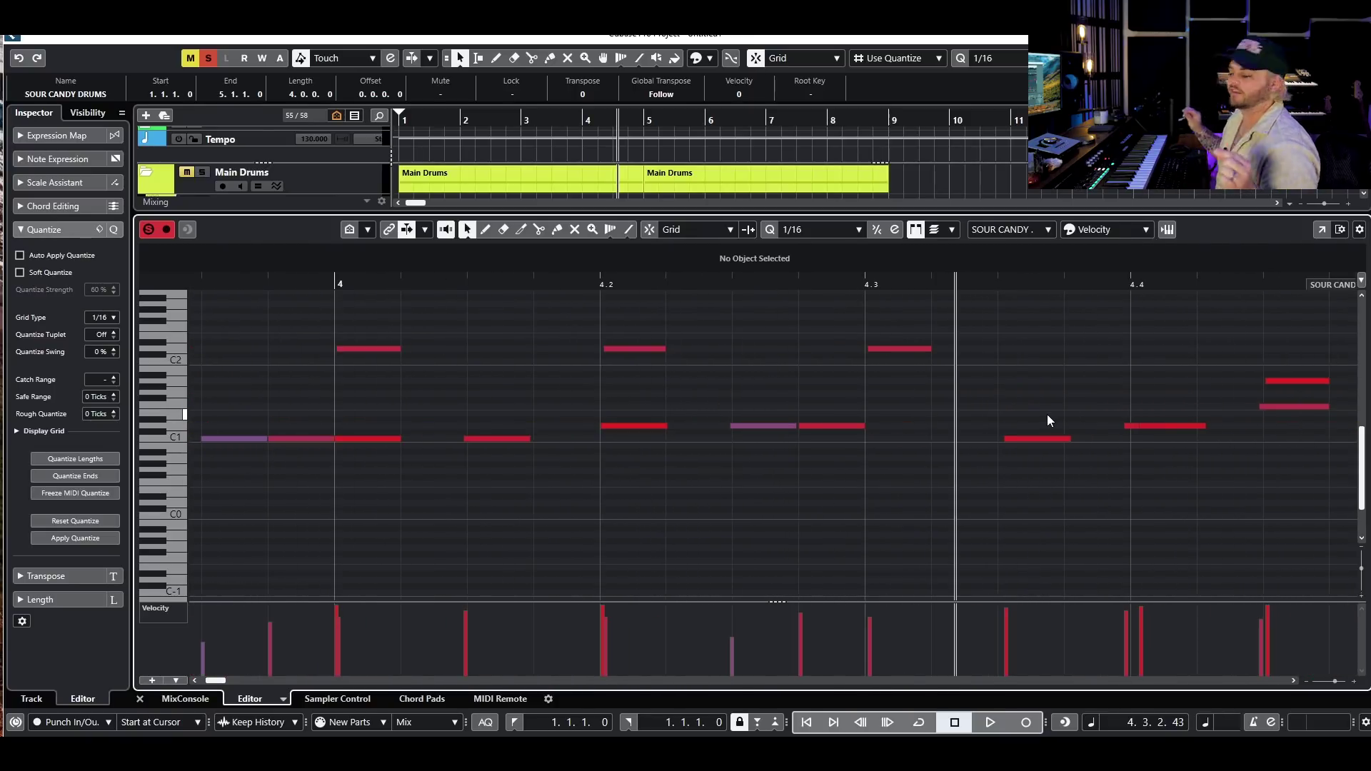
scroll(1055, 405, "down", 3)
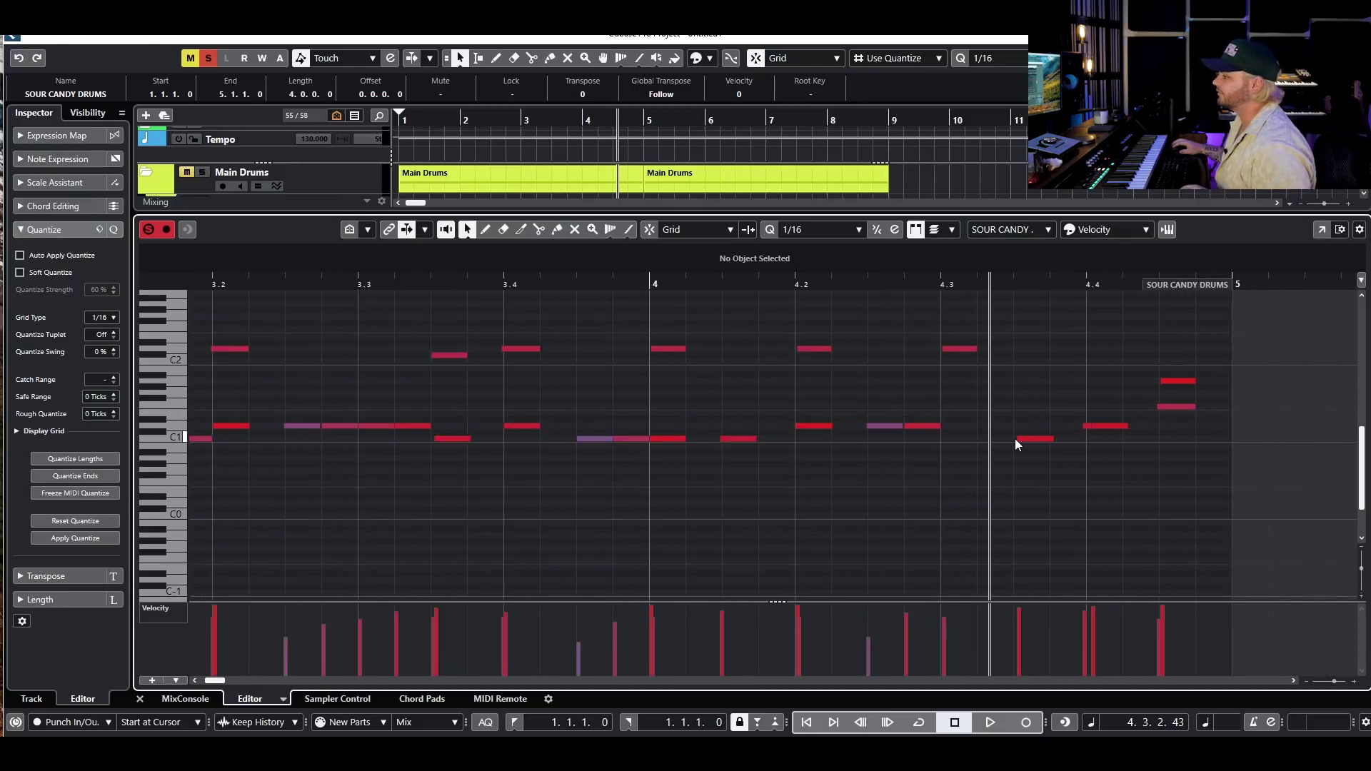
scroll(1014, 438, "down", 4)
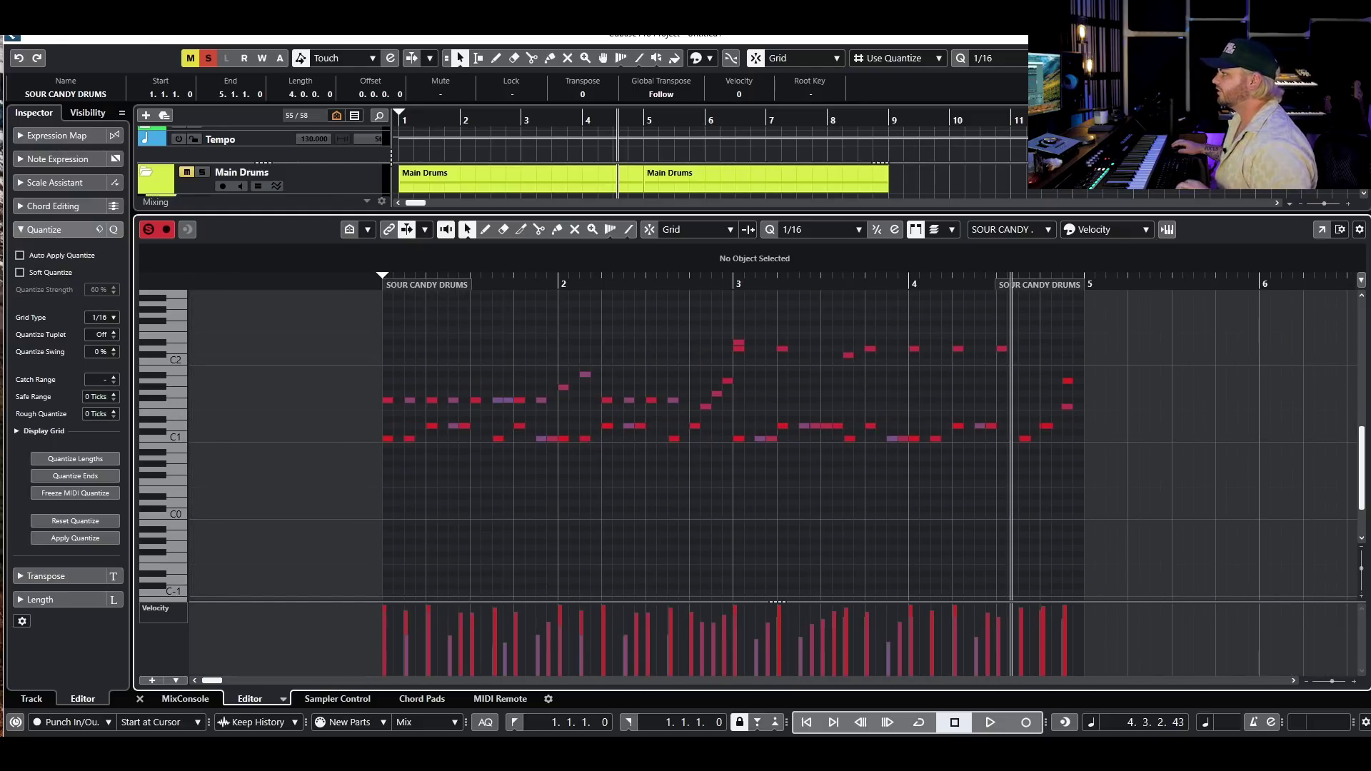
key("ctrl+e")
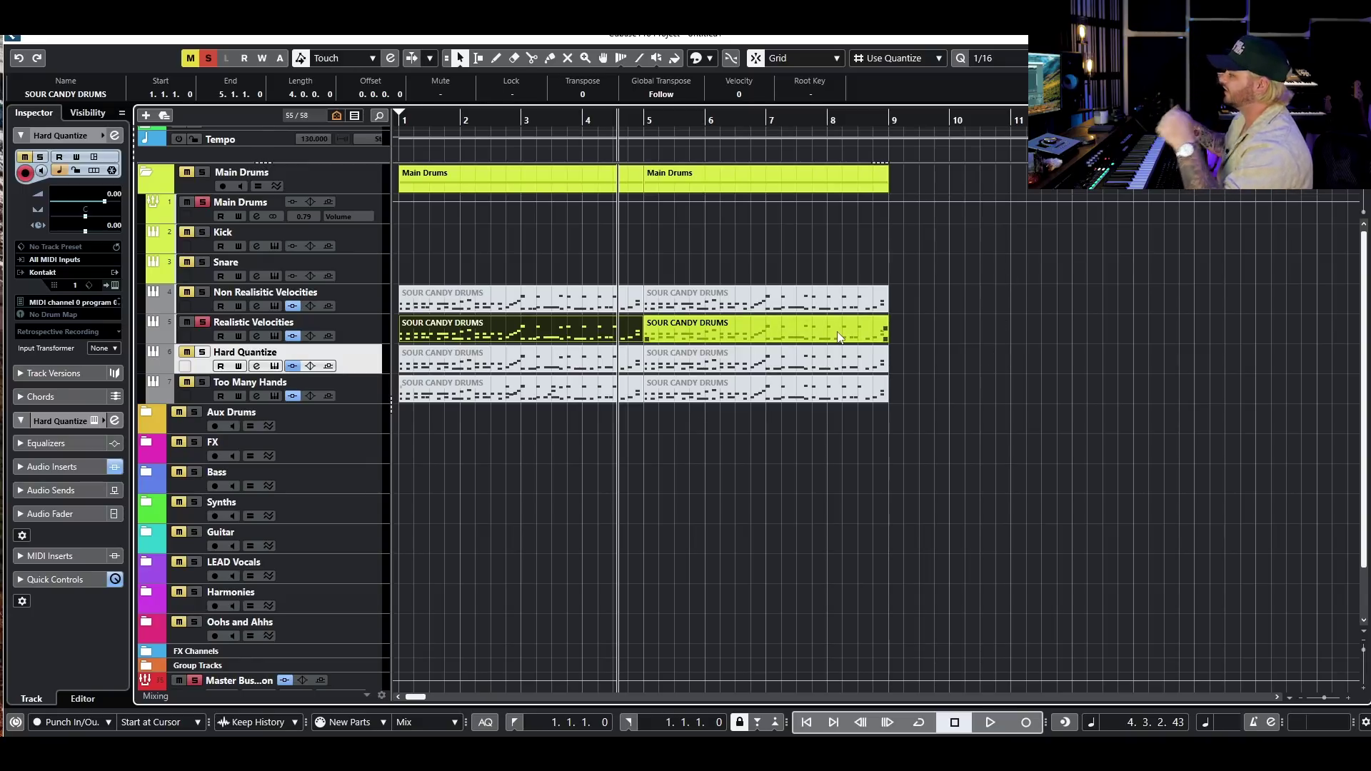
Step: Clear the solo and switch the active drum parts from Realistic Velocities to Too Many Hands
left_click(202, 322)
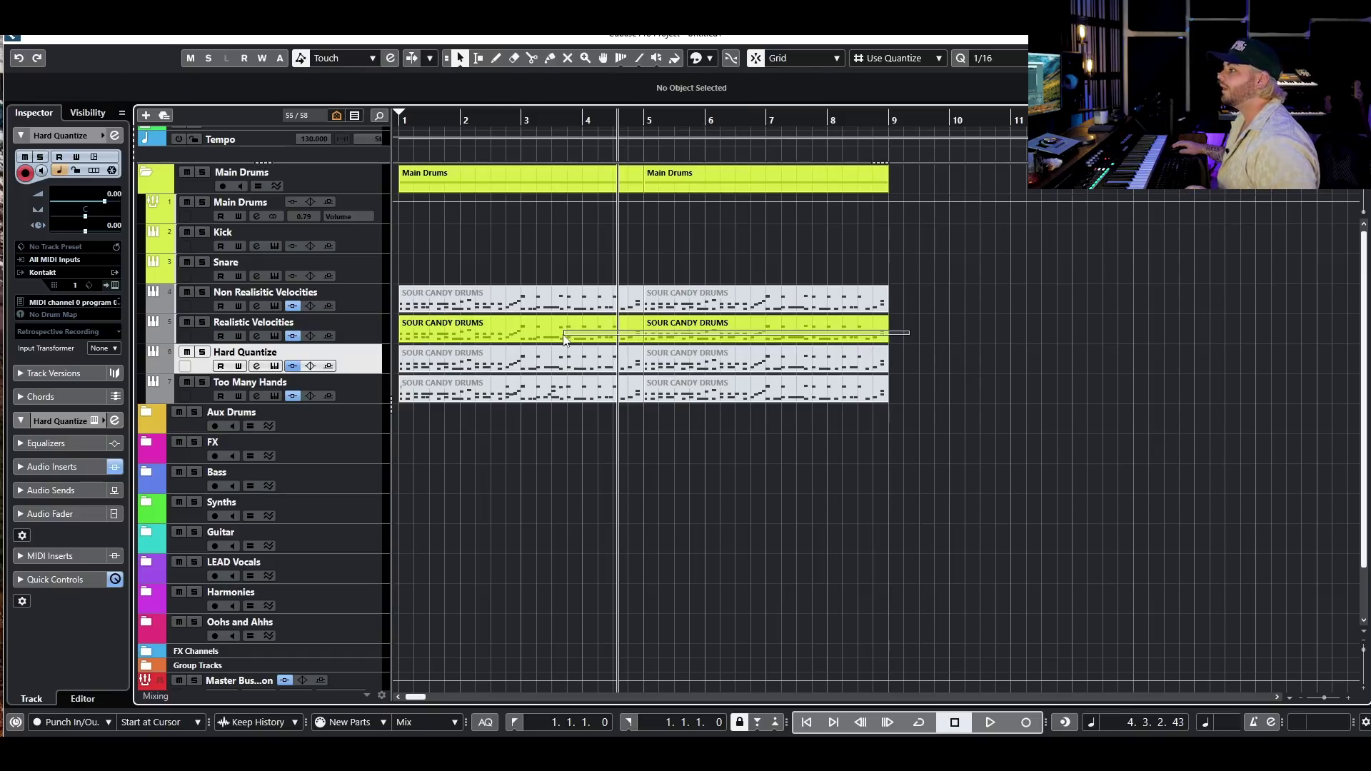
key("shift+m")
key("ctrl+z")
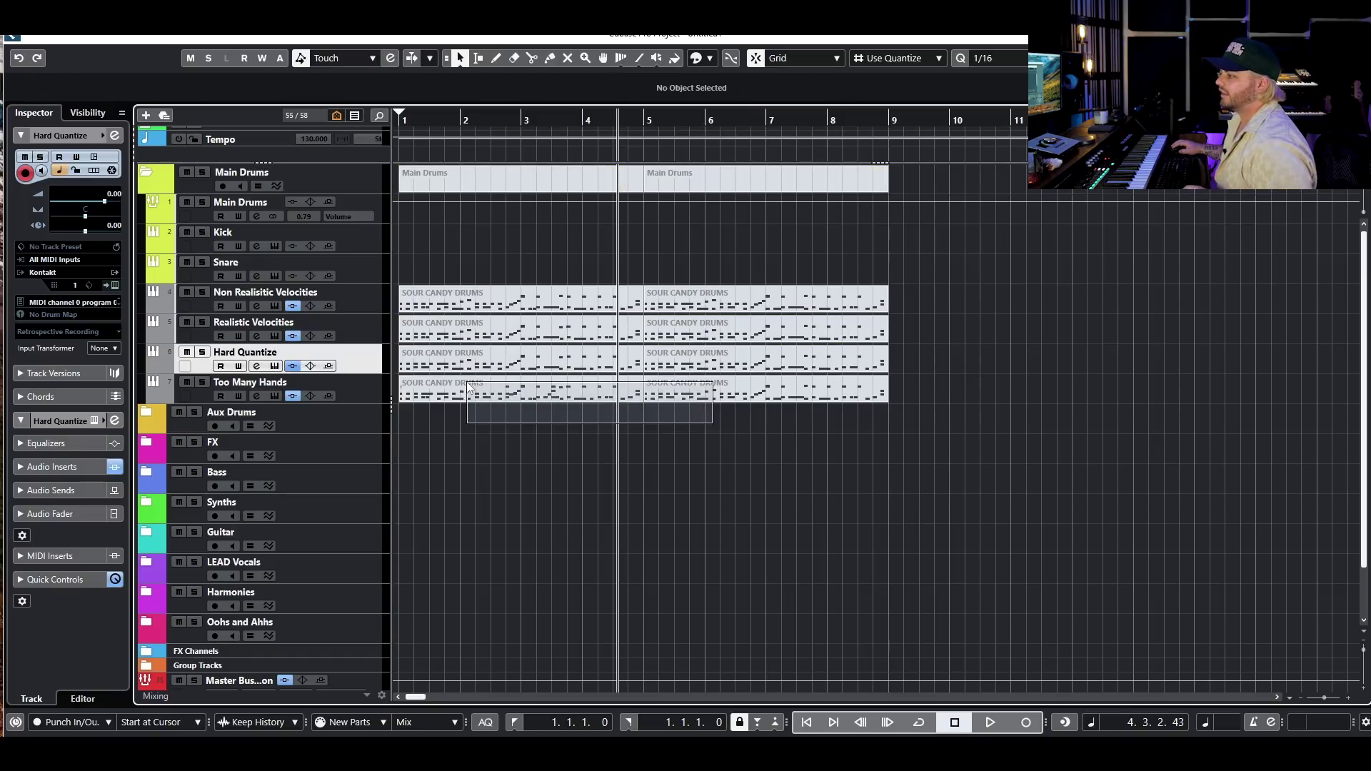
left_click(461, 382)
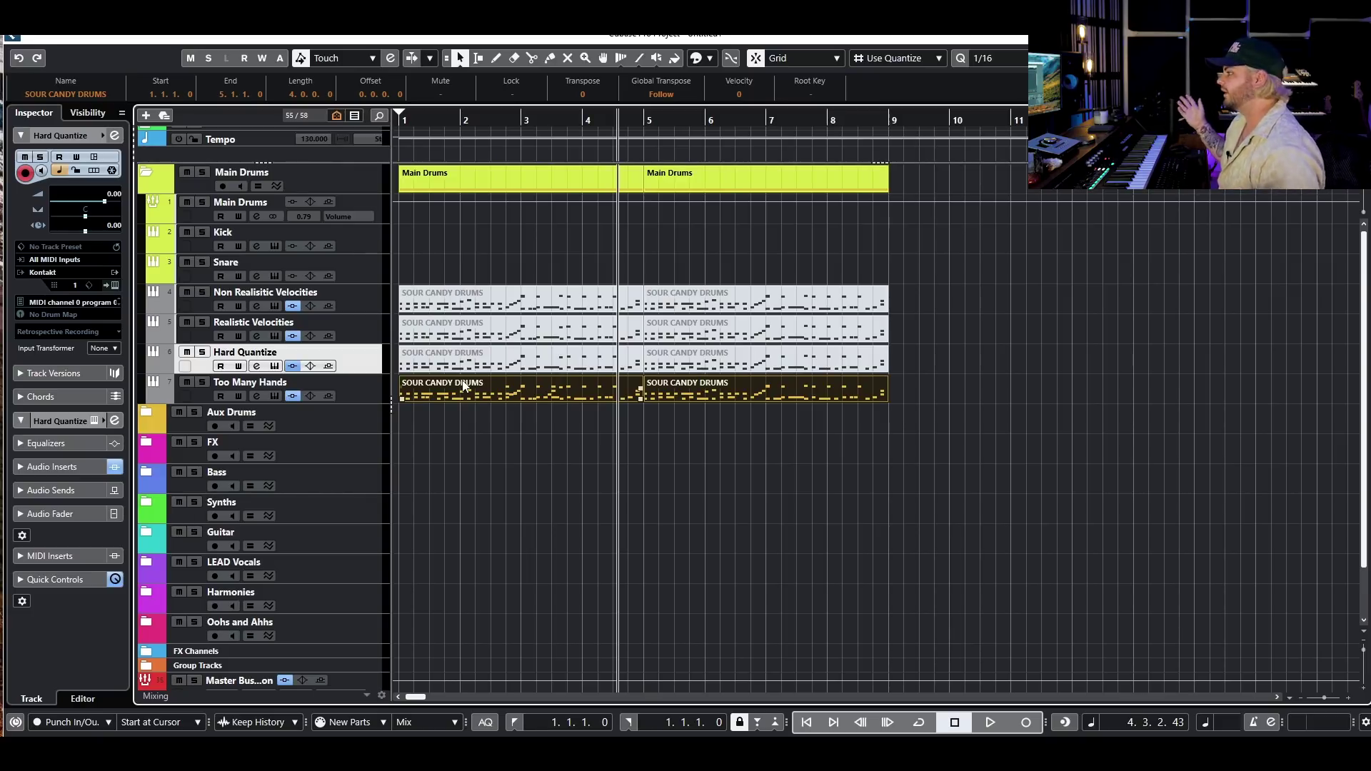
Step: Open the first Too Many Hands part in the Key Editor and look over its overlapping hits across bars 1 to 4
key("h")
key("h")
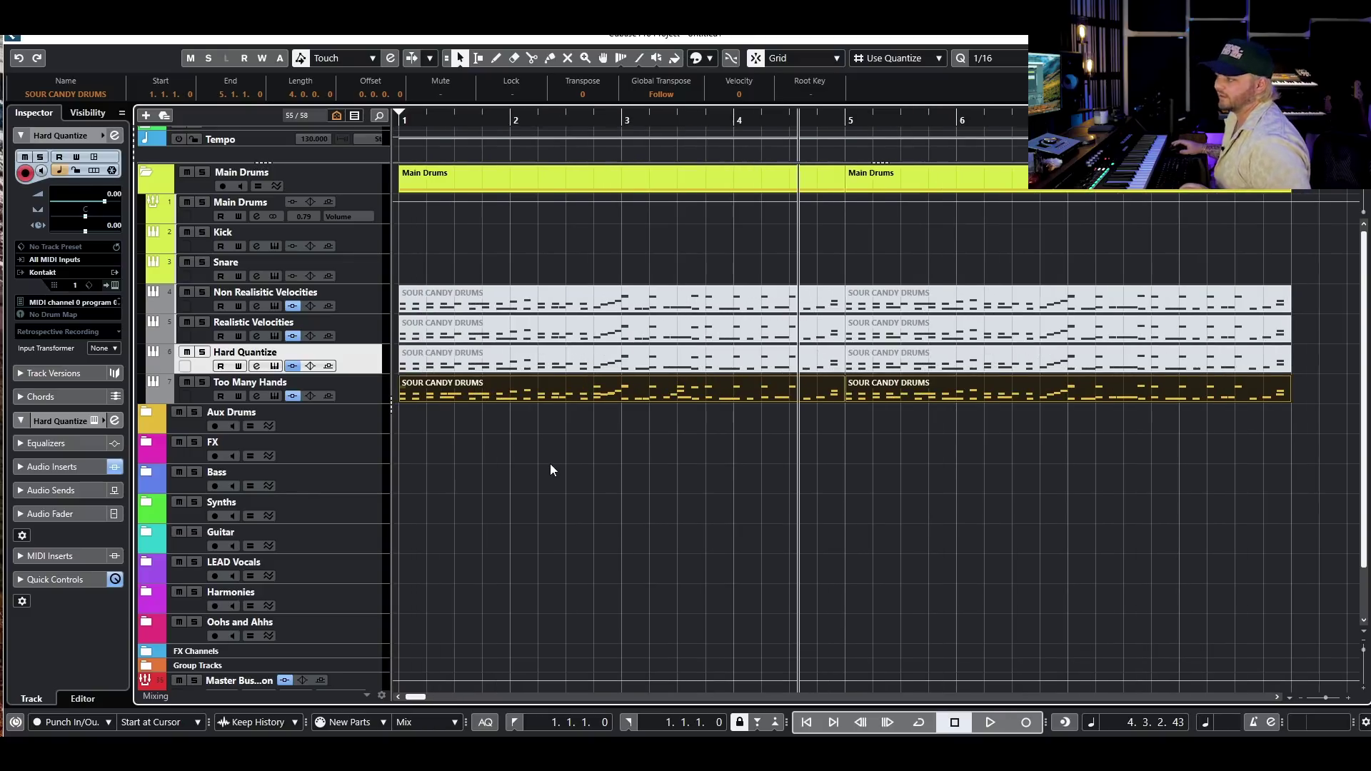
left_click(545, 459)
double_click(499, 401)
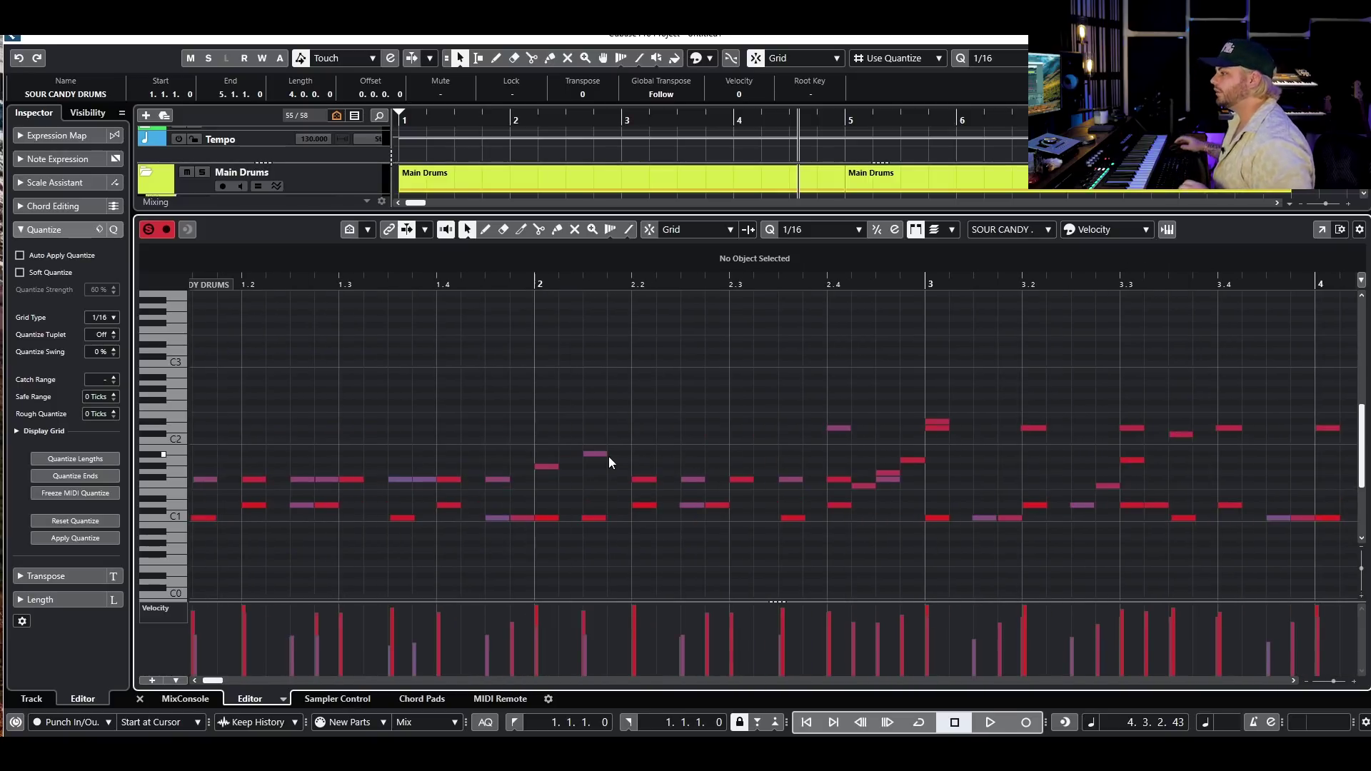
scroll(600, 479, "down", 3)
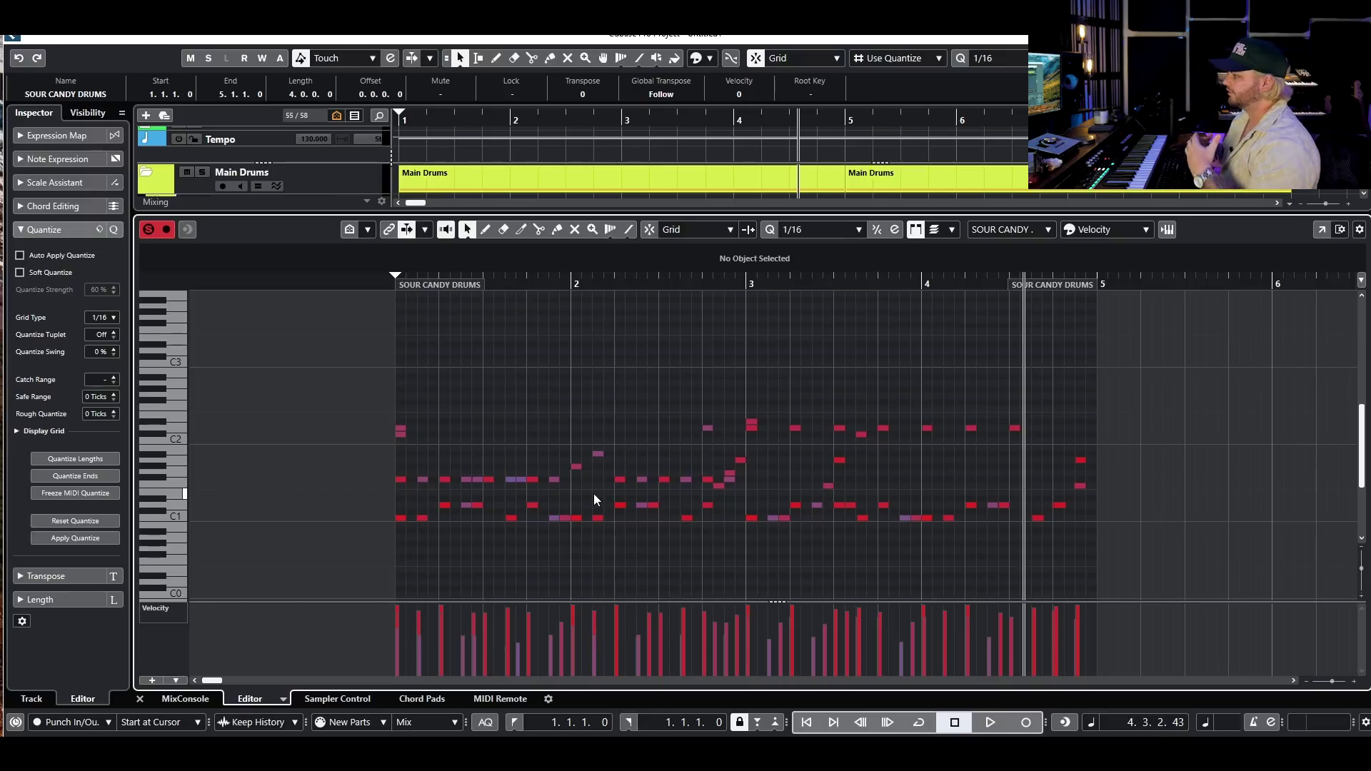
scroll(496, 471, "up", 3)
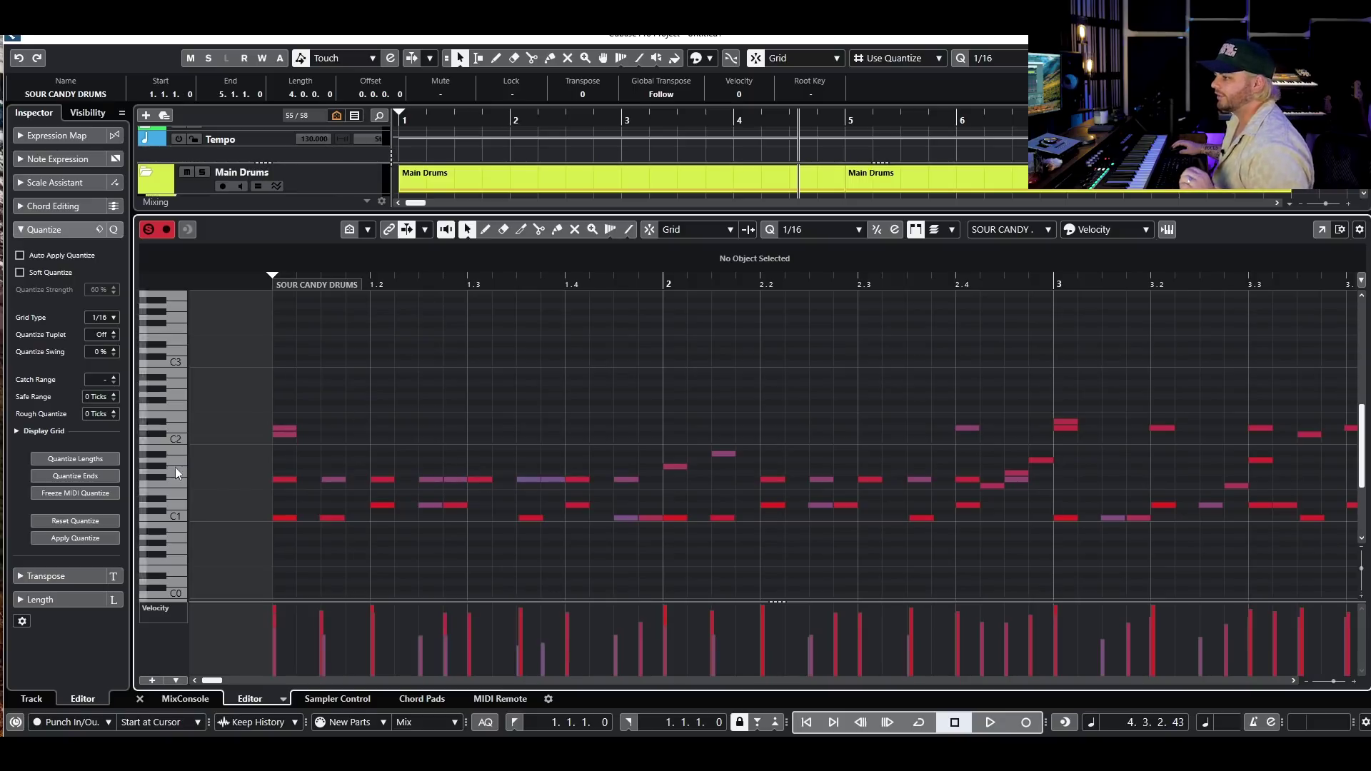
Step: Switch the Too Many Hands part to the Drum Editor
left_click(169, 606)
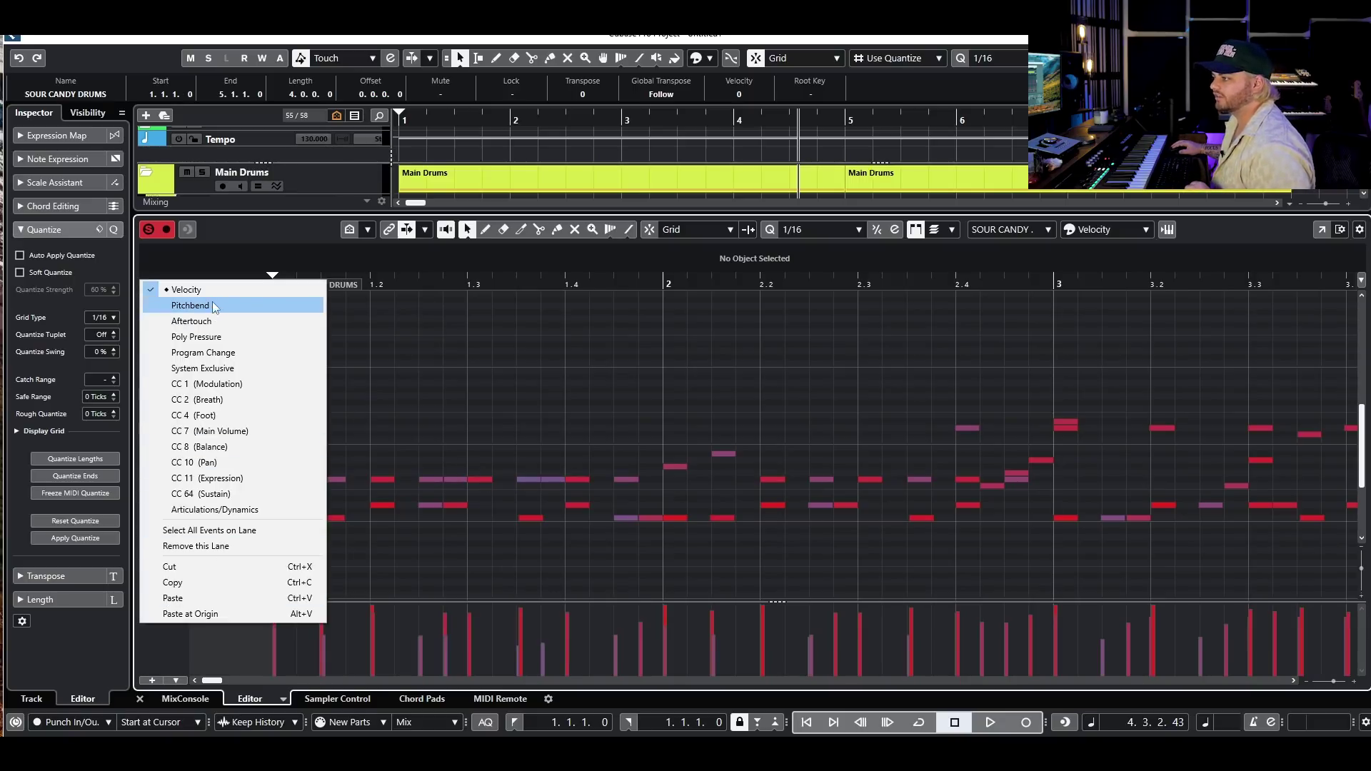
left_click(320, 696)
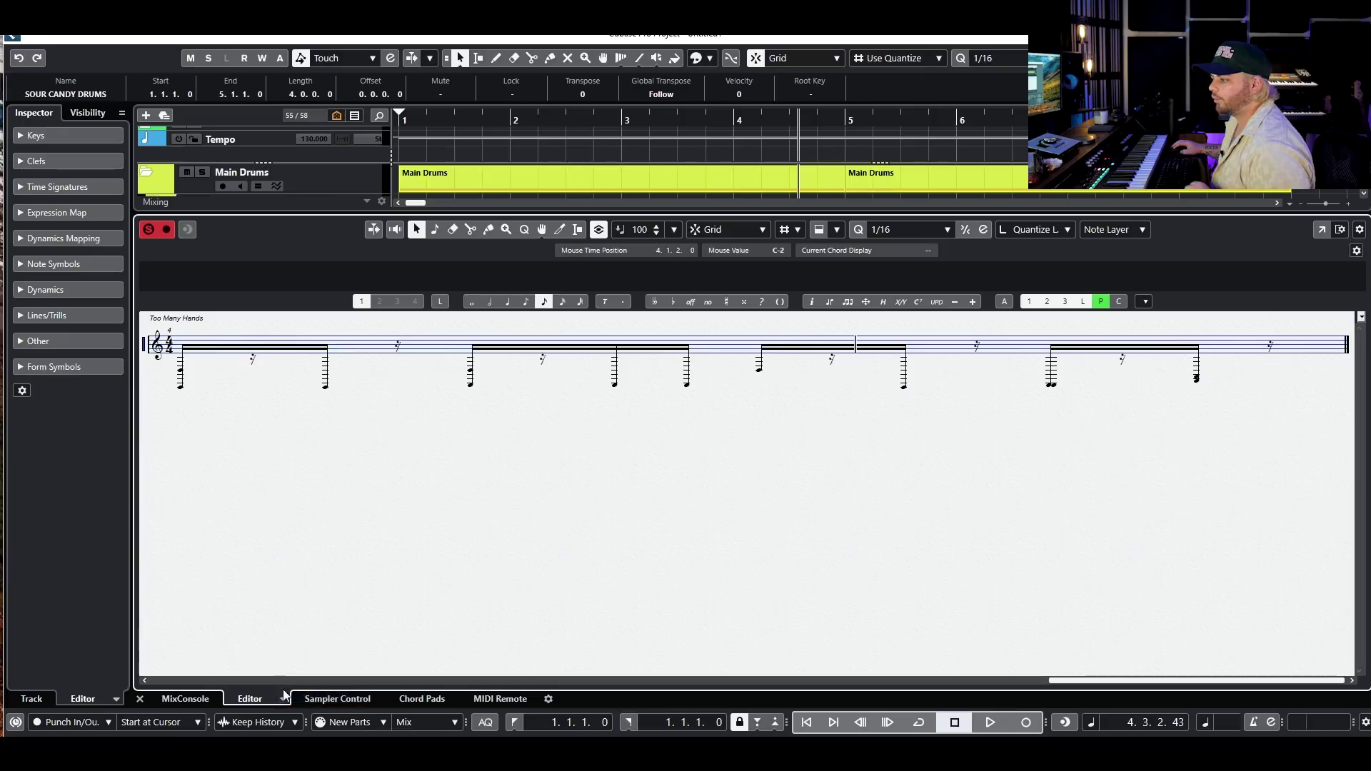
left_click(283, 699)
left_click(300, 682)
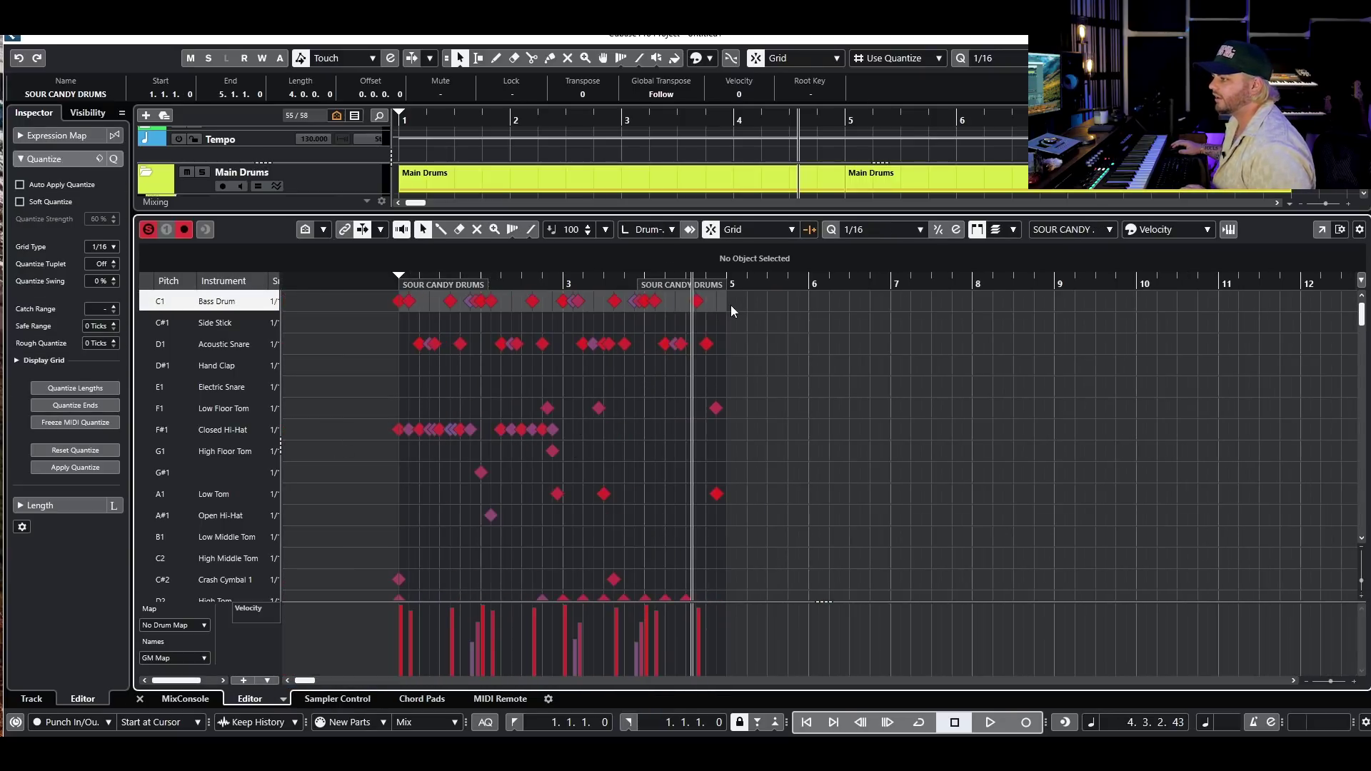
Step: Highlight all Bass Drum hits and examine them against the snare, hi-hat, tom and cymbal lanes, leaving nothing selected
left_click_drag(730, 306, 355, 291)
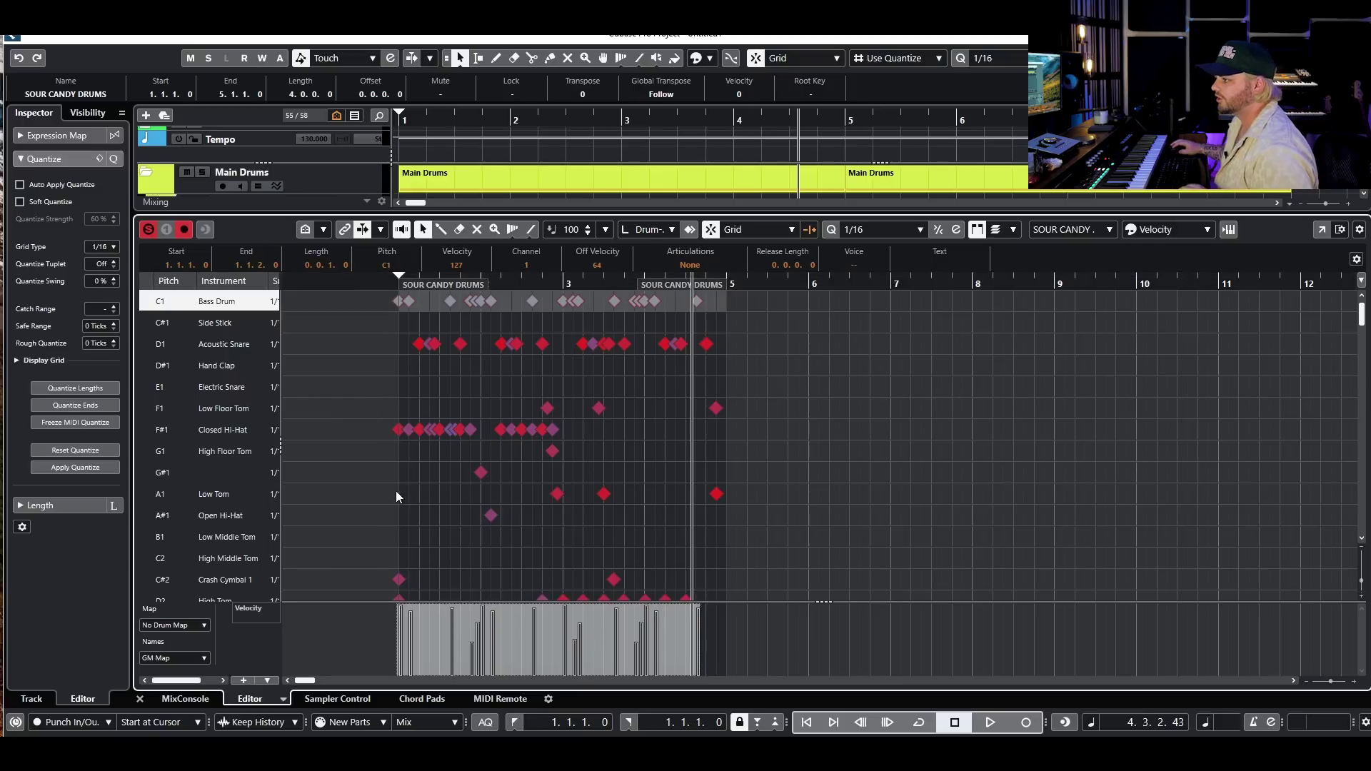
left_click(400, 488)
scroll(422, 493, "down", 3)
scroll(415, 487, "up", 4)
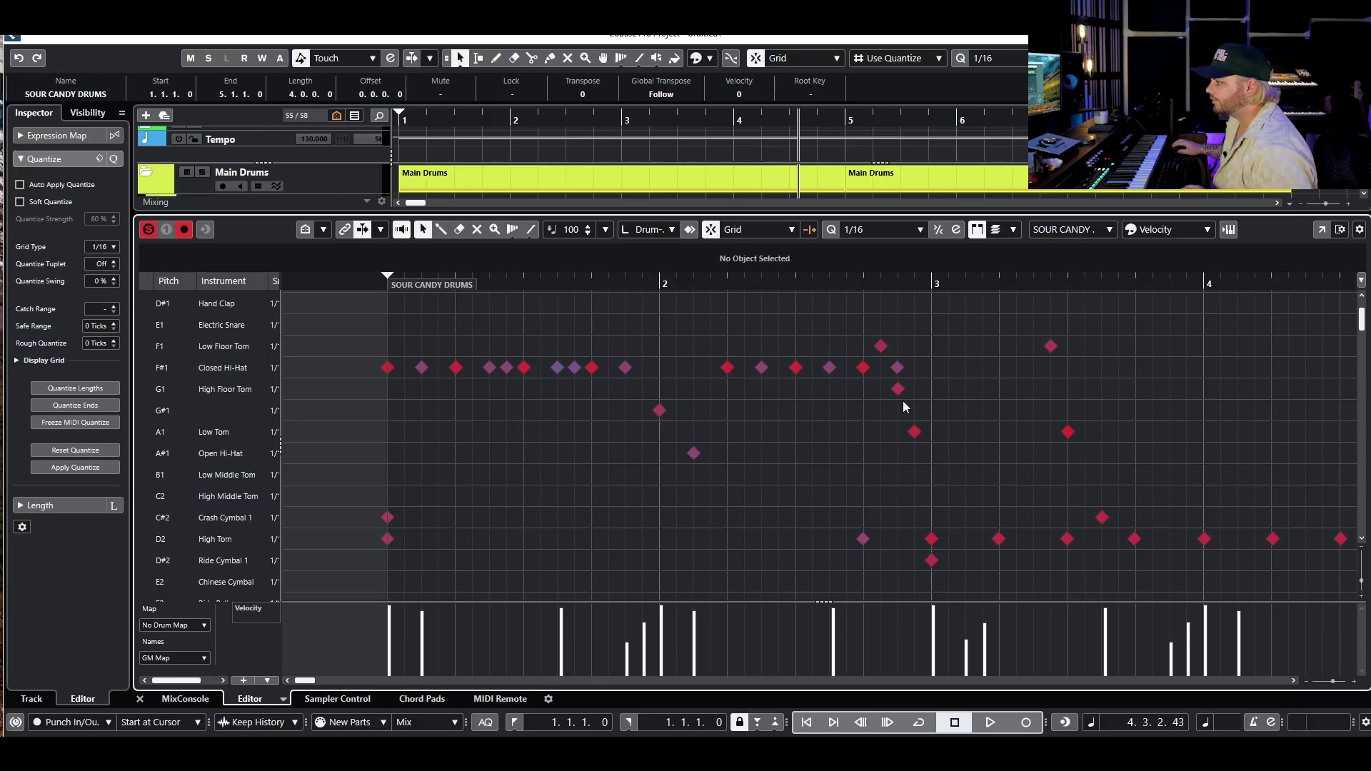
key("g")
scroll(966, 563, "up", 3)
scroll(961, 561, "down", 3)
scroll(960, 558, "up", 3)
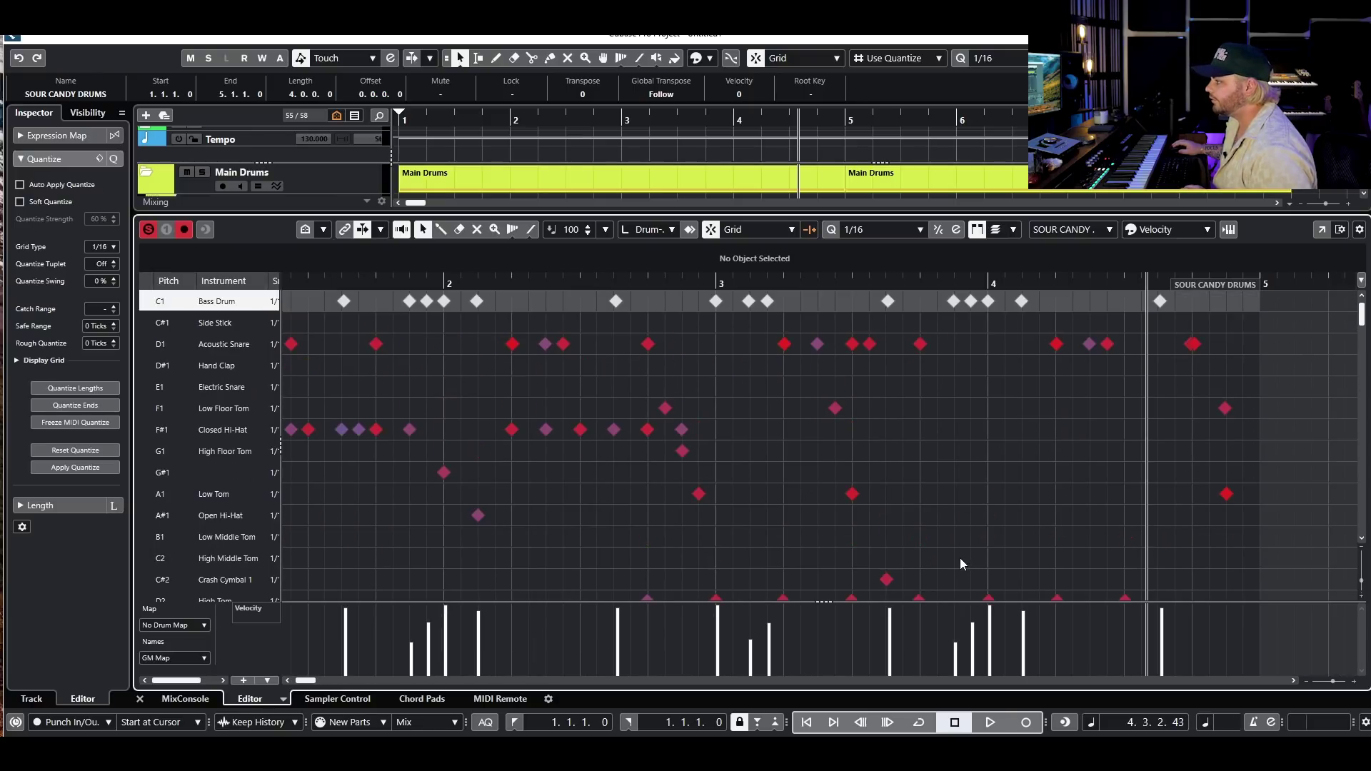
key("g")
left_click_drag(781, 301, 341, 302)
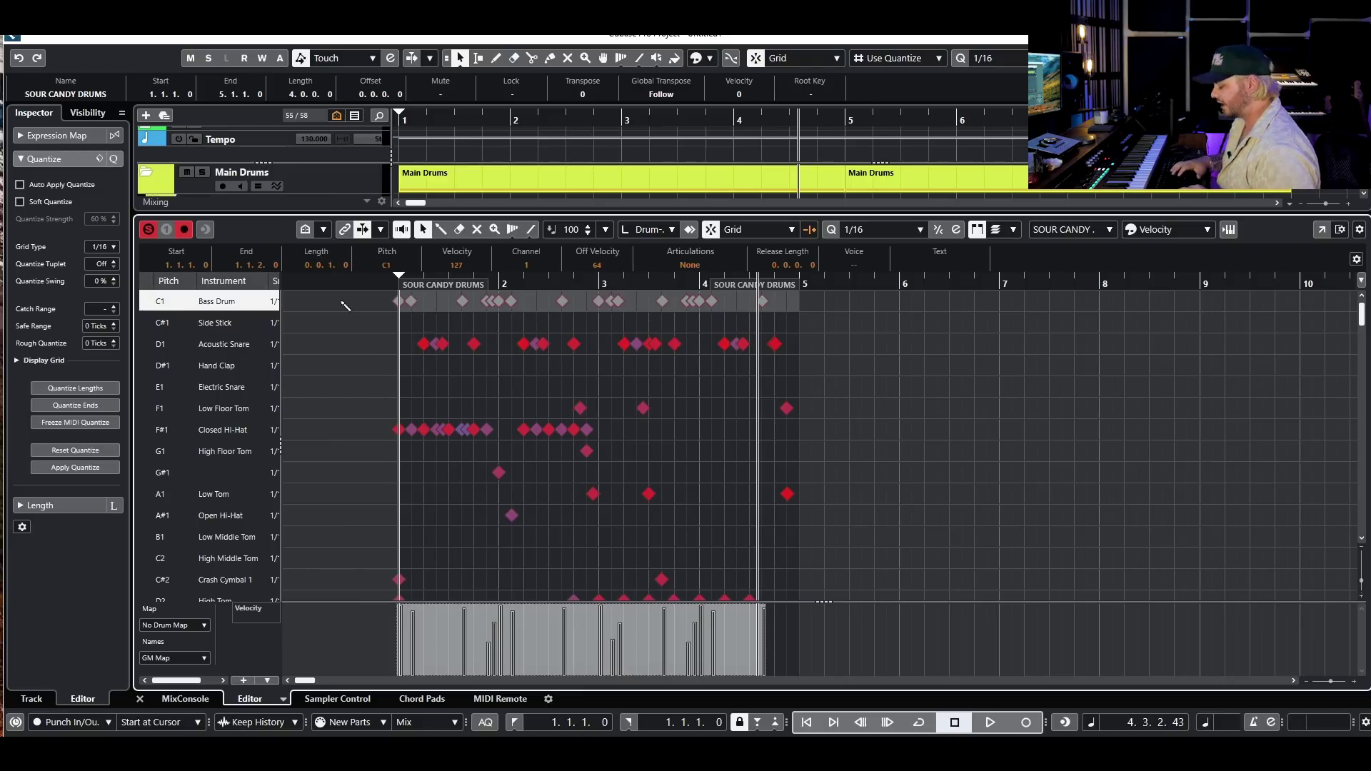
left_click(461, 371)
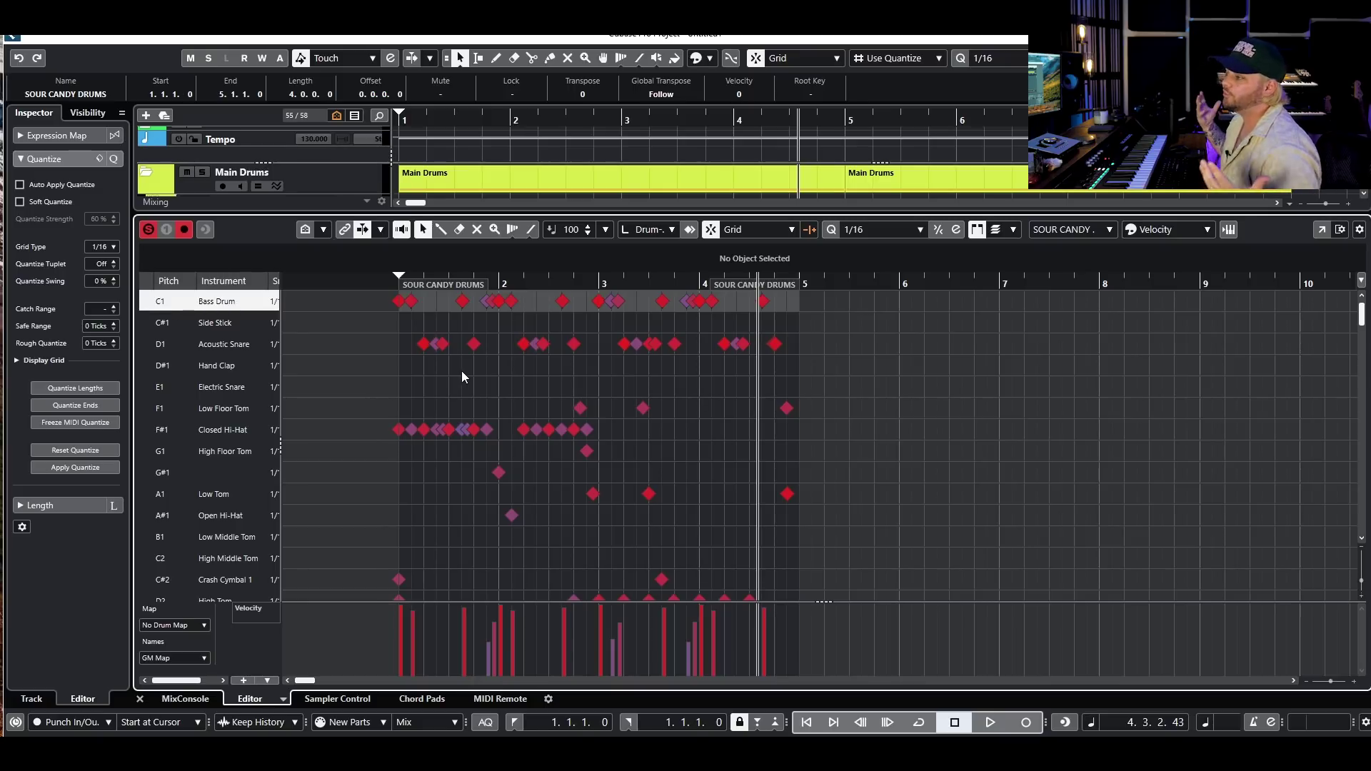
Step: Play the Too Many Hands part from bar 1 into bar 4, and examine its hi-hat, tom and cymbal lanes
left_click(390, 285)
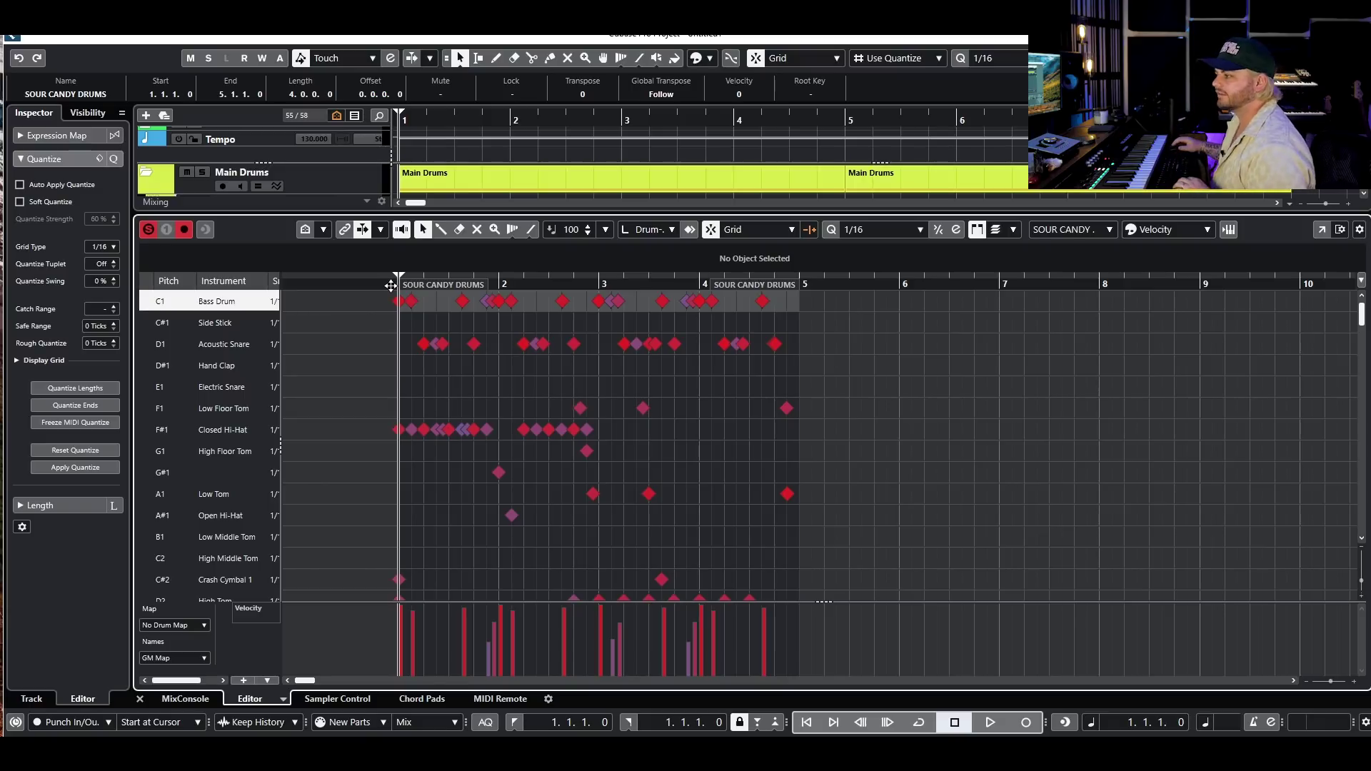
key("space")
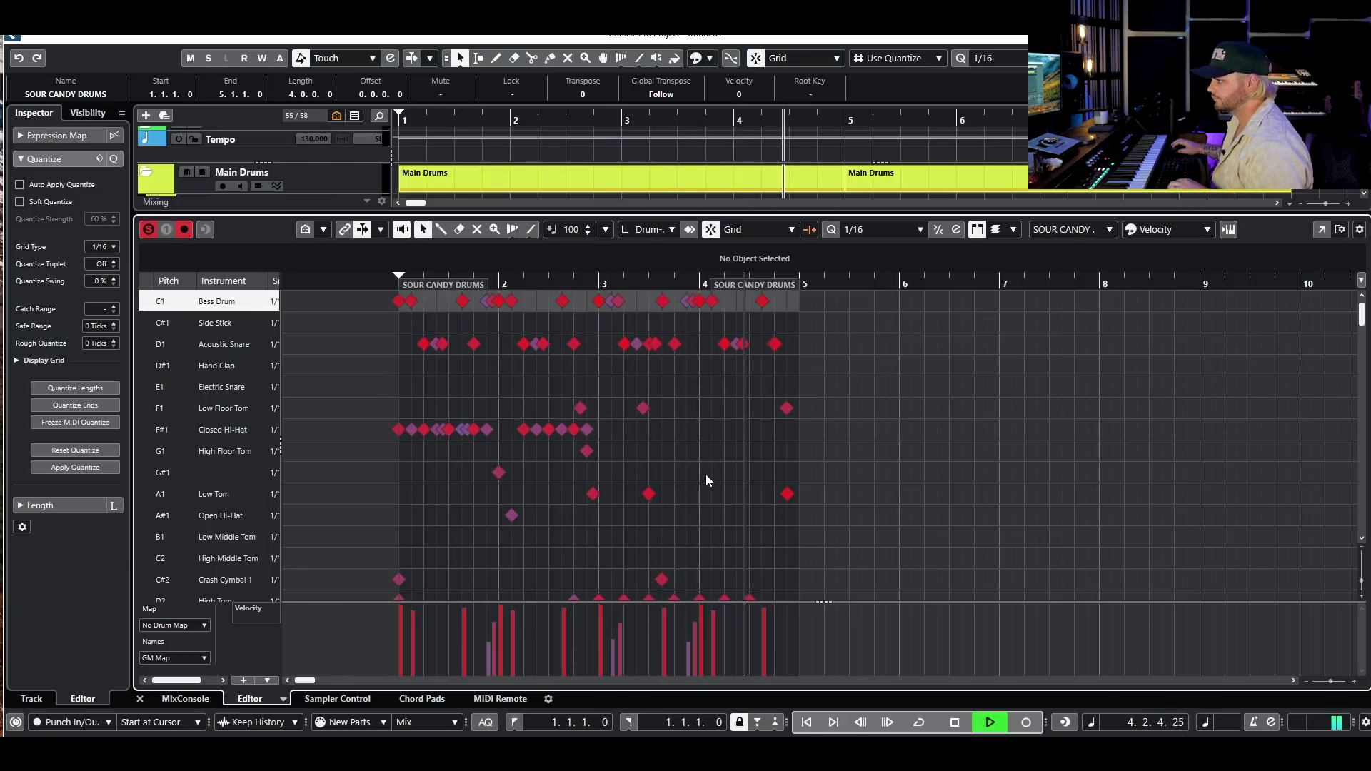
key("space")
scroll(603, 439, "up", 4, "ctrl")
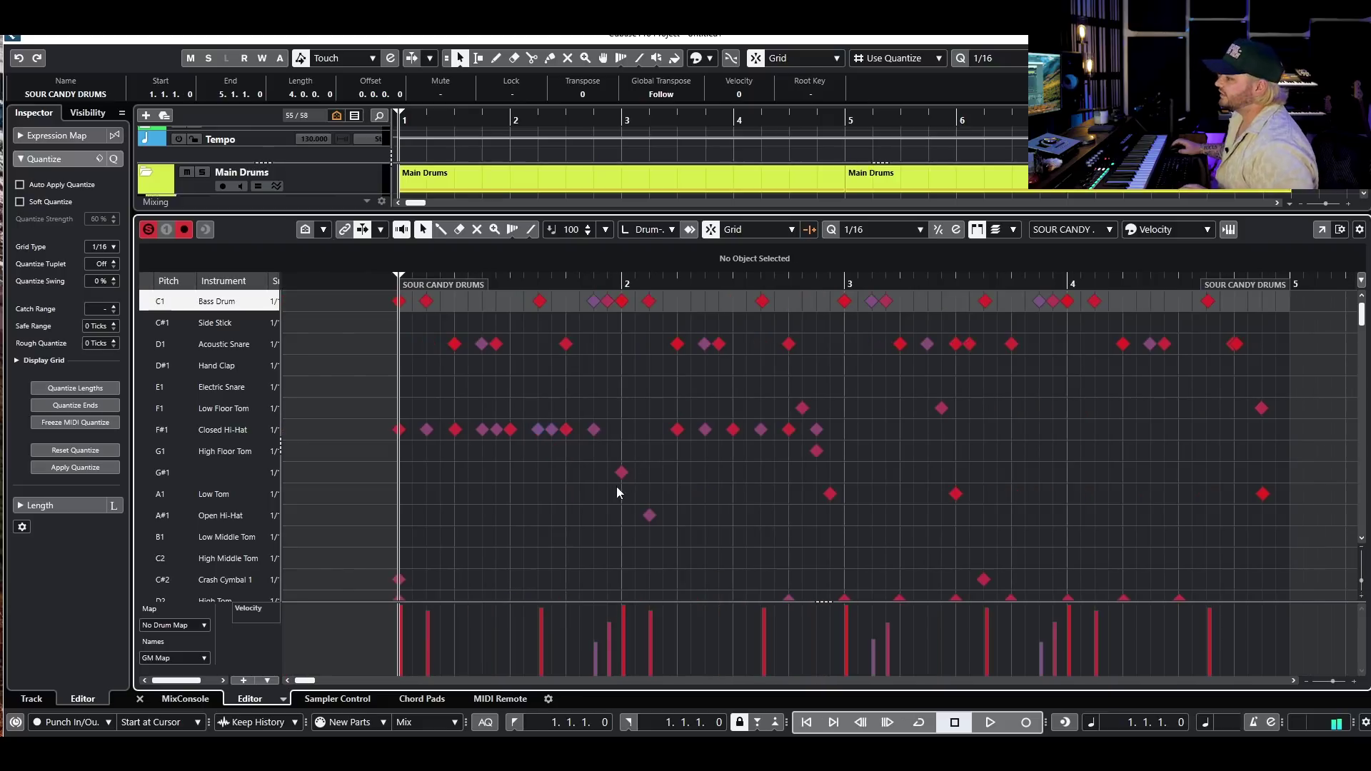
scroll(391, 432, "down", 2)
scroll(391, 433, "up", 2)
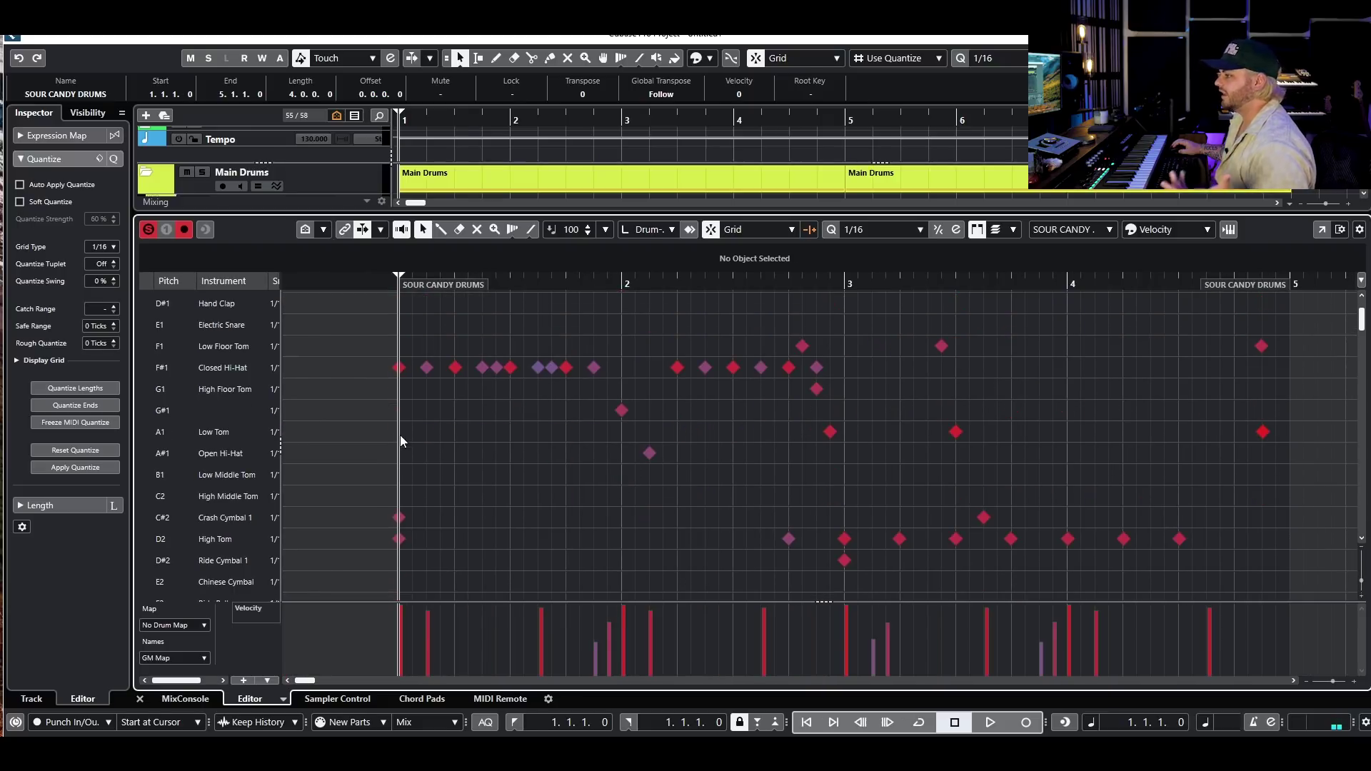
Step: Compare the Bass Drum and Acoustic Snare lanes with the hi-hat, tom and cymbal lanes across bars 1 to 4
scroll(587, 404, "right", 2, "shift")
scroll(588, 418, "up", 2)
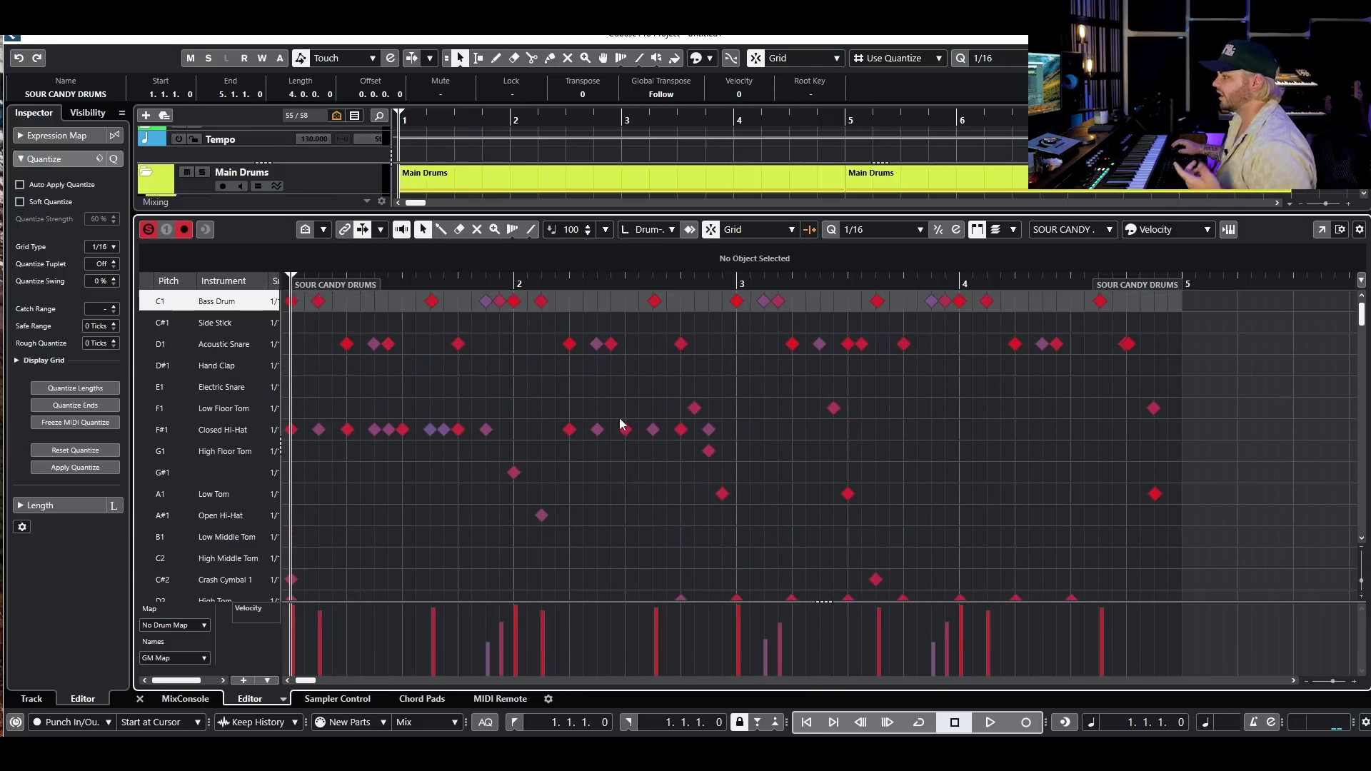
scroll(483, 400, "left", 3, "shift")
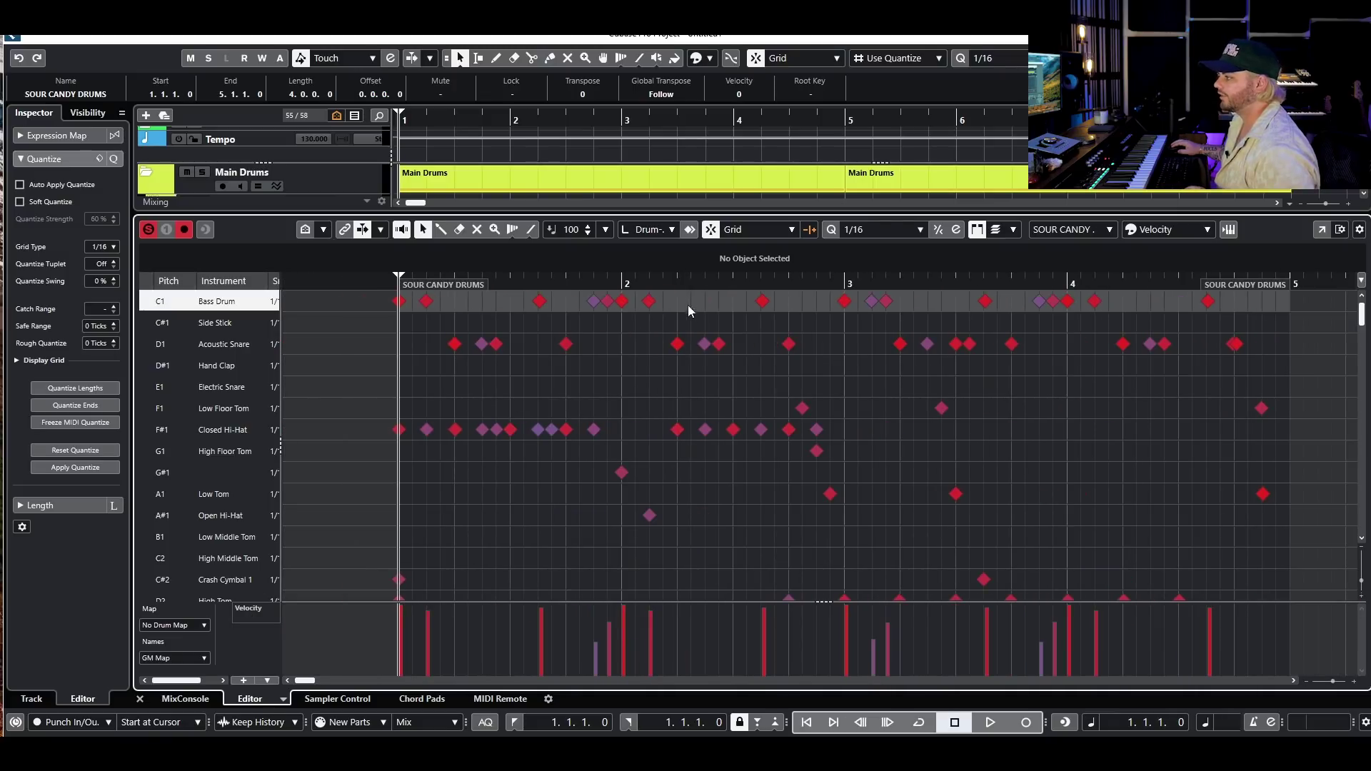
scroll(820, 363, "right", 2, "shift")
scroll(820, 363, "down", 2)
scroll(769, 366, "up", 2)
scroll(794, 371, "down", 2)
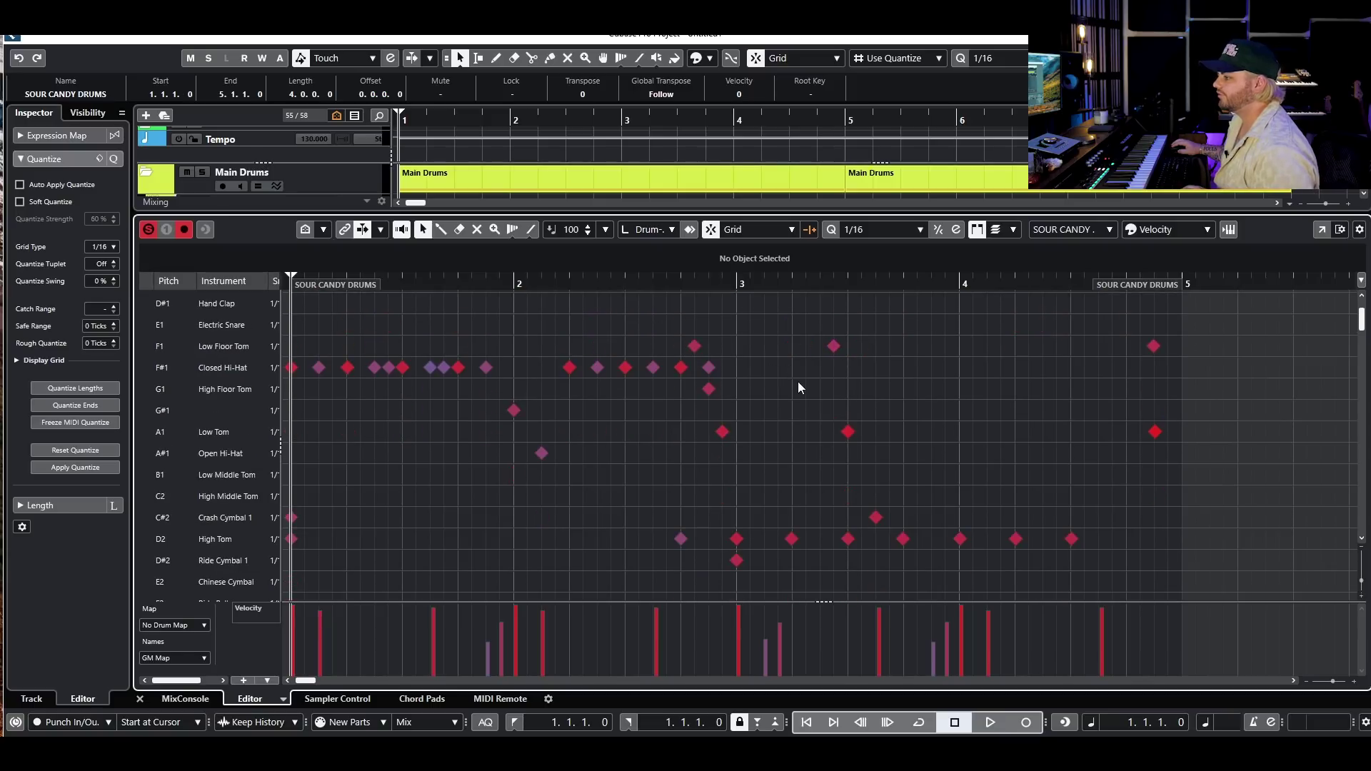
Step: Play the Too Many Hands part from 2.3.4 into bar 3, and review all its drum lanes across the four bars
left_click(666, 321)
key("space")
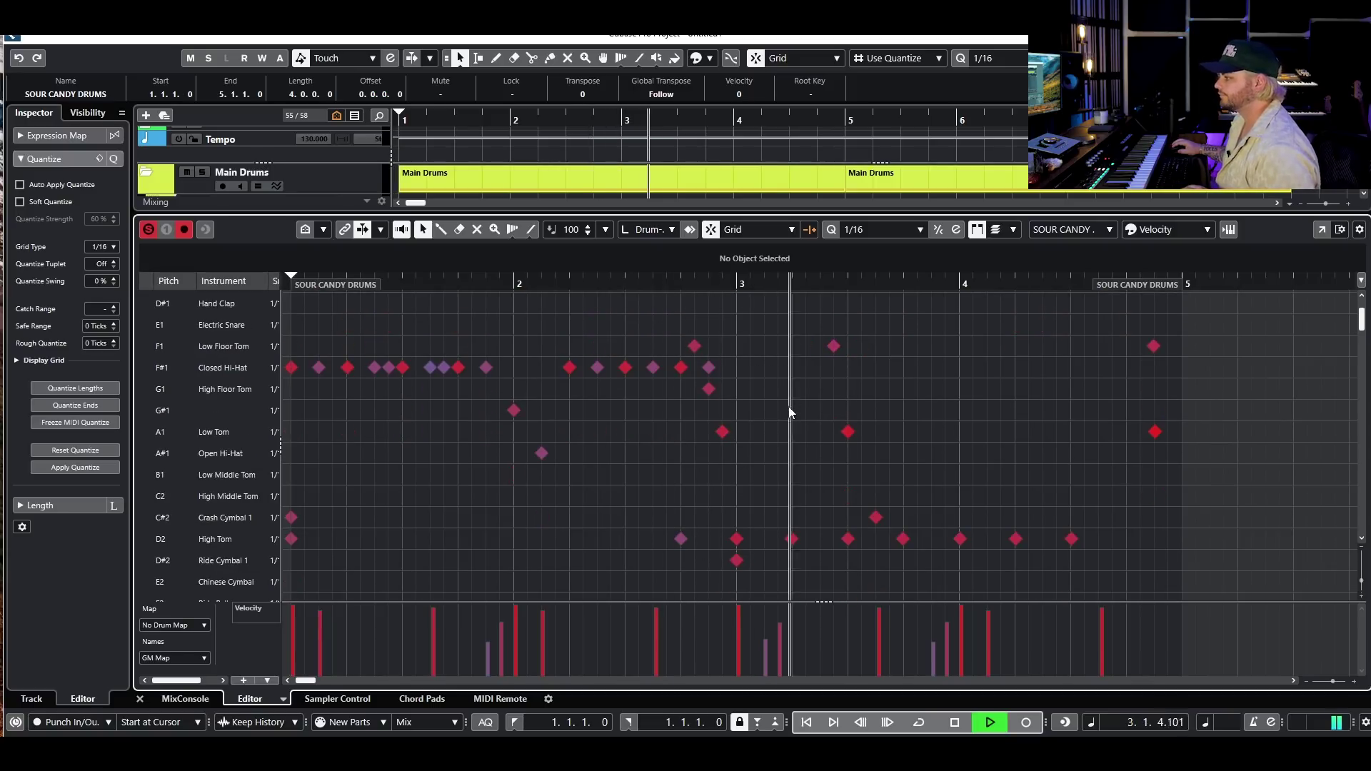
key("space")
scroll(892, 432, "up", 2)
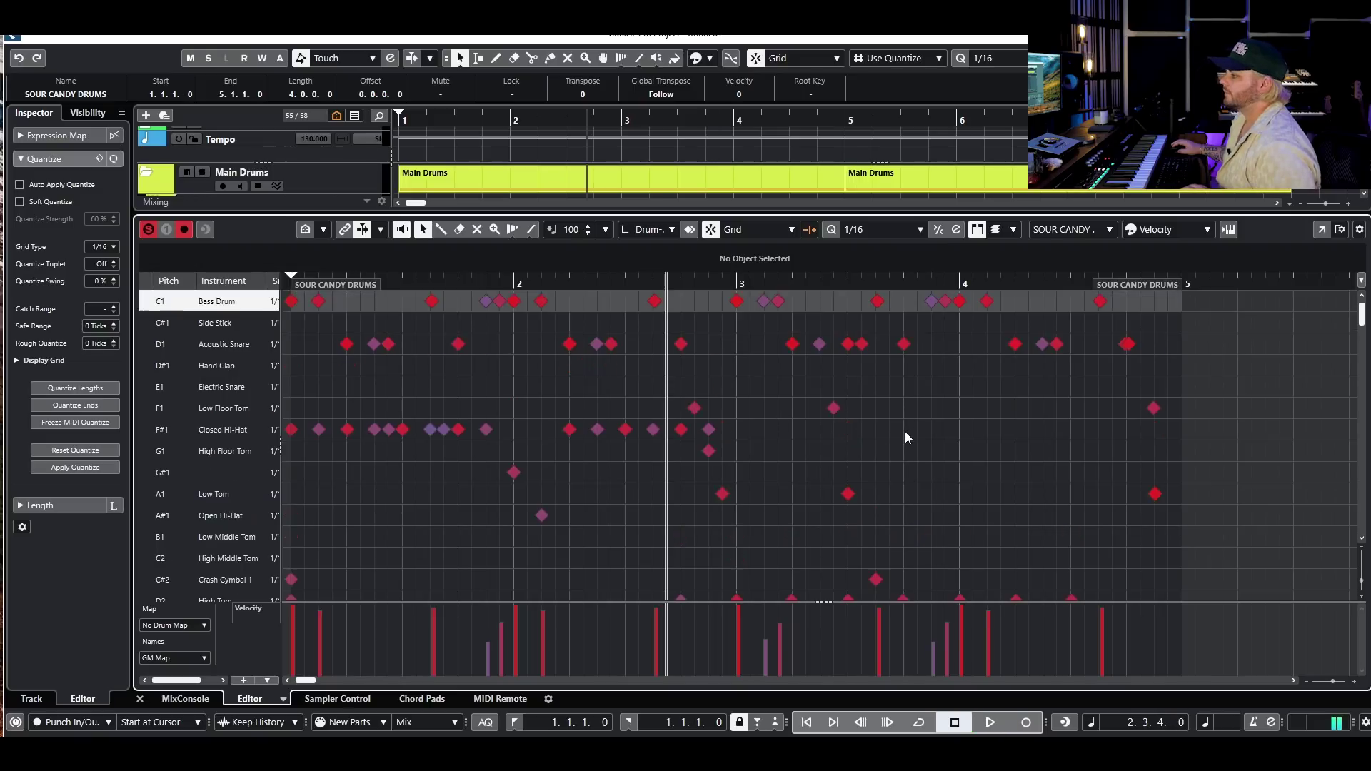
scroll(907, 436, "down", 2)
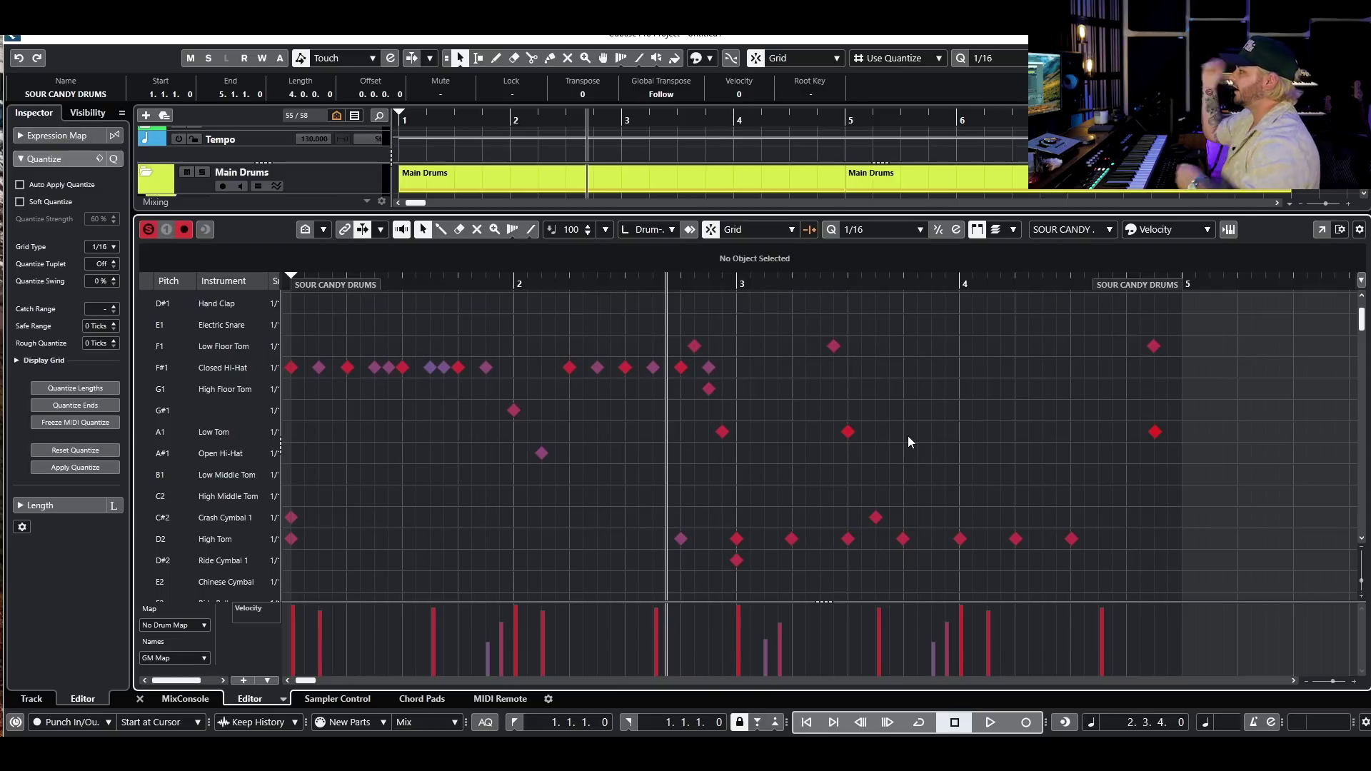
key("g")
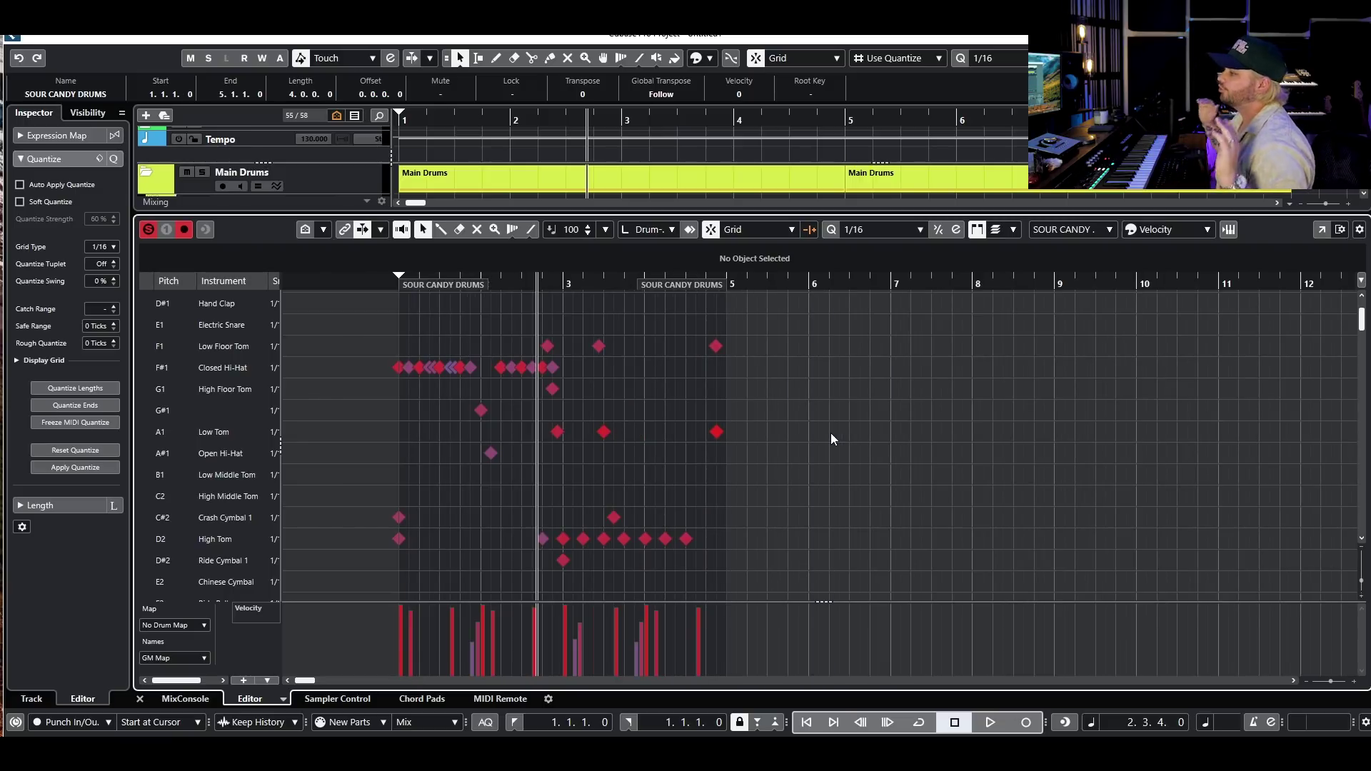
scroll(822, 435, "up", 2)
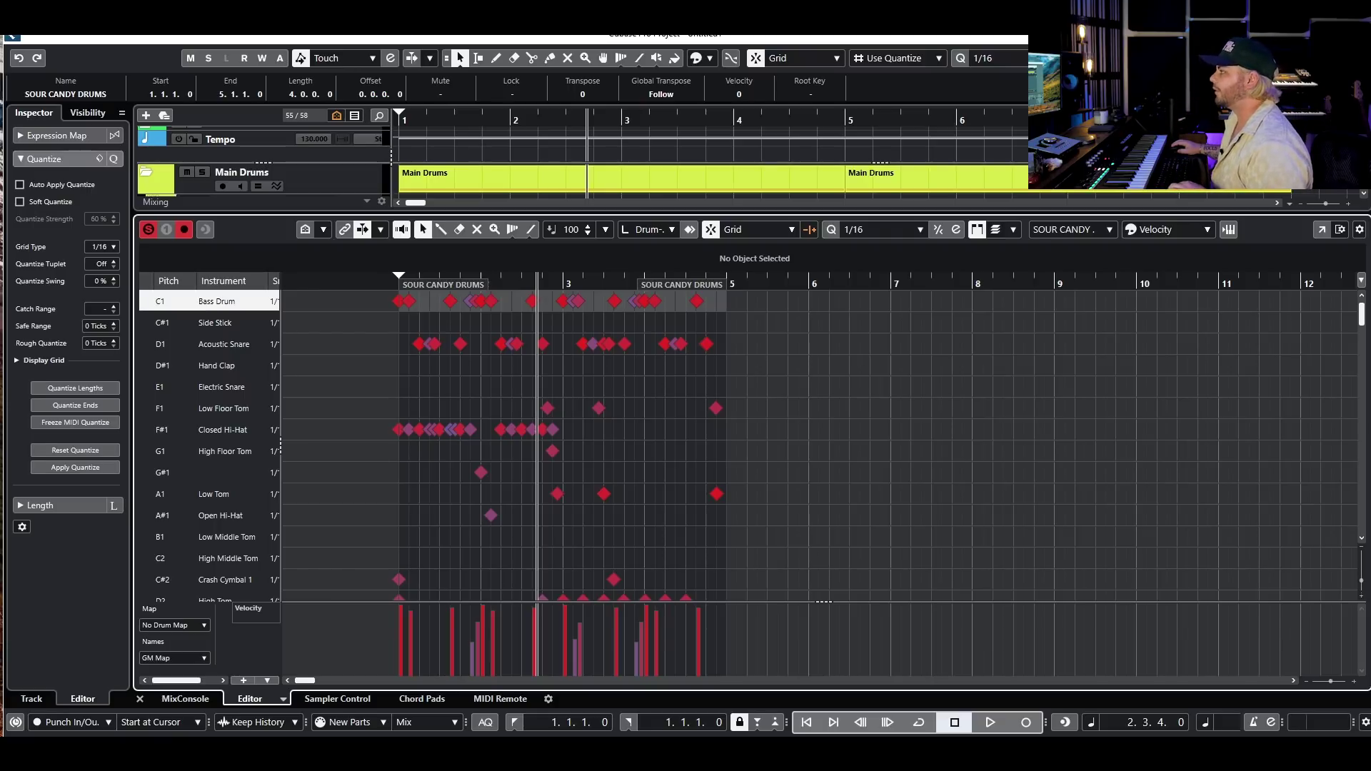
Step: View the first Too Many Hands part in the Key Editor again, and return to the full project arrangement
key("ctrl+e")
key("g")
double_click(463, 376)
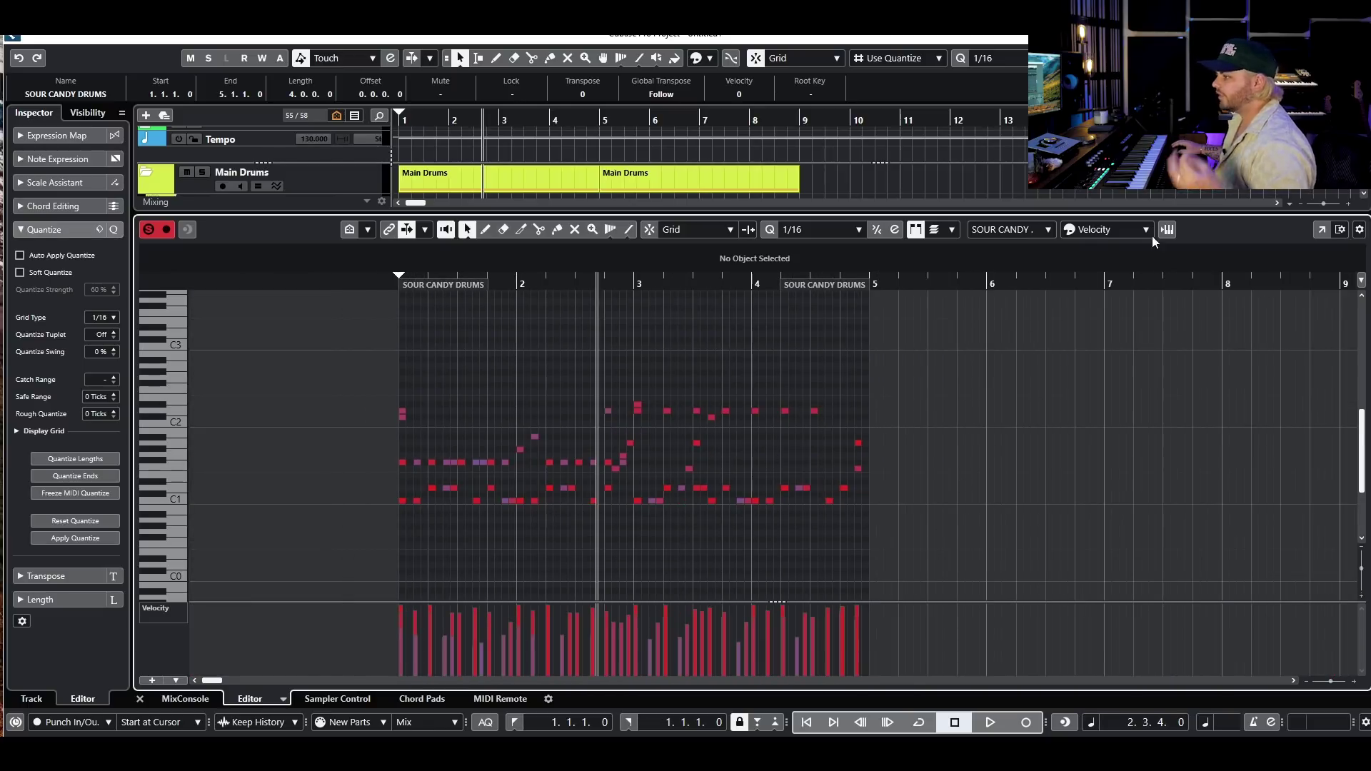
key("Return")
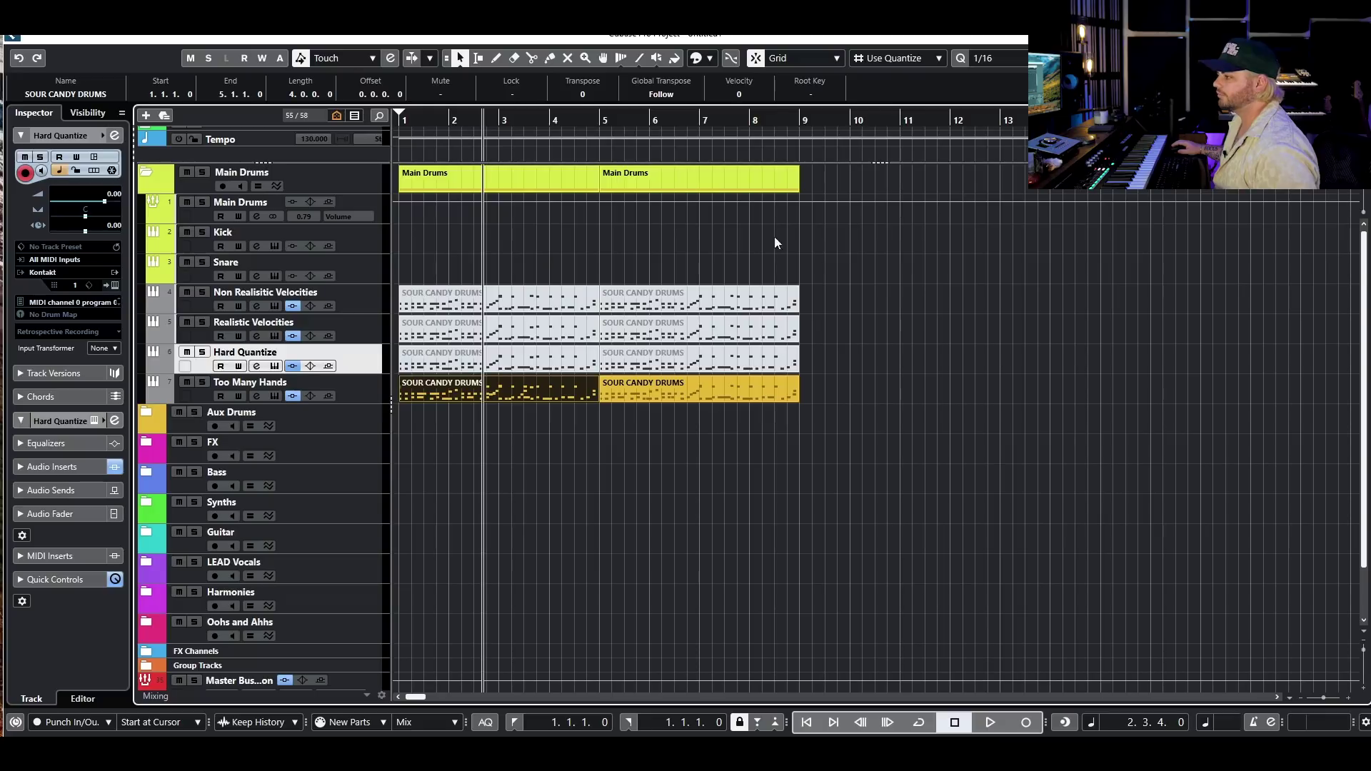
Step: View both Realistic Velocities parts together in the Key Editor, and close the editor
left_click(835, 351)
left_click(777, 333)
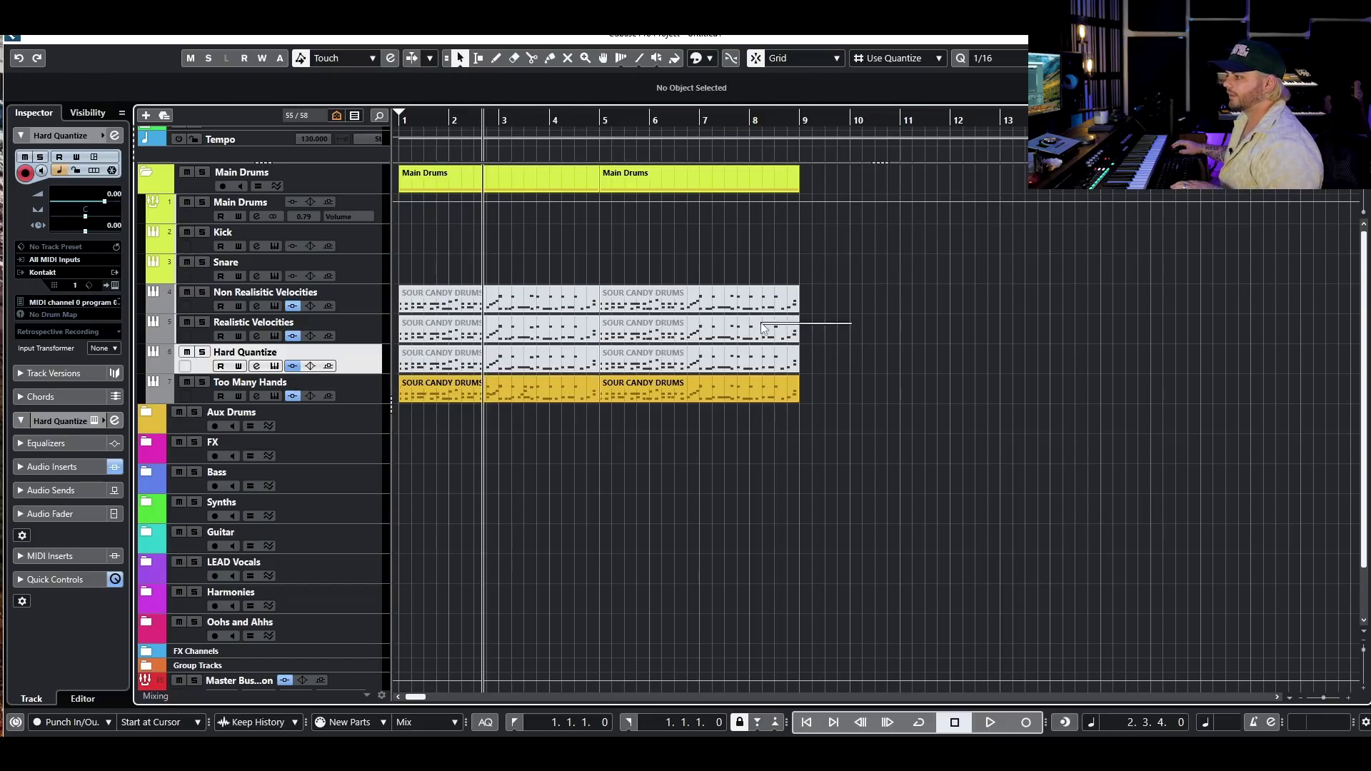
left_click_drag(814, 315, 498, 317)
key("Return")
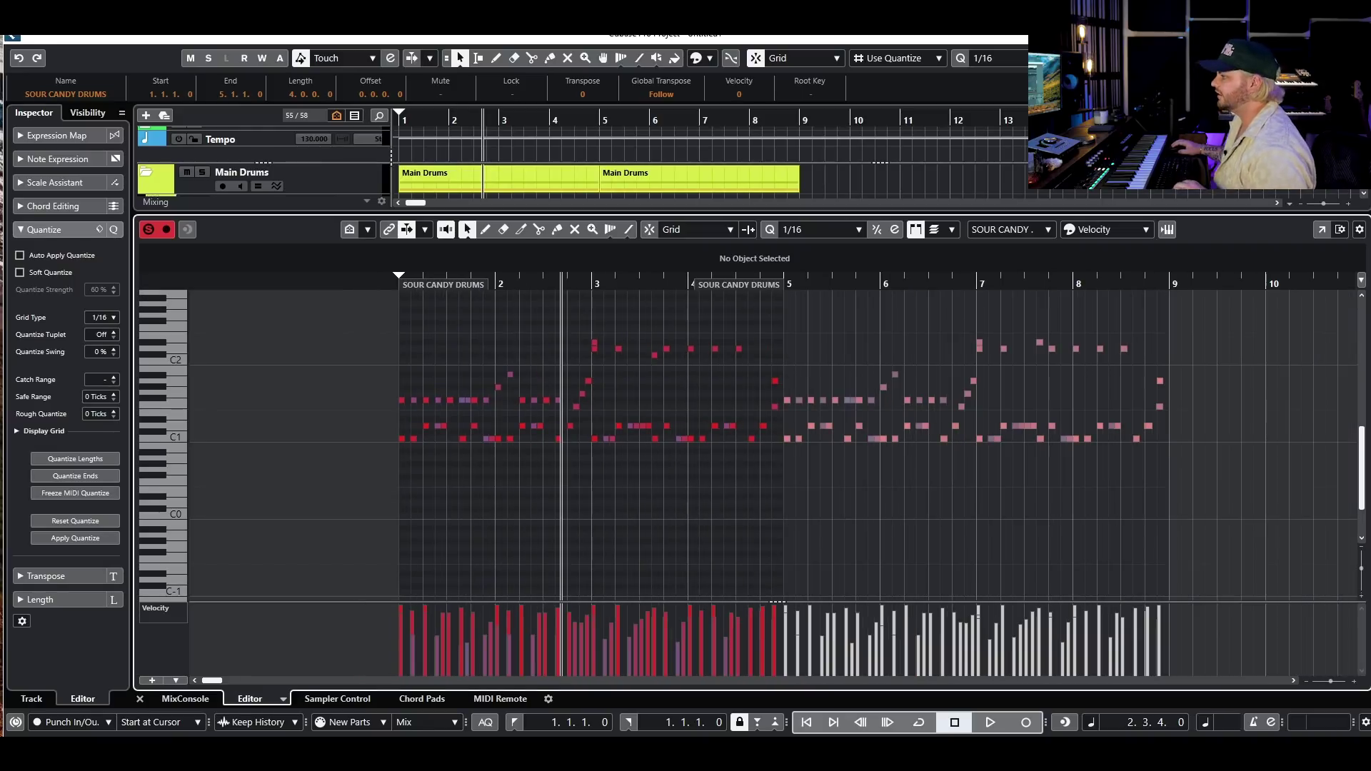
key("Return")
Step: Delete both Too Many Hands parts and return the playback cursor to bar 1
left_click_drag(902, 400, 545, 387)
key("Return")
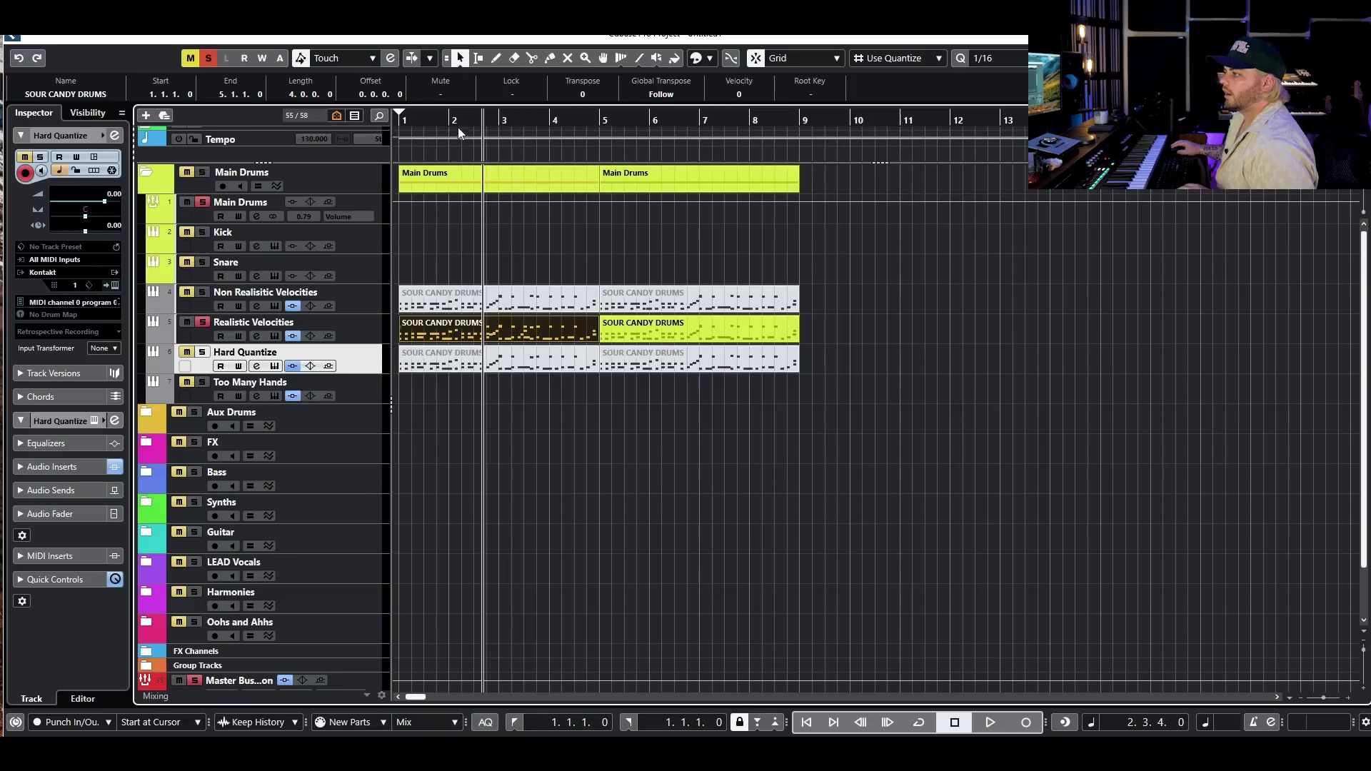
left_click_drag(455, 123, 396, 126)
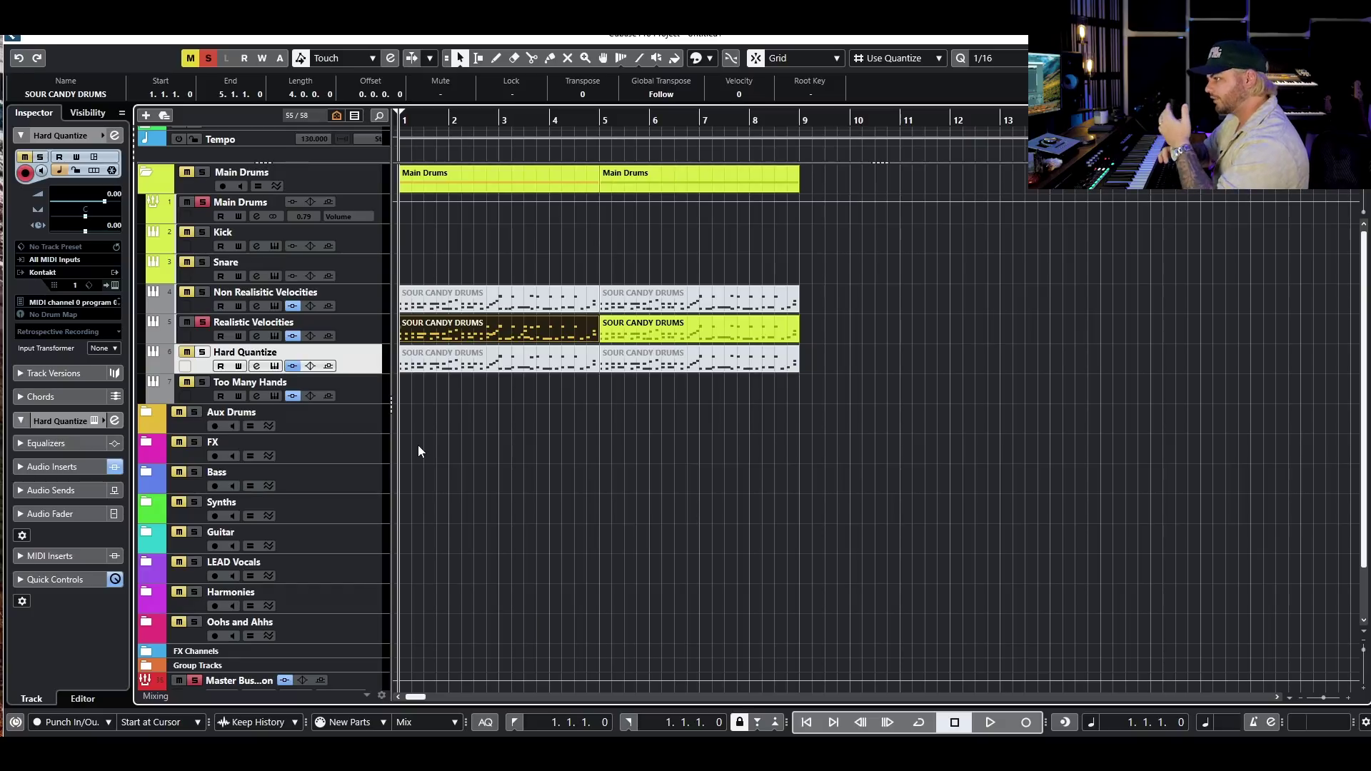
Step: Inspect the first Realistic Velocities part in the Key Editor, and reopen it together with the second part to compare their velocities
double_click(561, 327)
scroll(664, 387, "left", 3)
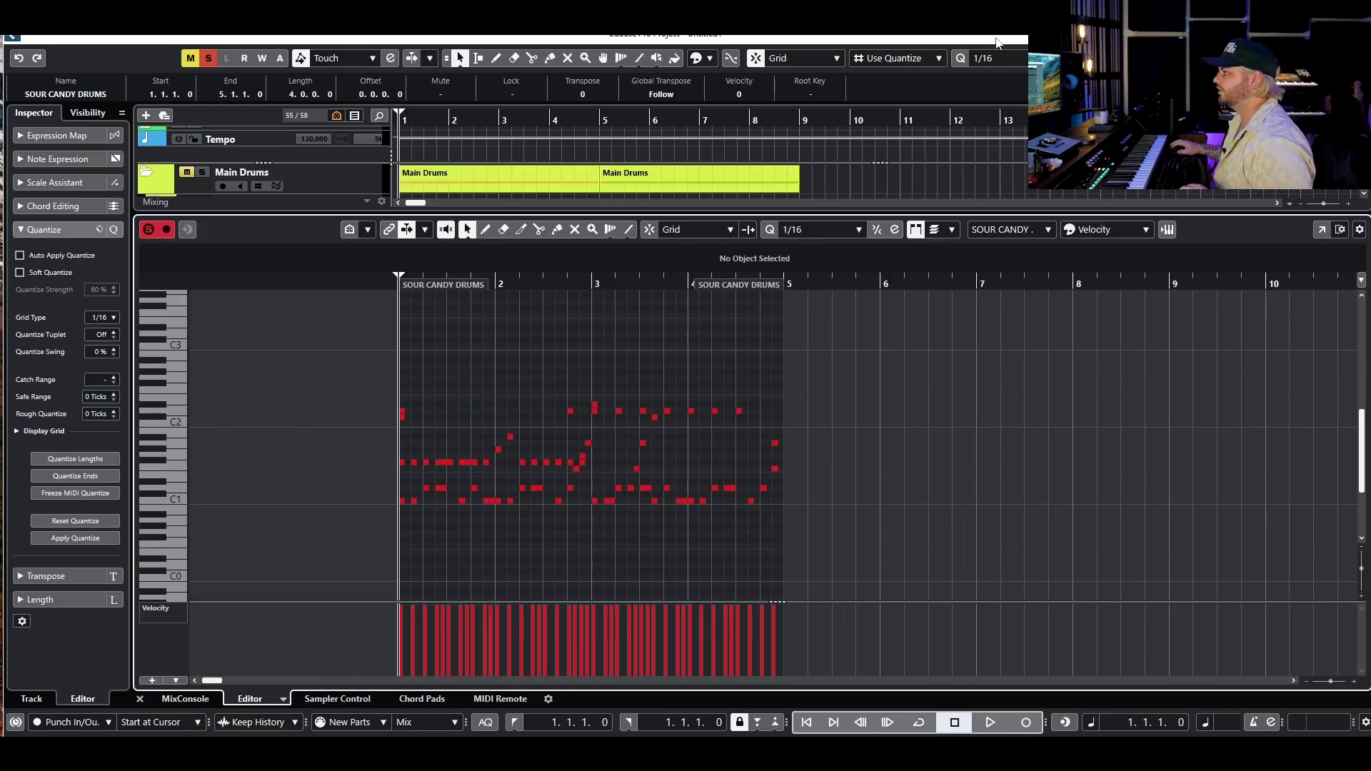
key("ctrl+e")
left_click_drag(807, 338, 485, 318)
double_click(487, 332)
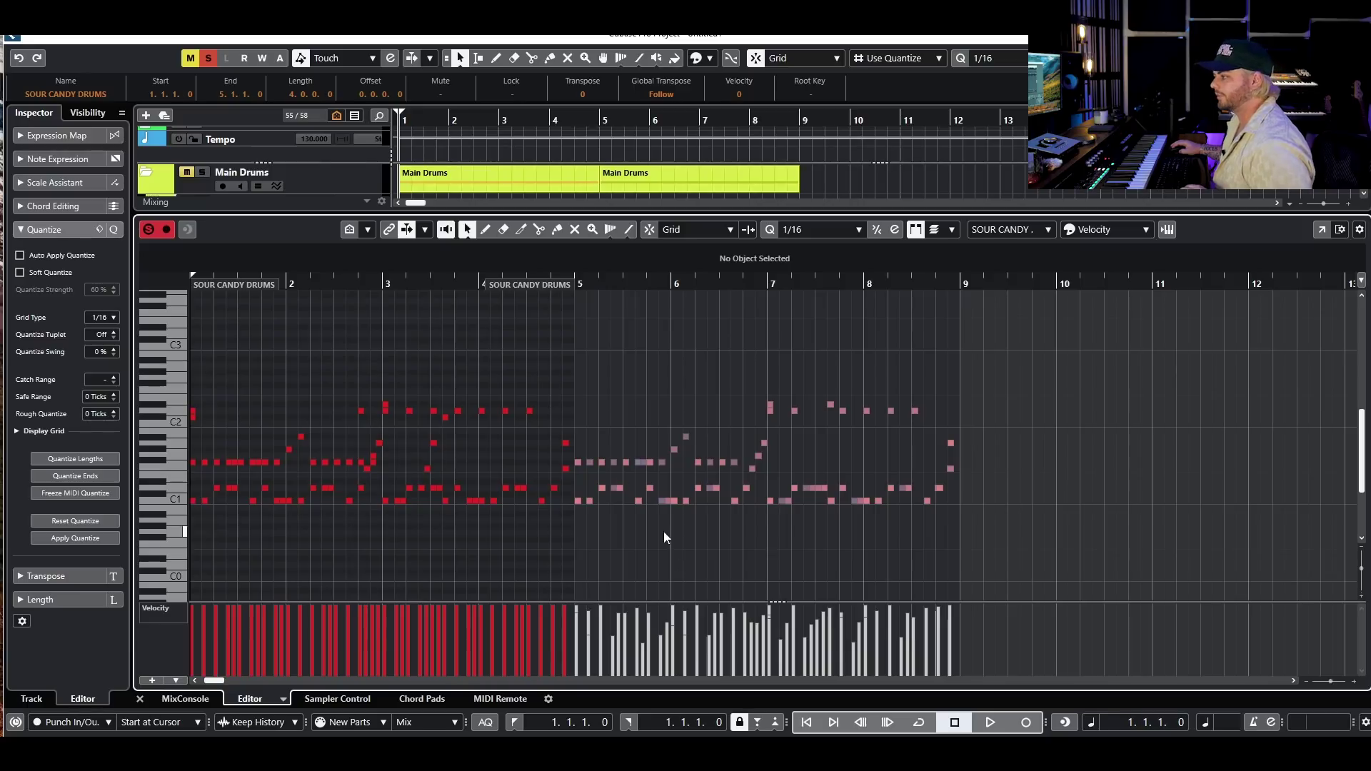
scroll(678, 400, "left", 3)
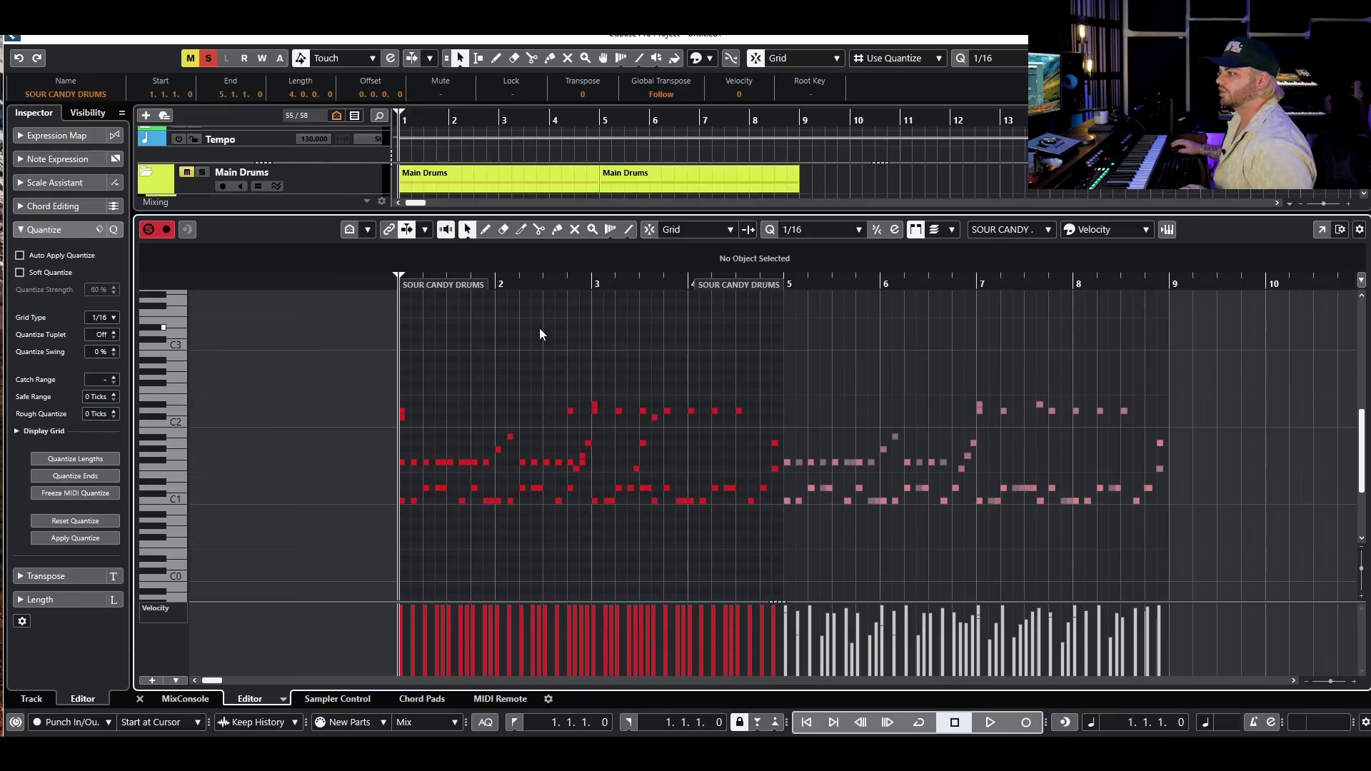
Step: Turn off the editor's solo, play the two Realistic Velocities parts from bar 1, and leave no part selected
left_click(148, 229)
key("space")
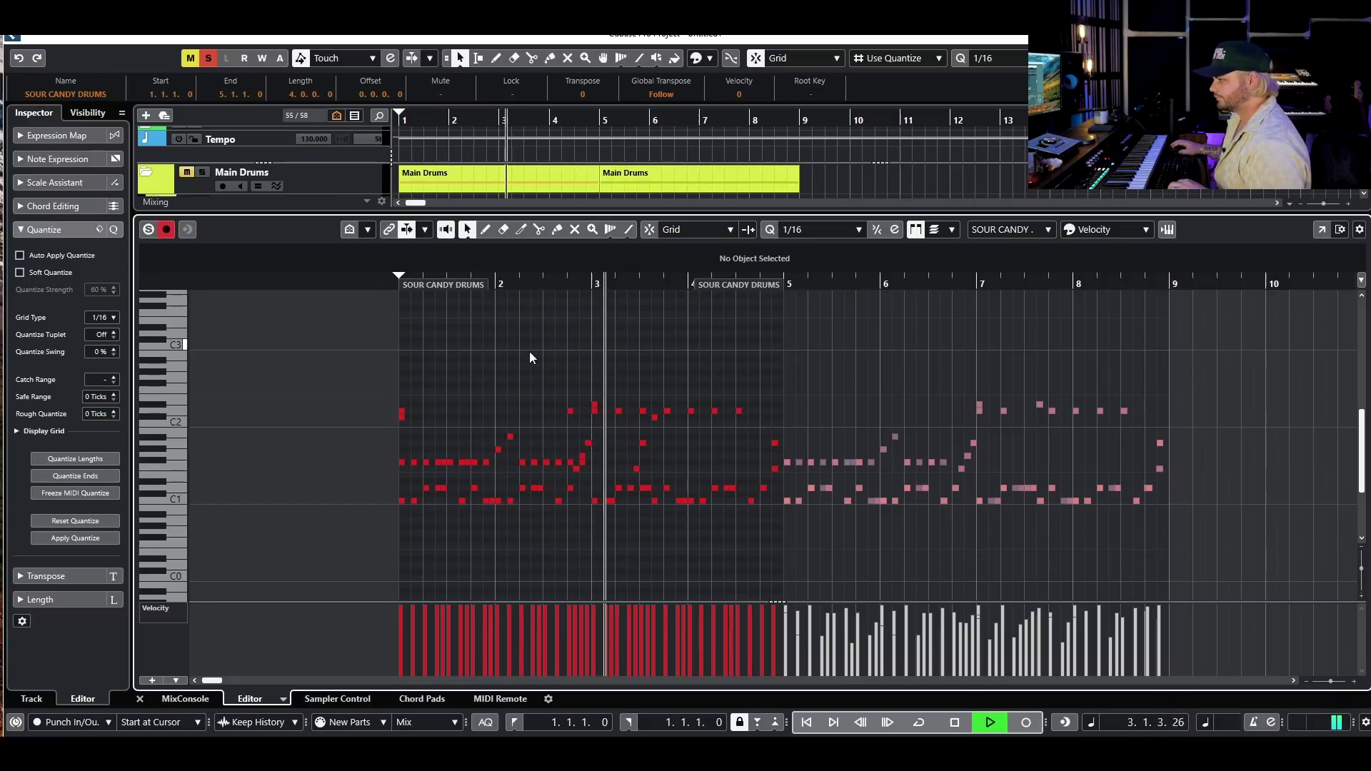
scroll(824, 345, "down", 2)
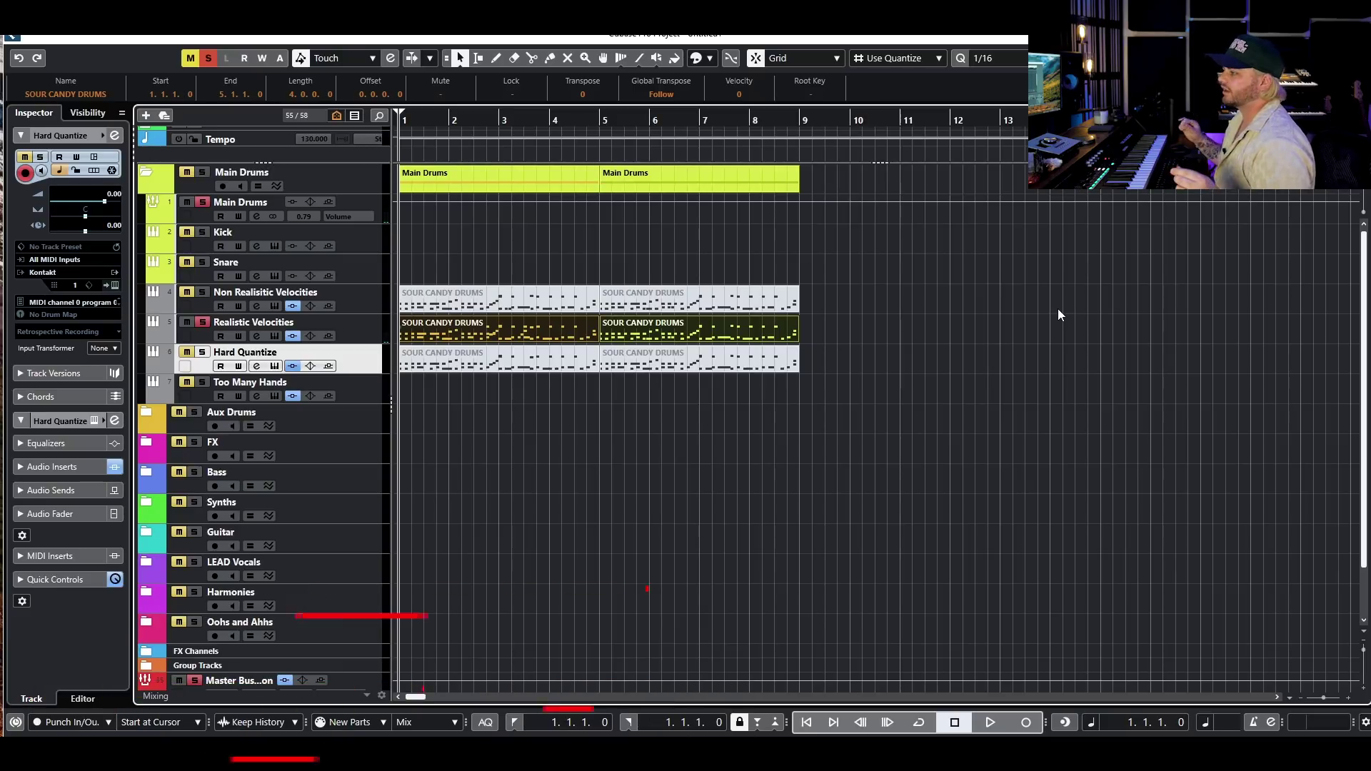
left_click(812, 348)
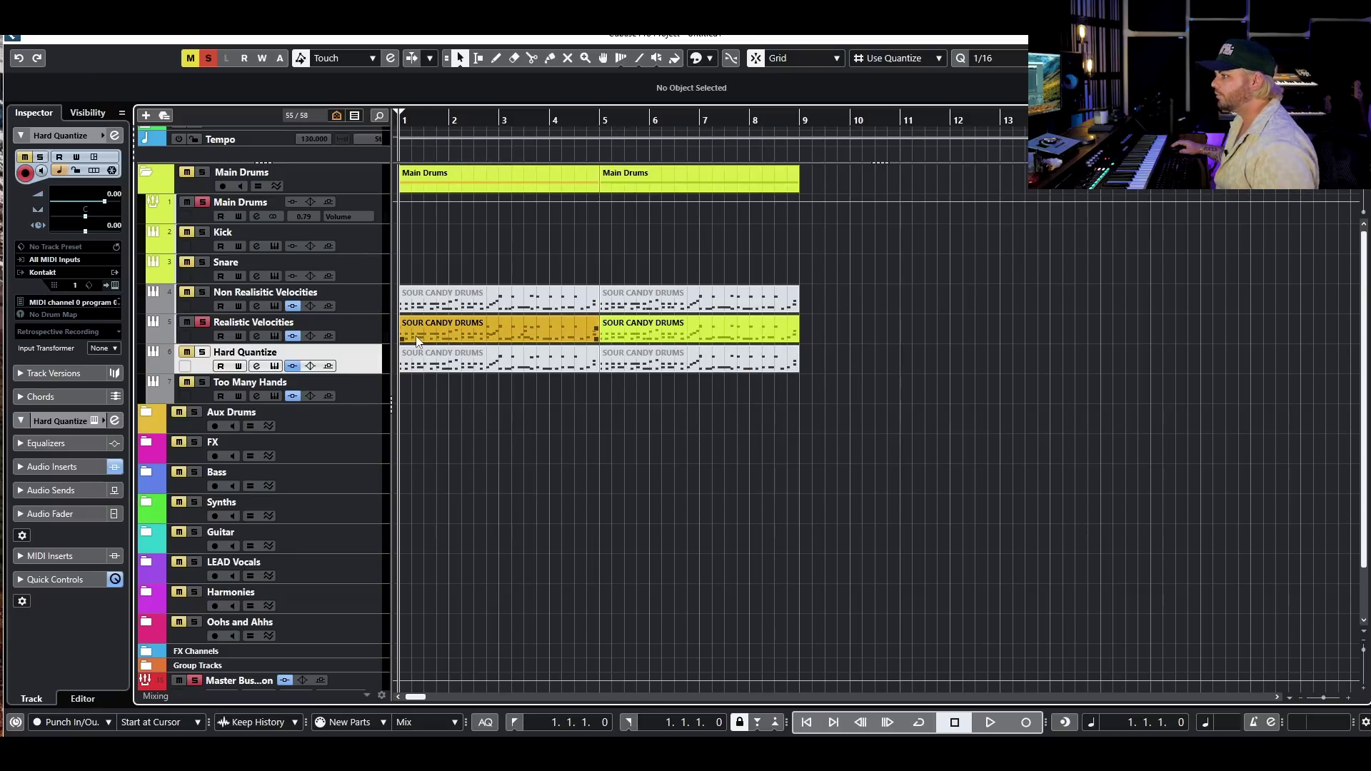
Step: Open the second Realistic Velocities part in the Key Editor, audition two adjacent snare hits between 7.2 and 7.3, and close the editor
double_click(628, 321)
scroll(451, 444, "up", 4)
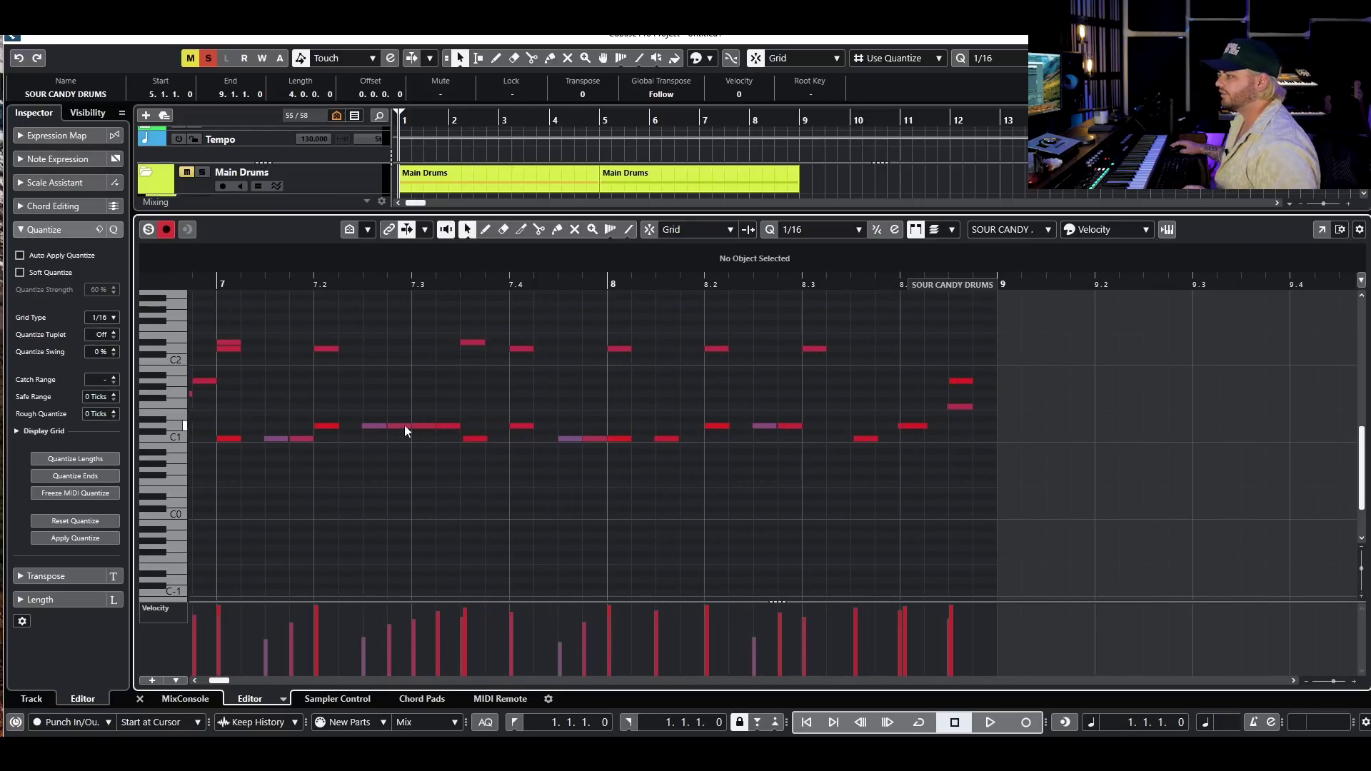
left_click(379, 426)
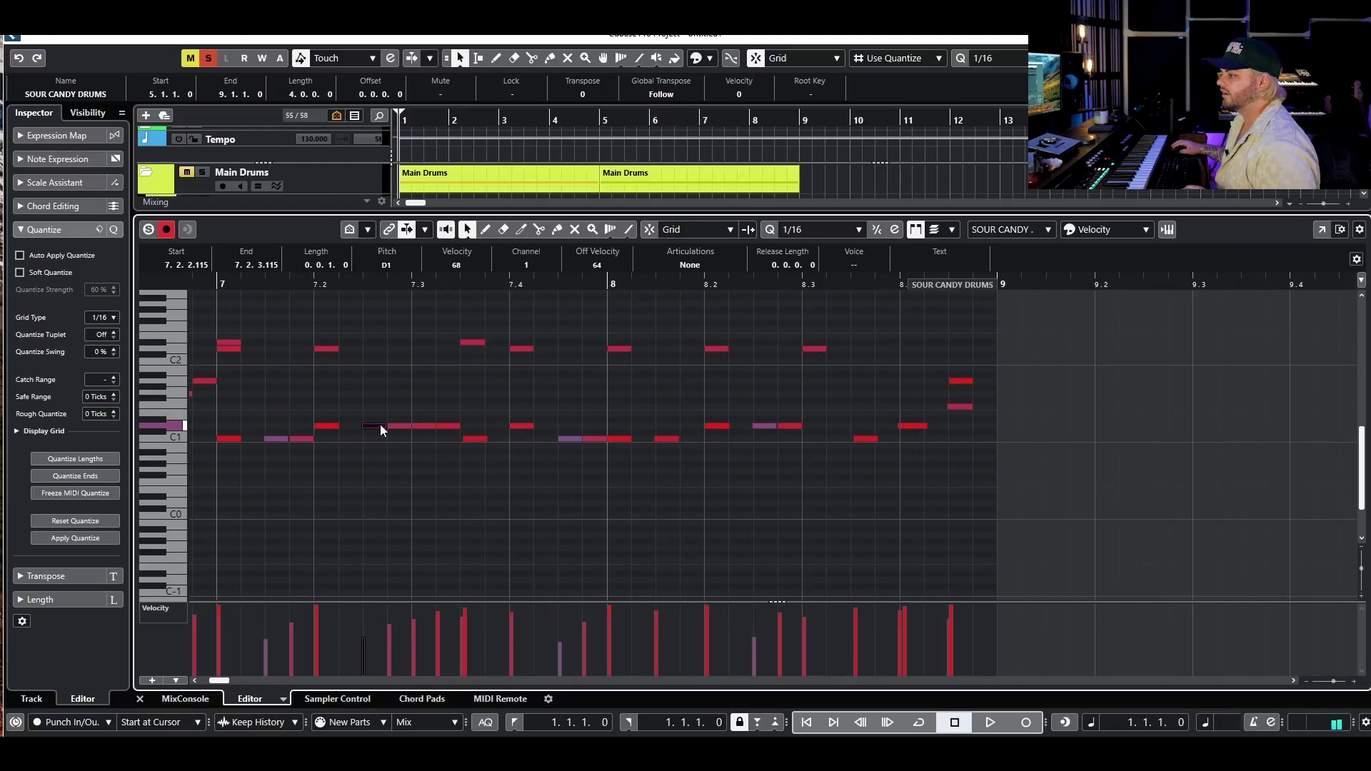
left_click(400, 427)
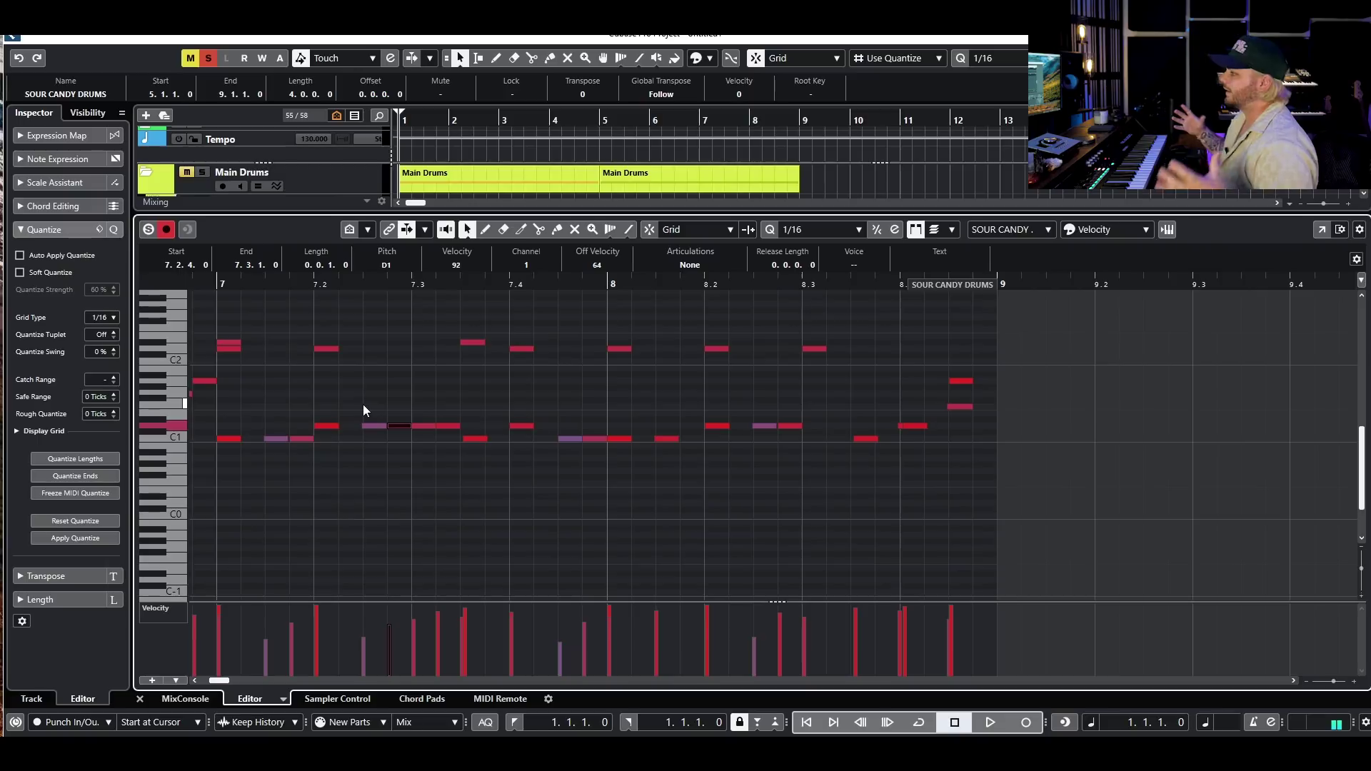
scroll(397, 450, "down", 2)
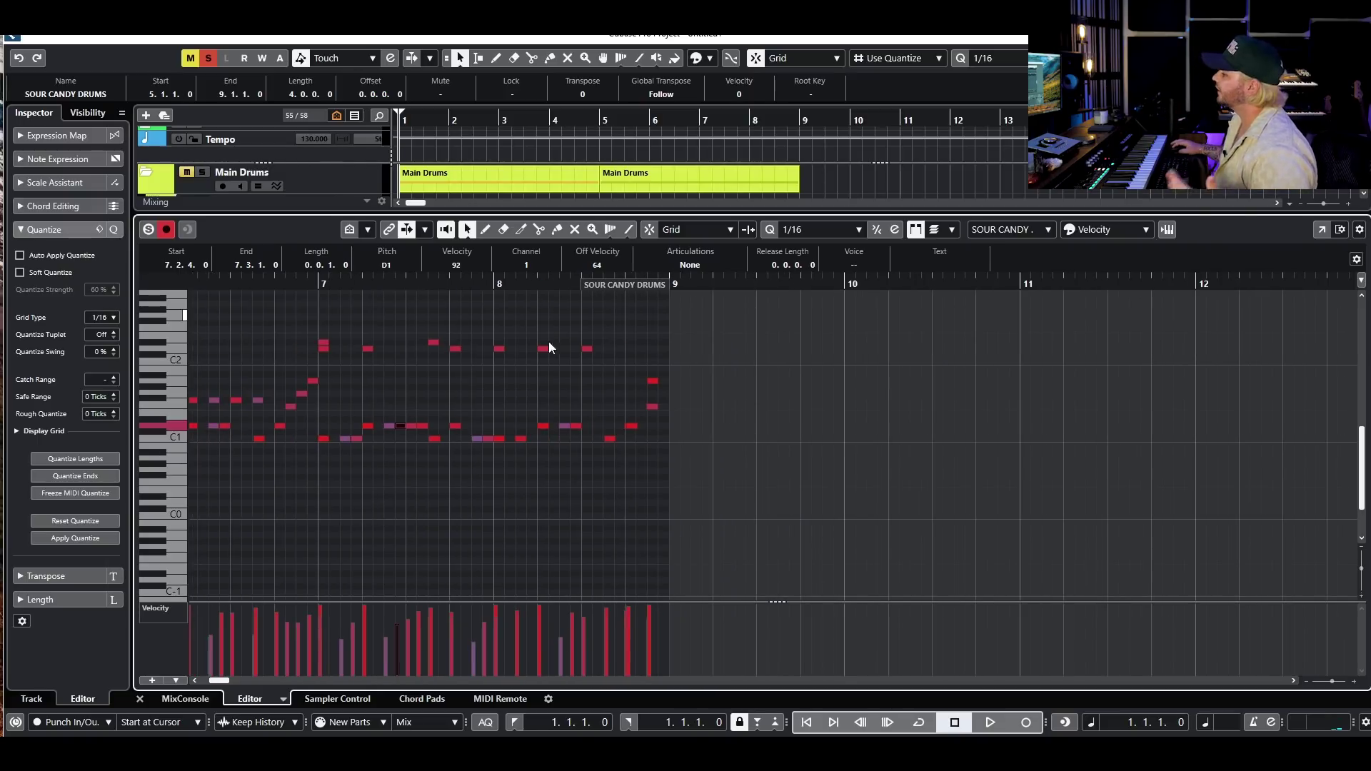
key("ctrl+e")
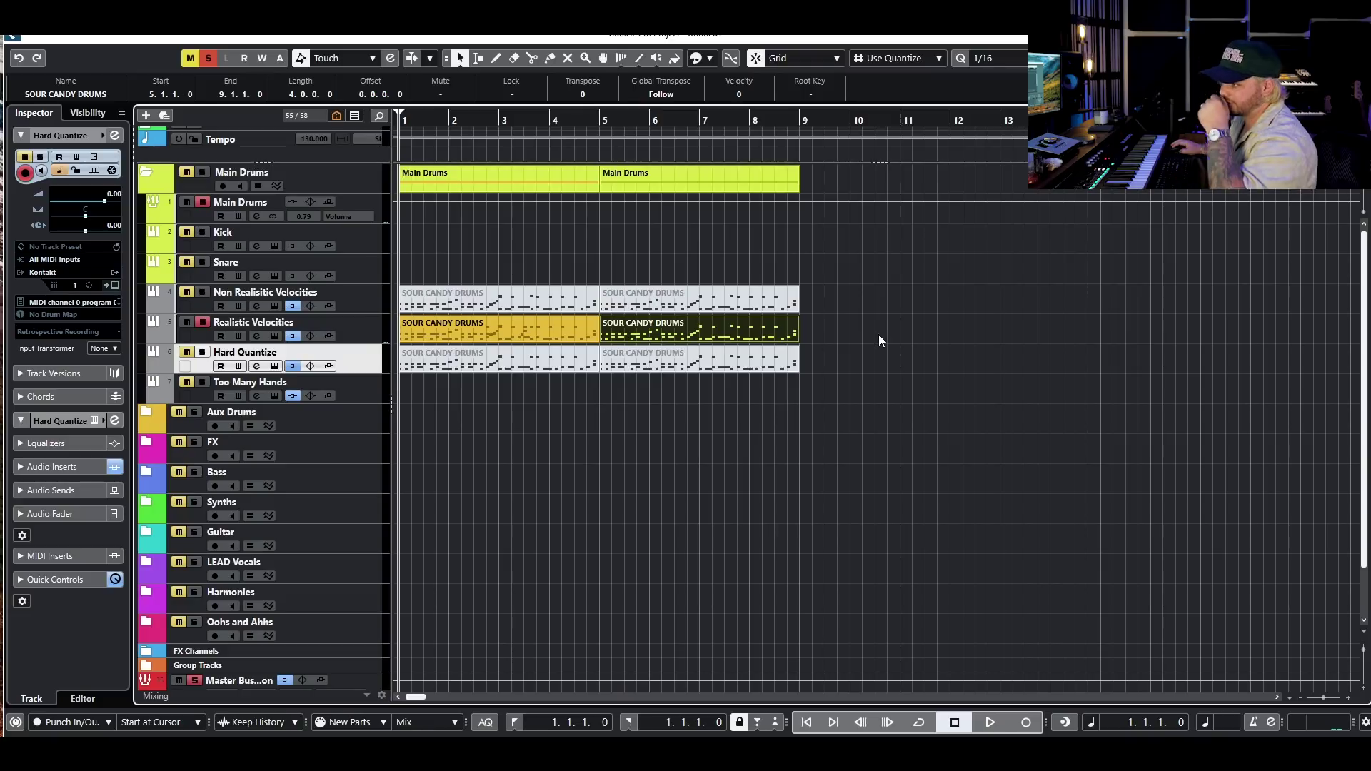
left_click(875, 337)
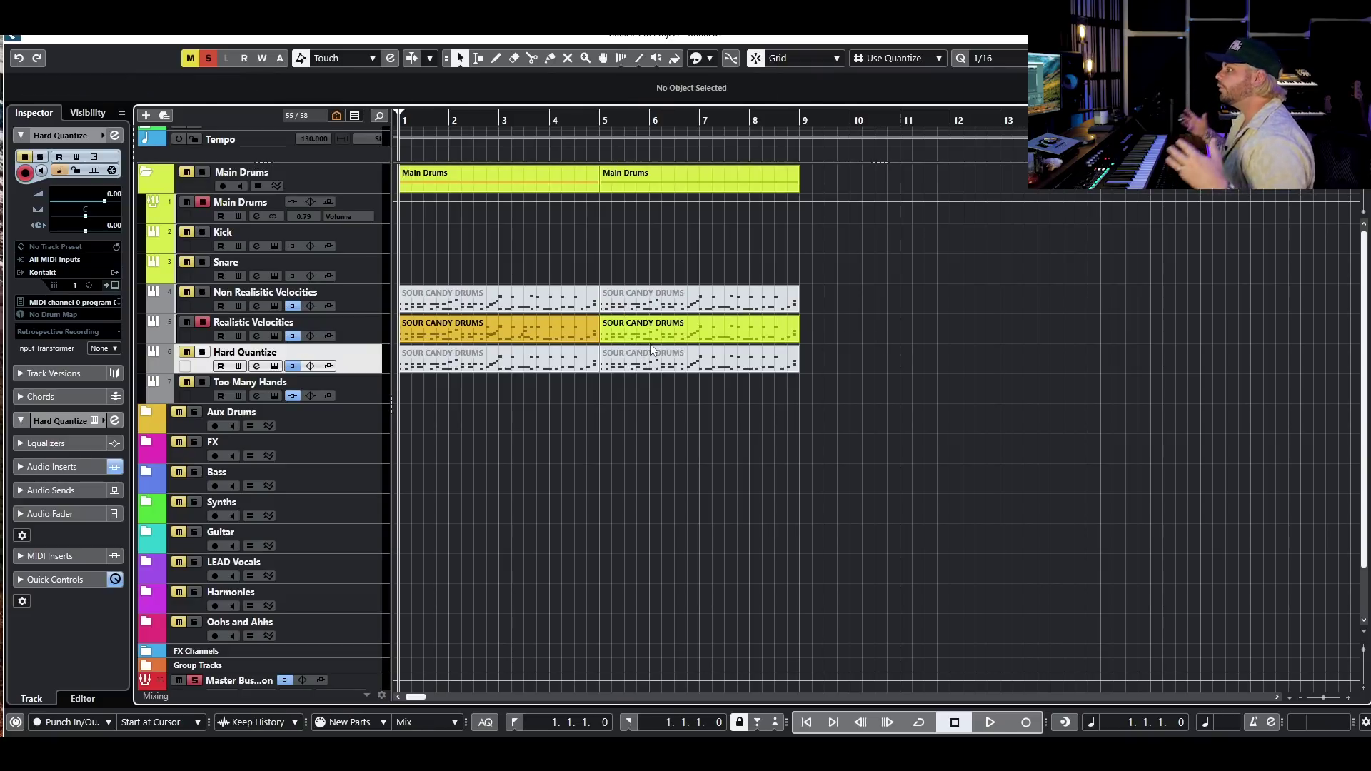
Step: Turn off the Main Drums solo and show the second Realistic Velocities part in the Drum Editor
left_click(203, 202)
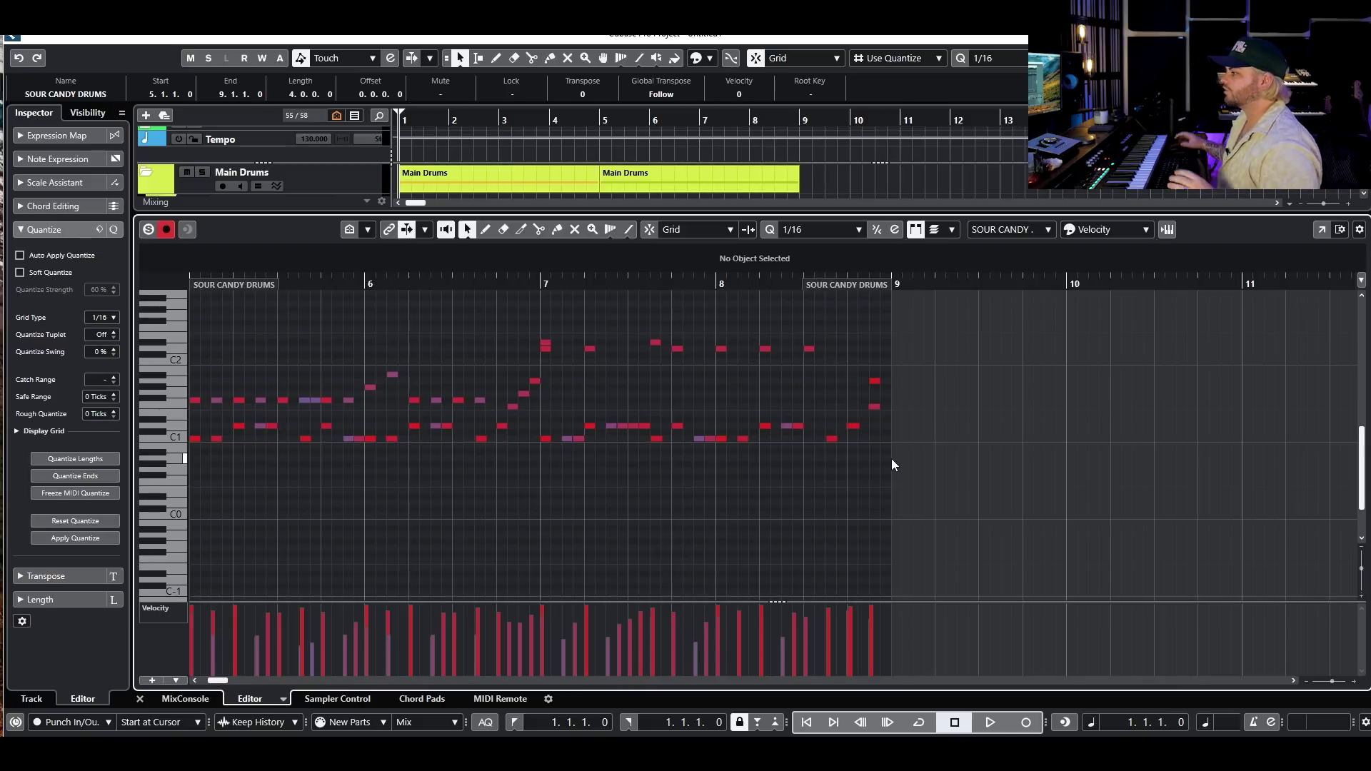
scroll(892, 460, "down", 3)
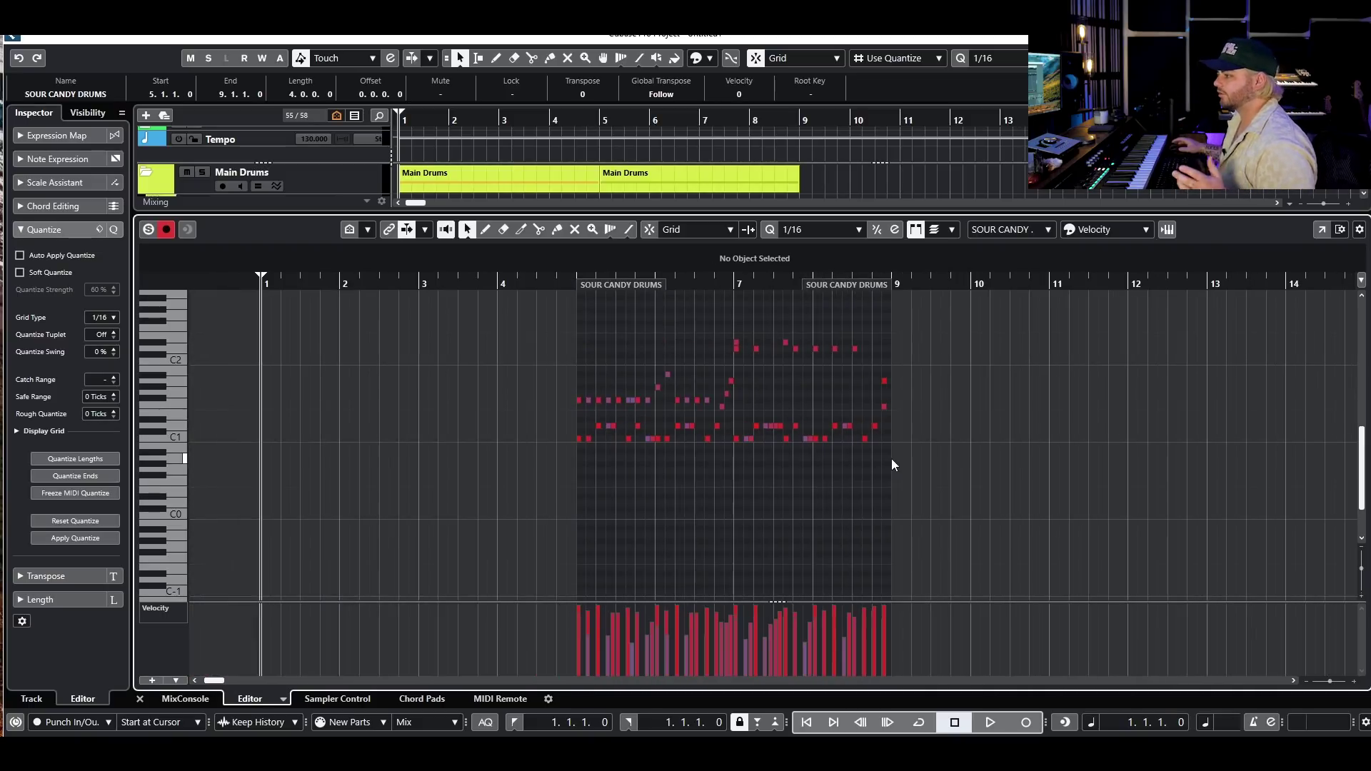
left_click(177, 619)
left_click(282, 704)
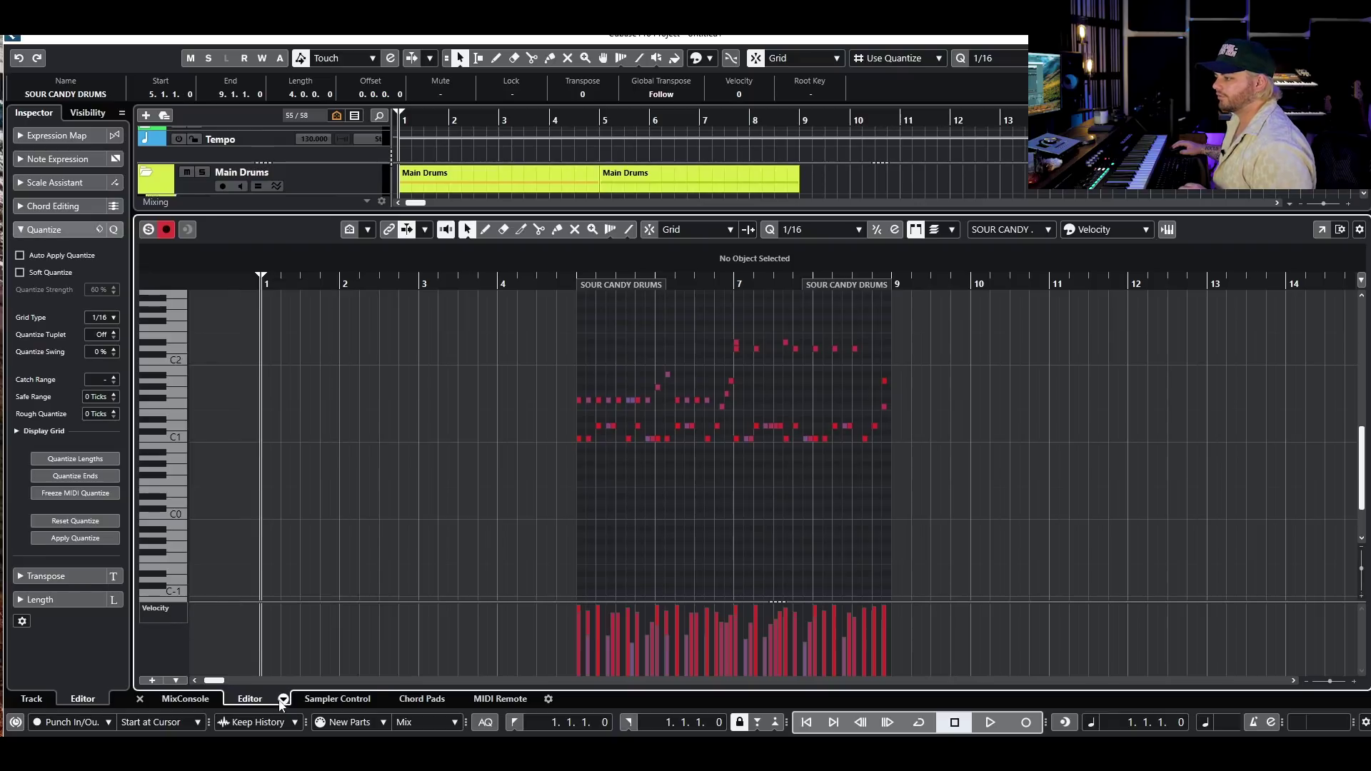
left_click(321, 679)
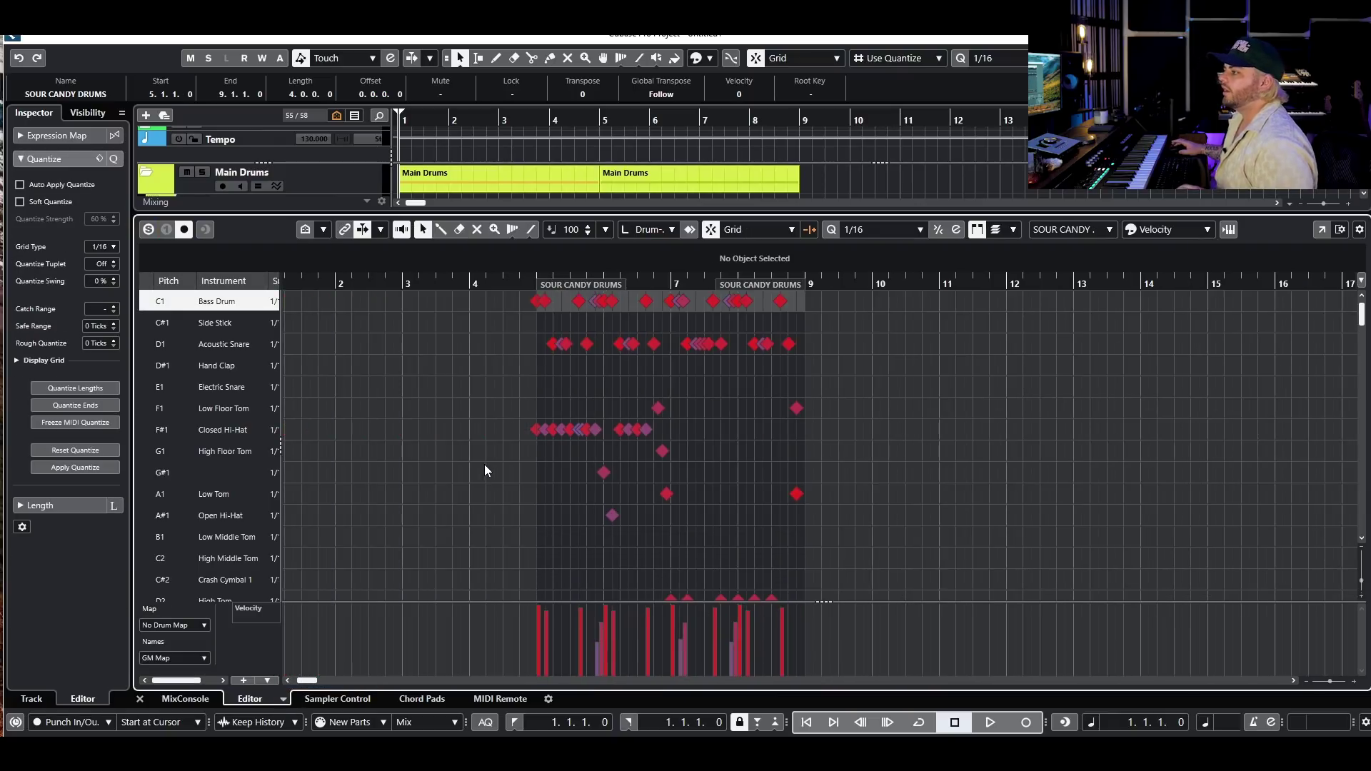
Step: Highlight all Acoustic Snare hits in bars 5 to 8 and examine them against the bass drum, hi-hat and tom lanes
scroll(669, 500, "down", 2)
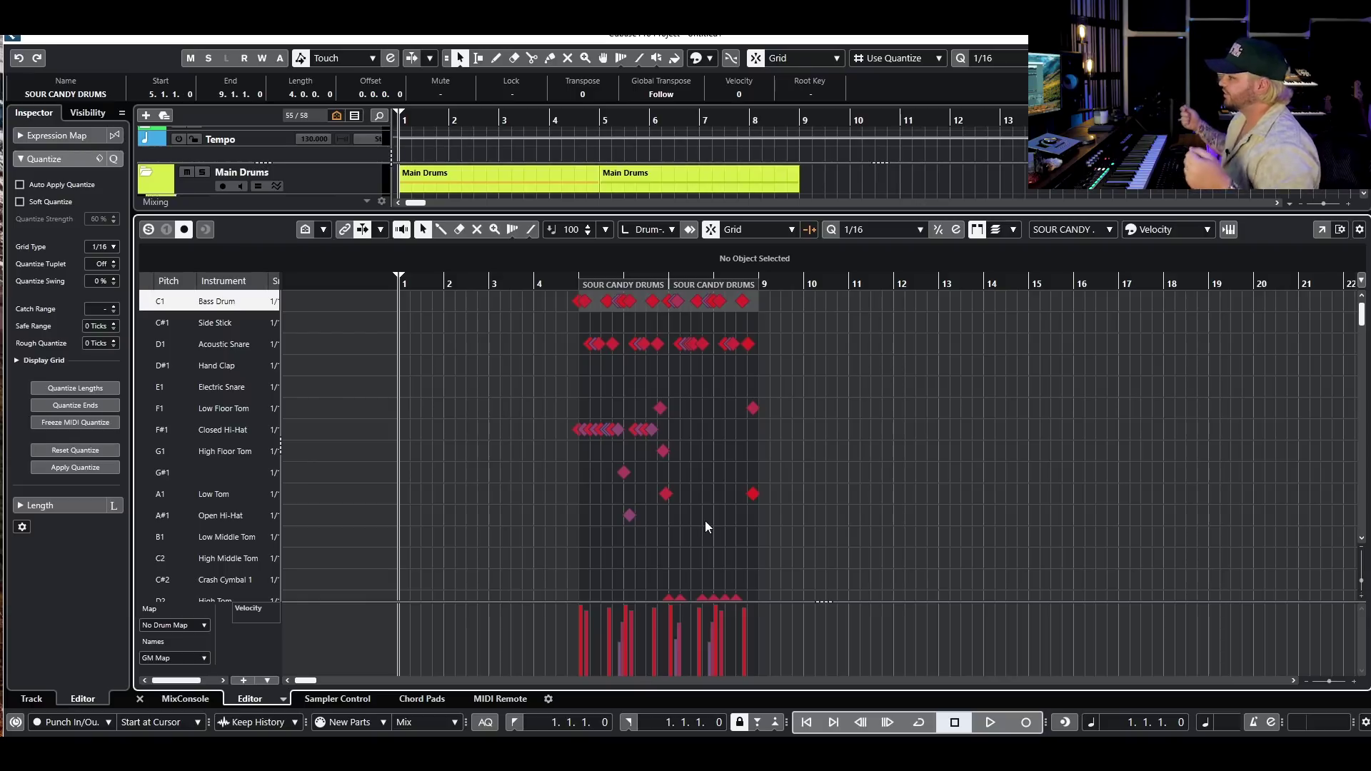
scroll(703, 491, "up", 6)
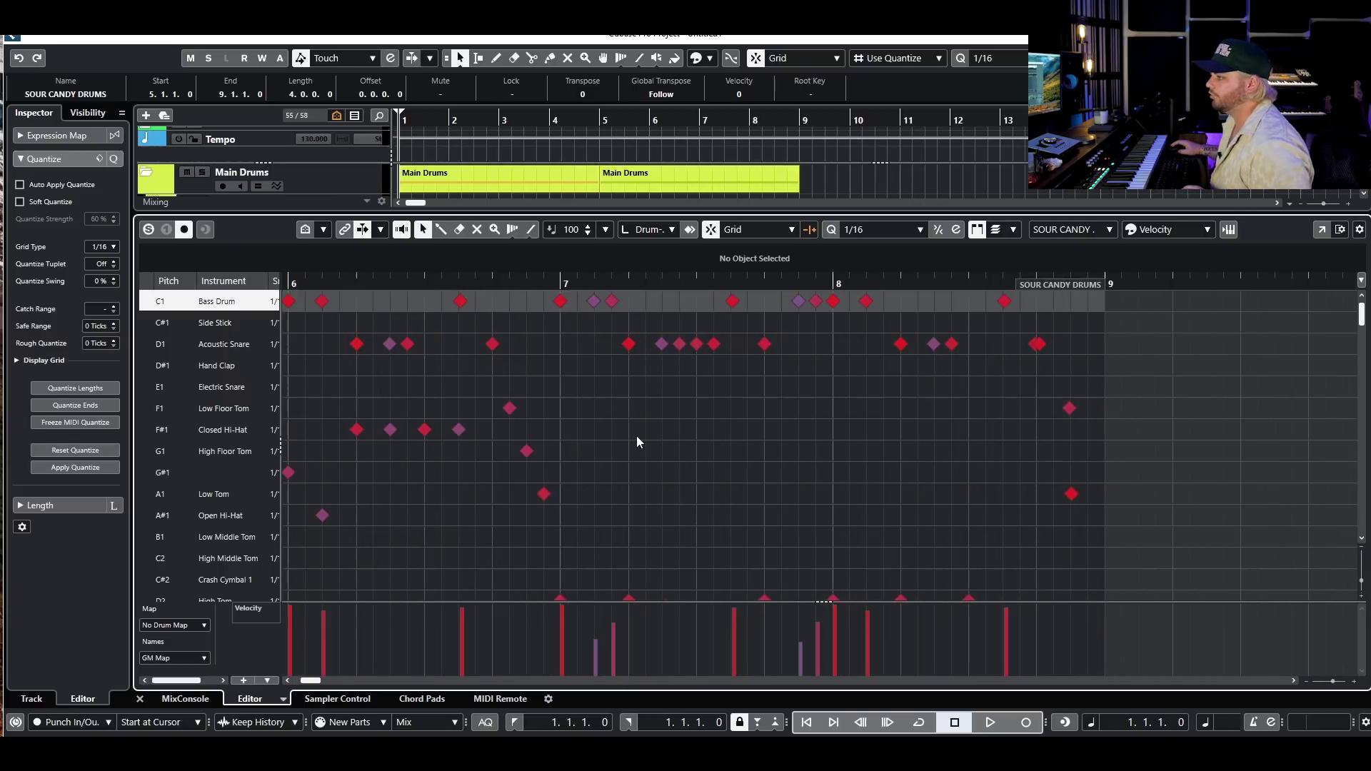
scroll(649, 392, "down", 3)
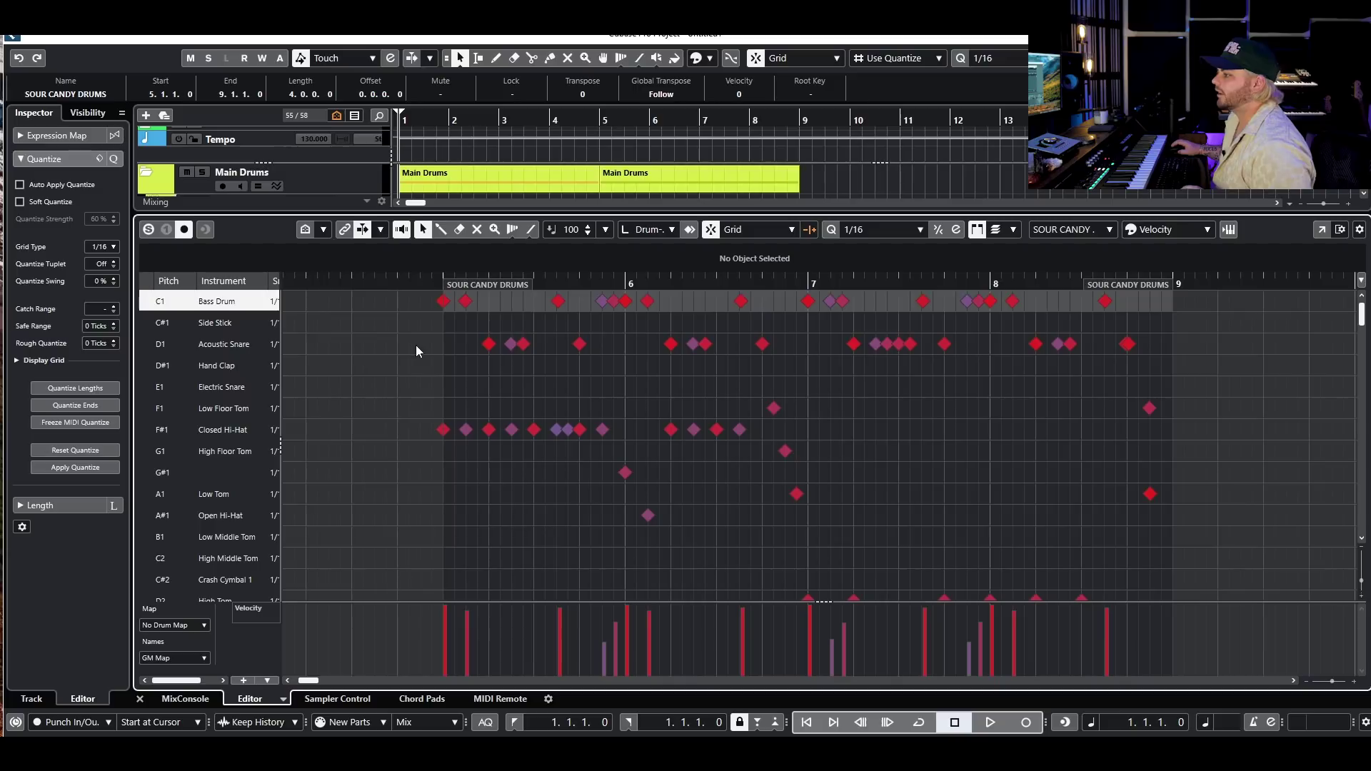
left_click_drag(459, 339, 1188, 357)
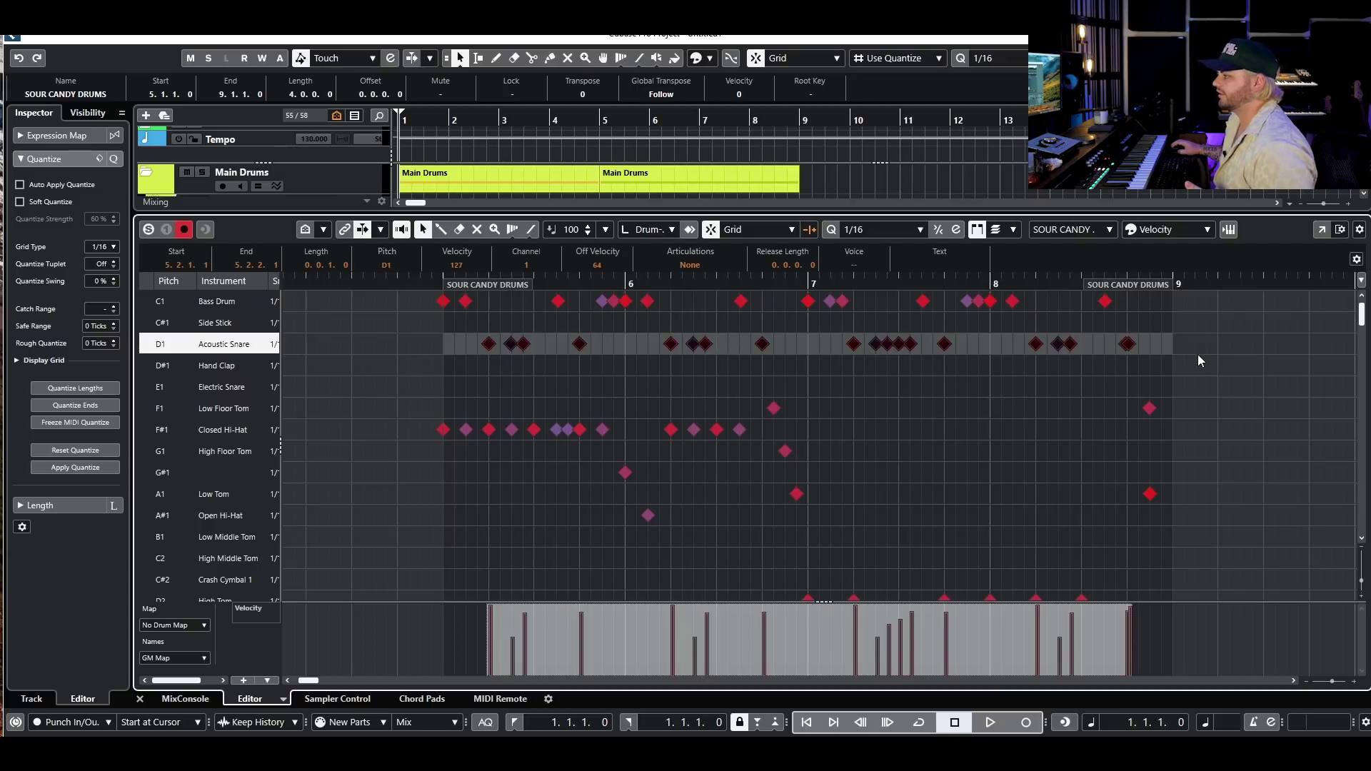
left_click(512, 396)
scroll(515, 378, "up", 3)
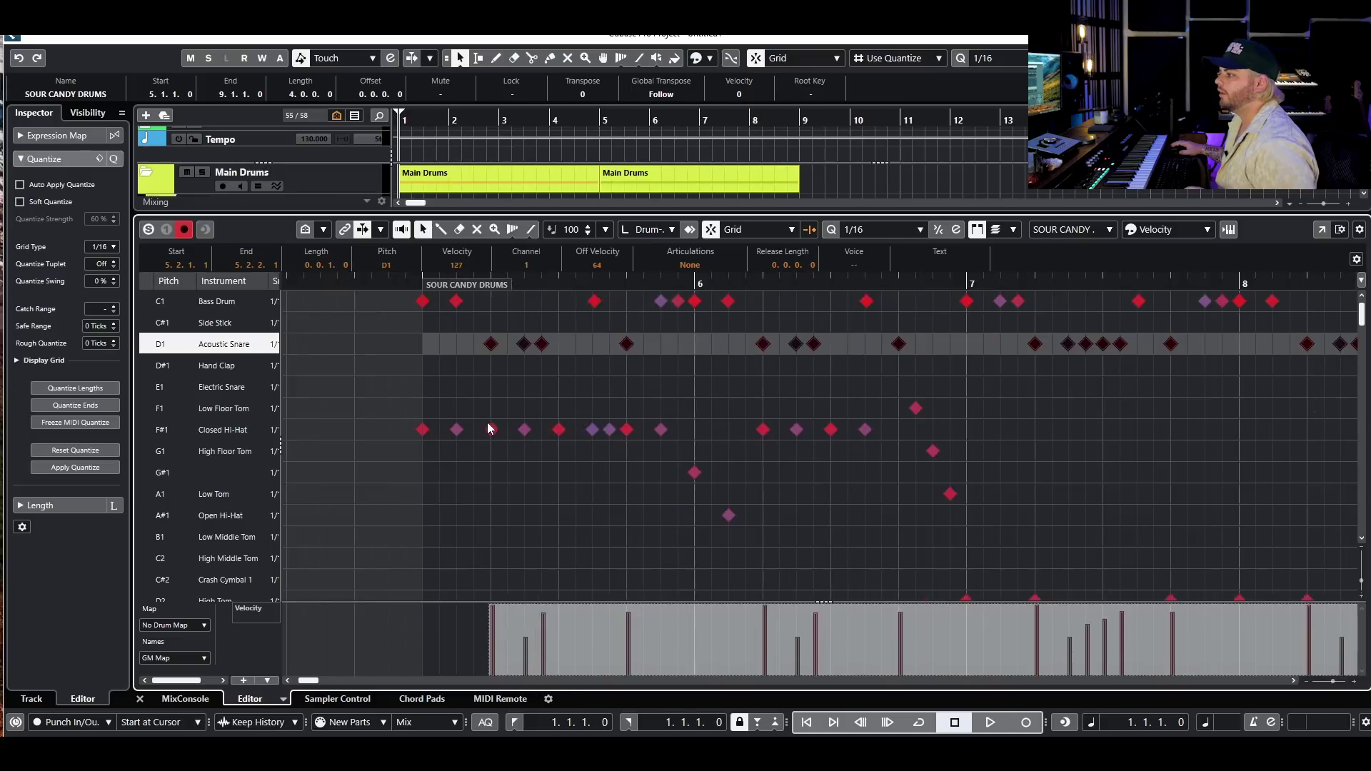
Step: Highlight the quieter Acoustic Snare ghost hits after beat 2 in bars 5 and 6, and the three-hit run in bar 7
left_click_drag(527, 312, 546, 357)
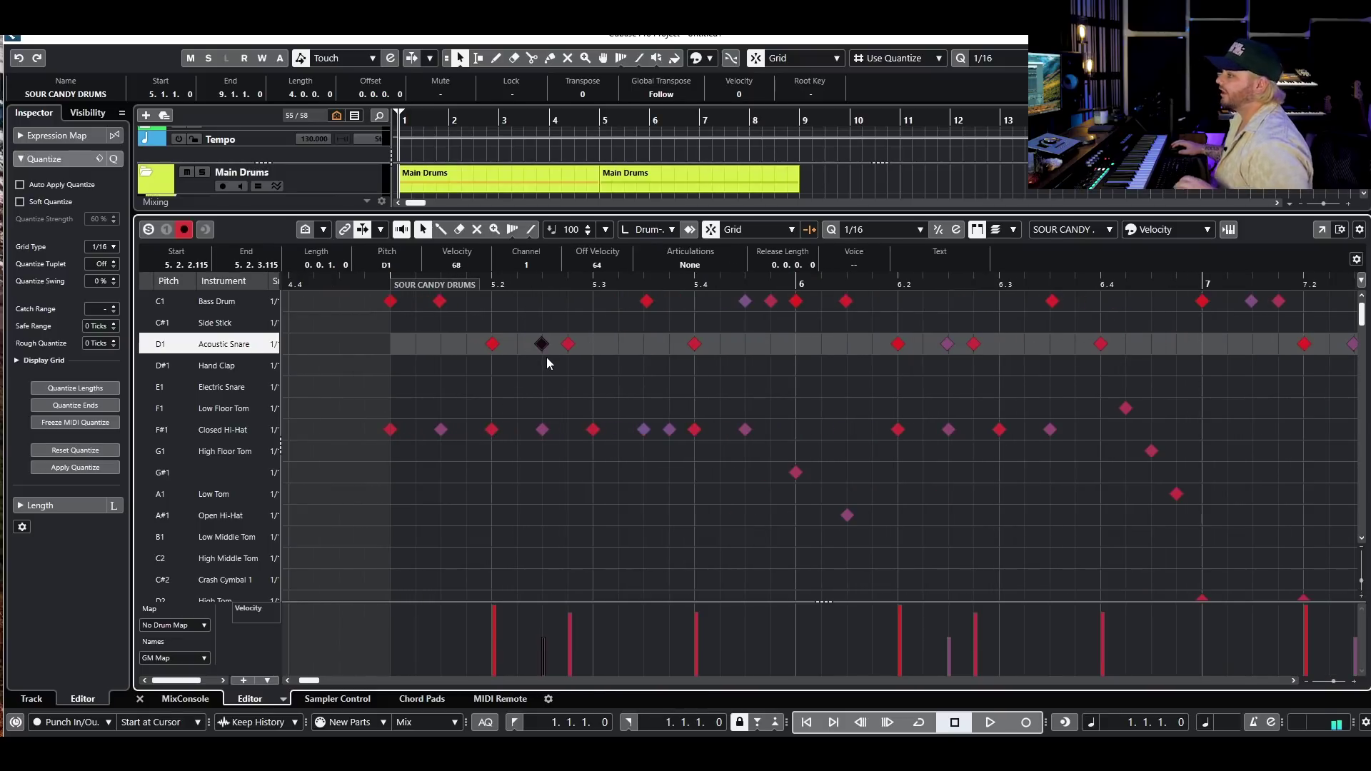
left_click_drag(932, 328, 962, 387)
scroll(986, 381, "down", 3)
left_click_drag(1118, 328, 1164, 366)
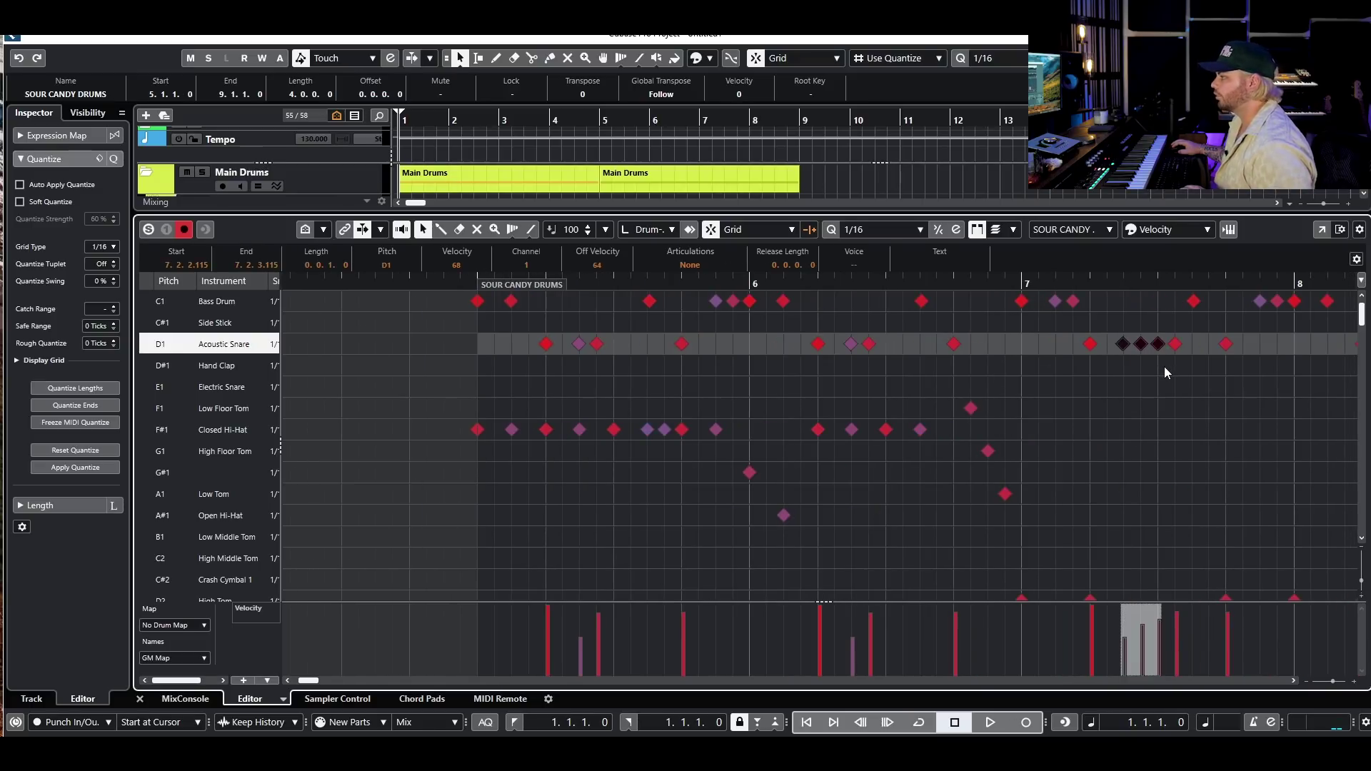
scroll(717, 384, "down", 2)
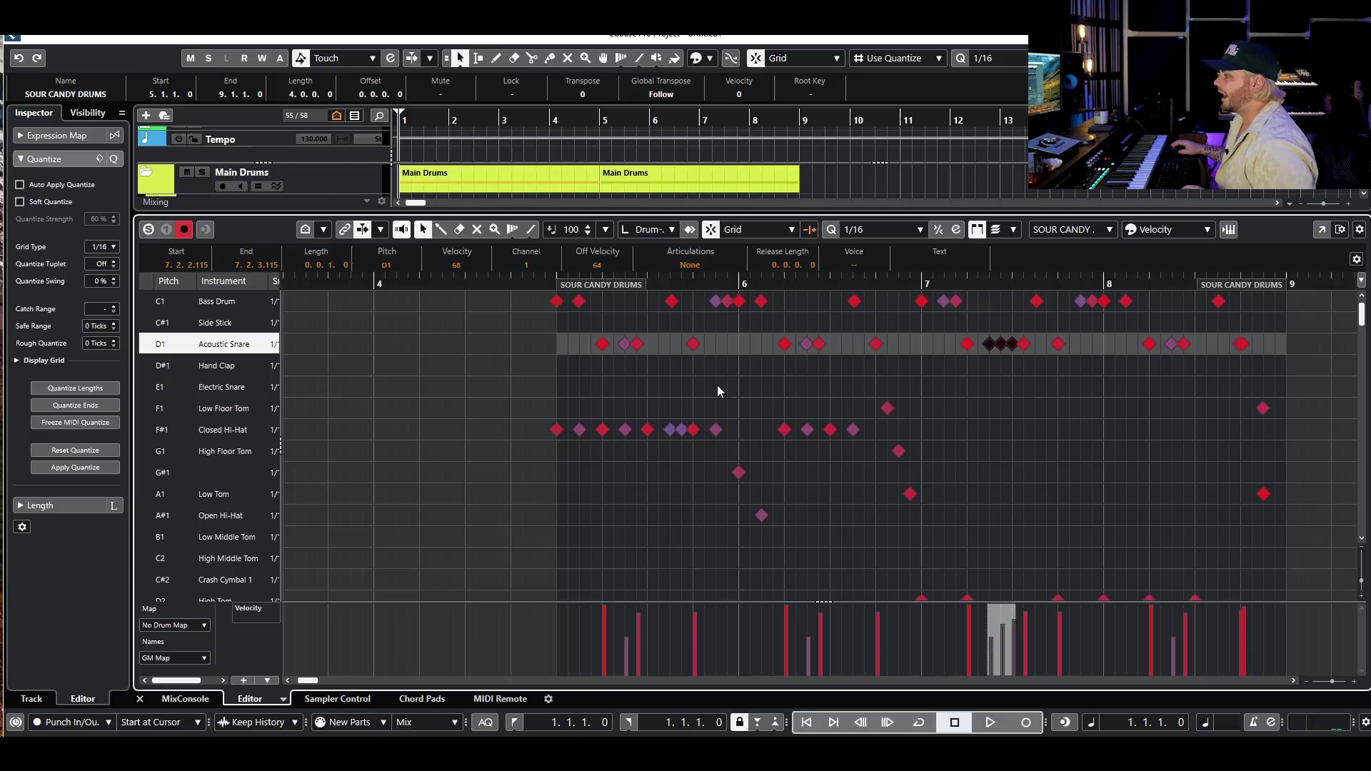
Step: Audition the louder Acoustic Snare hits one by one from beat 2 of bar 5 to the accent before 6.3
left_click(602, 345)
left_click(637, 344)
left_click(693, 344)
left_click(784, 344)
left_click(819, 344)
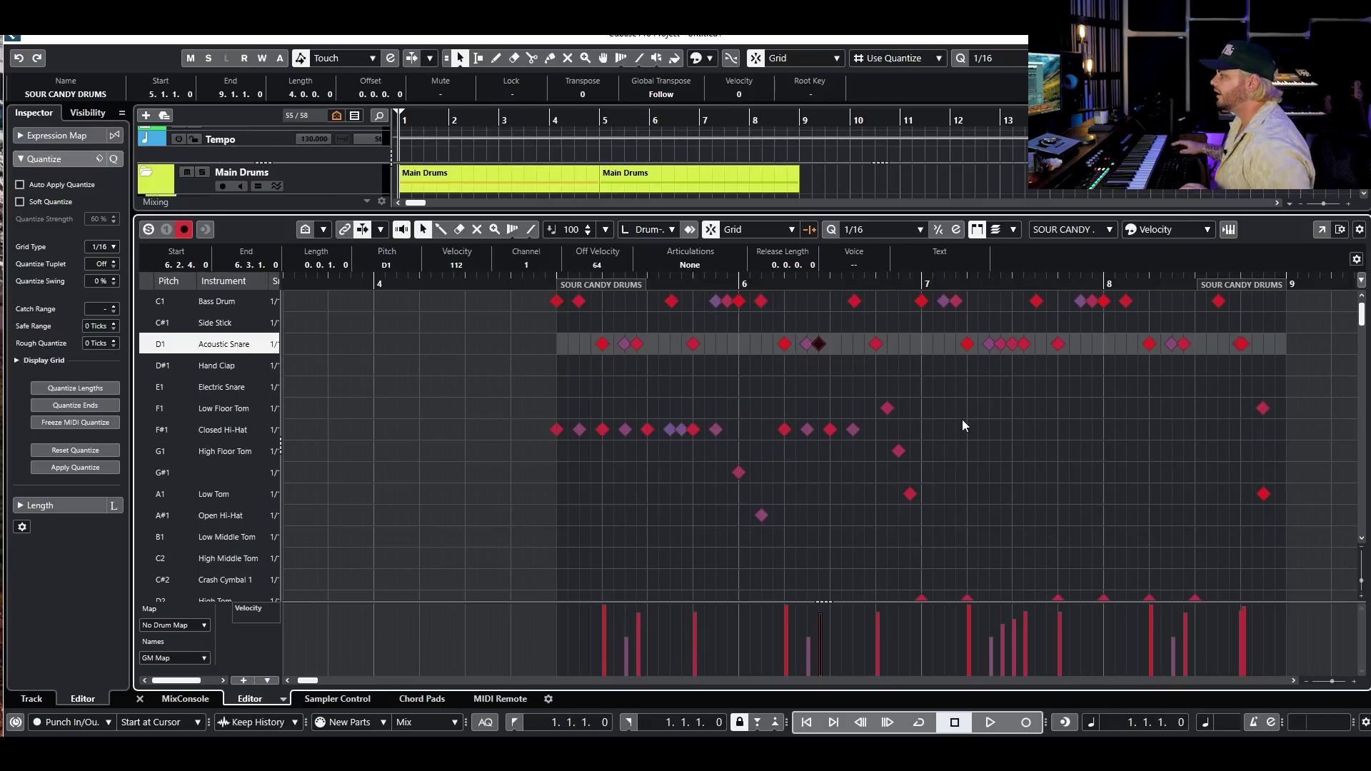
Step: Examine the bars 5 to 8 pattern down to the High Tom and Ride Cymbal 1 lanes, and close the Drum Editor
key("g")
key("h")
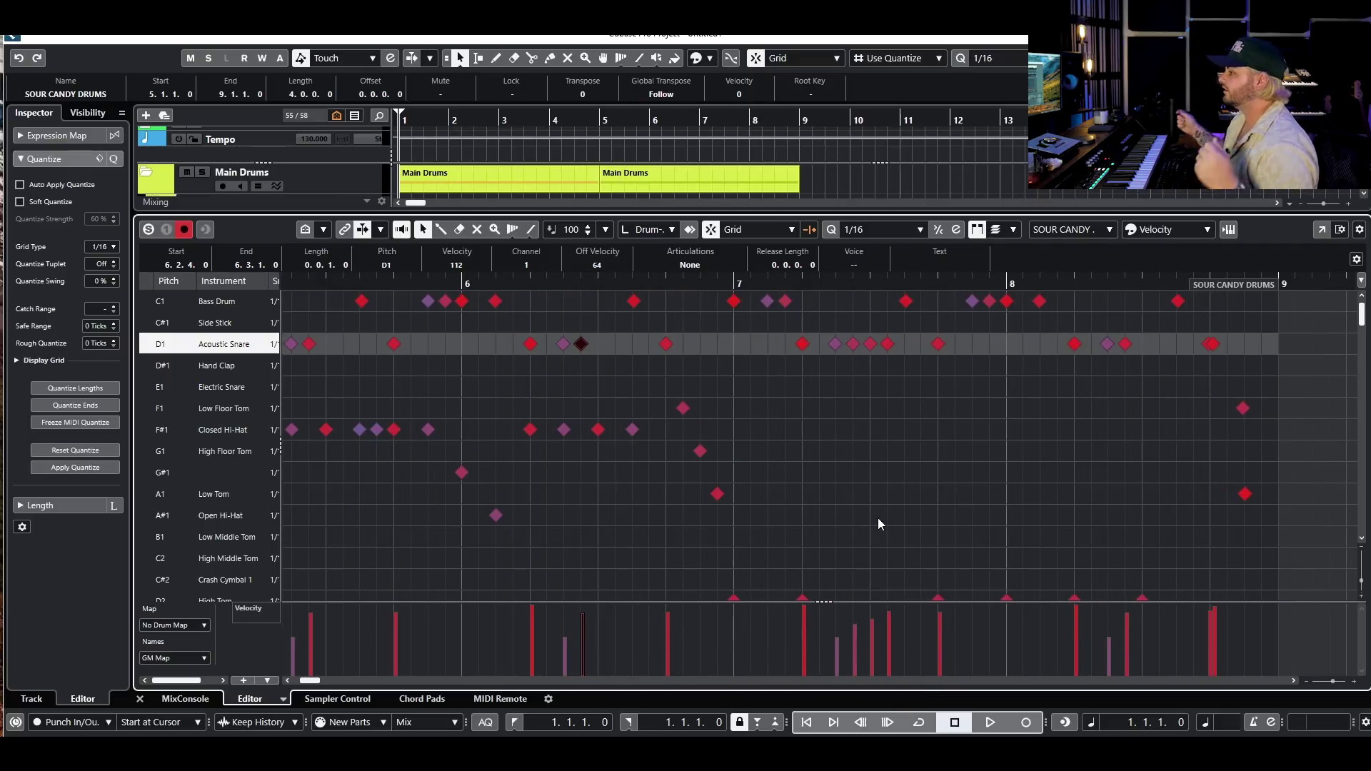
key("g")
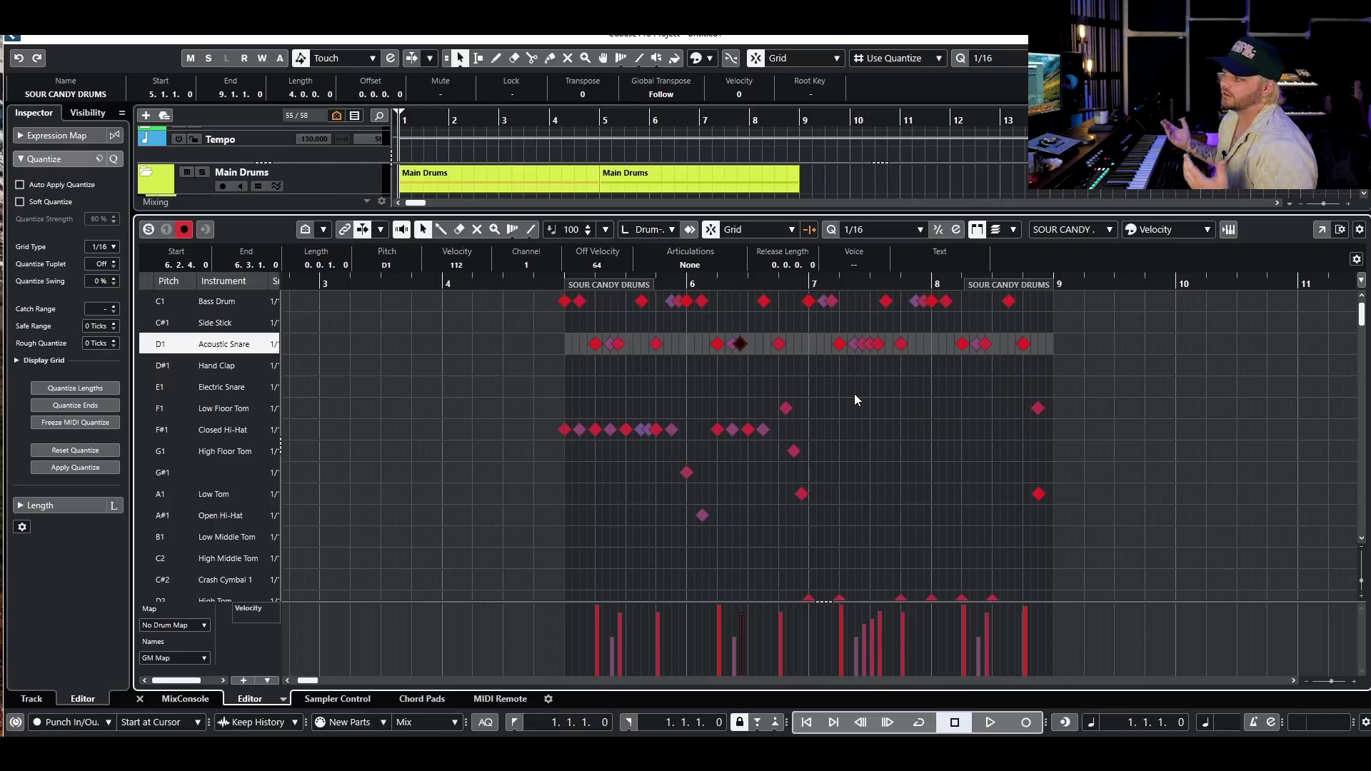
scroll(853, 386, "up", 3)
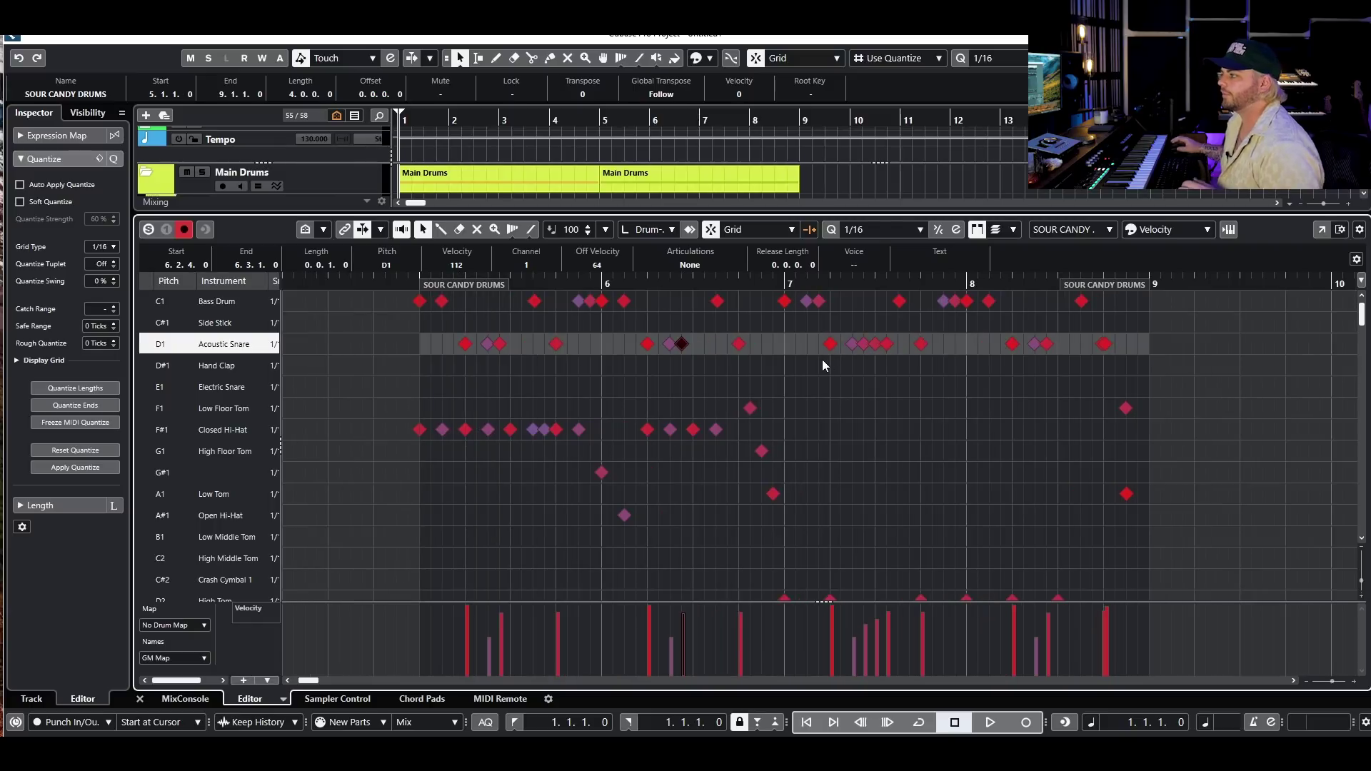
scroll(881, 346, "down", 2)
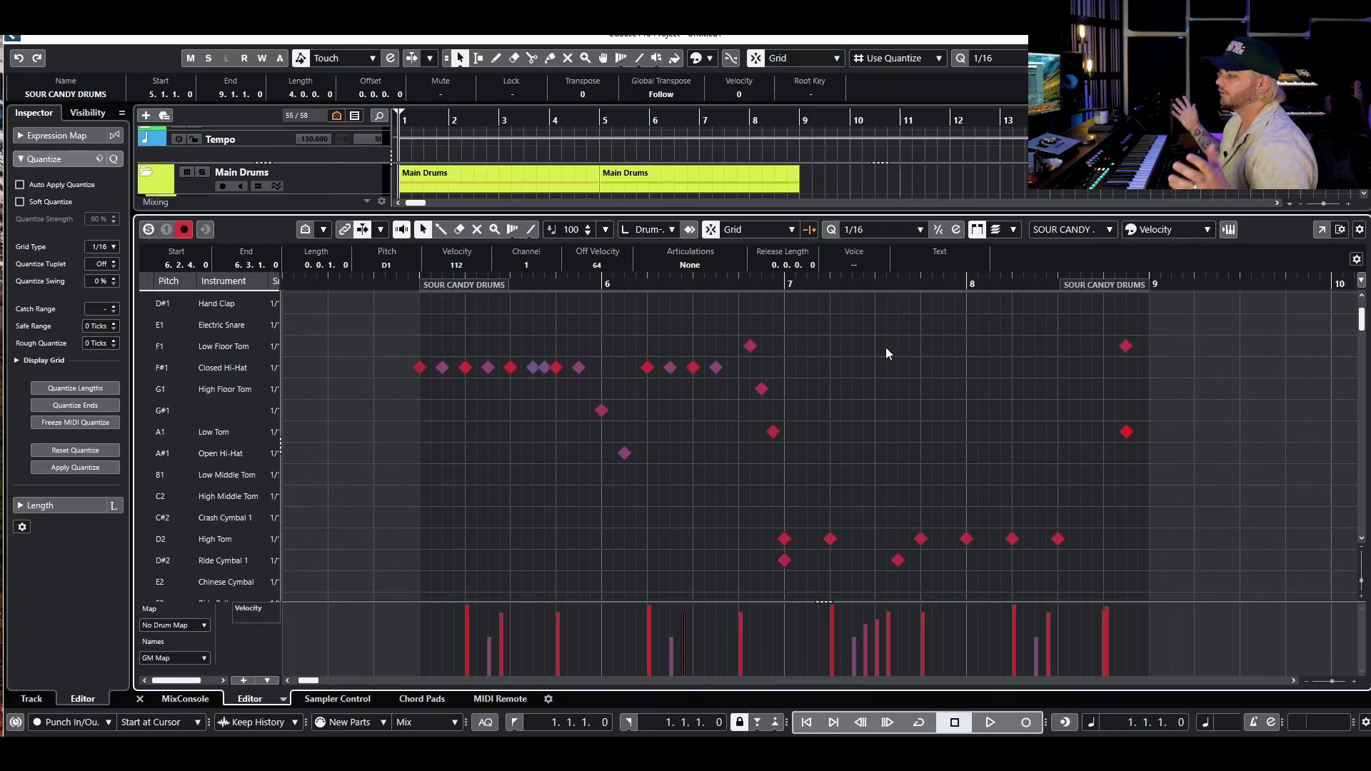
key("ctrl+e")
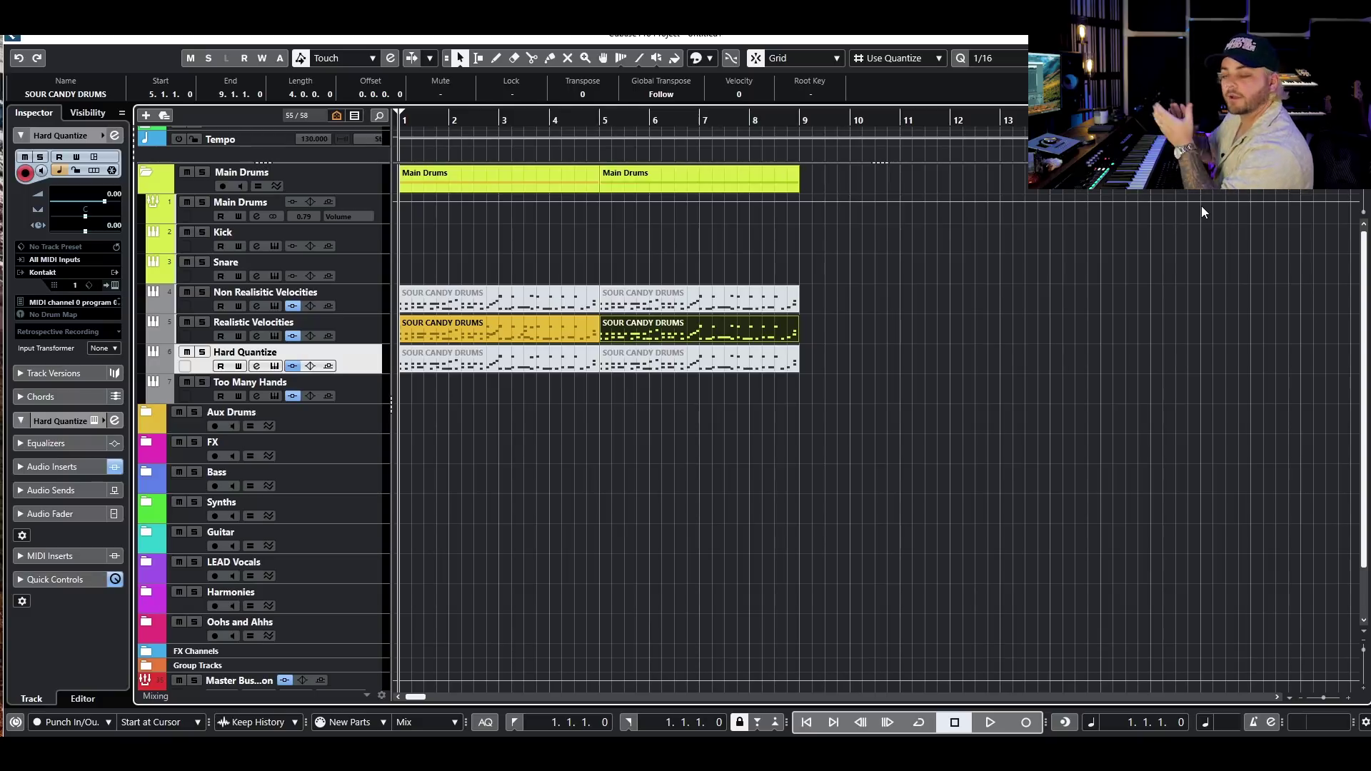